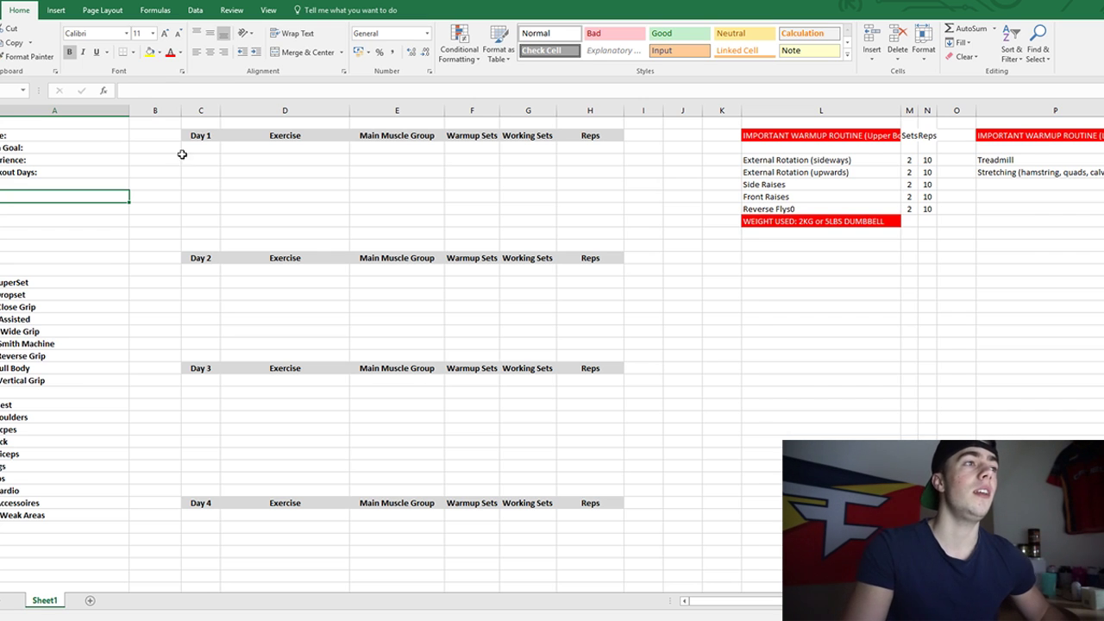
# Label the Day 1 block with the weekday Monday in the cell beside its header.
pyautogui.click(187, 150)
pyautogui.click(163, 146)
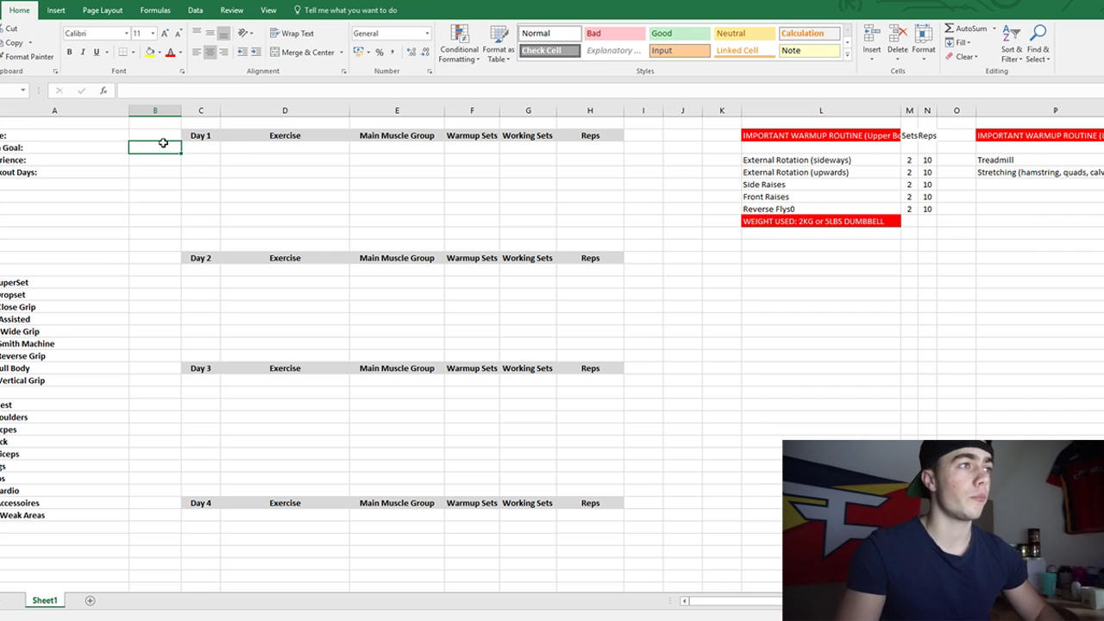
pyautogui.click(165, 136)
pyautogui.write('M')
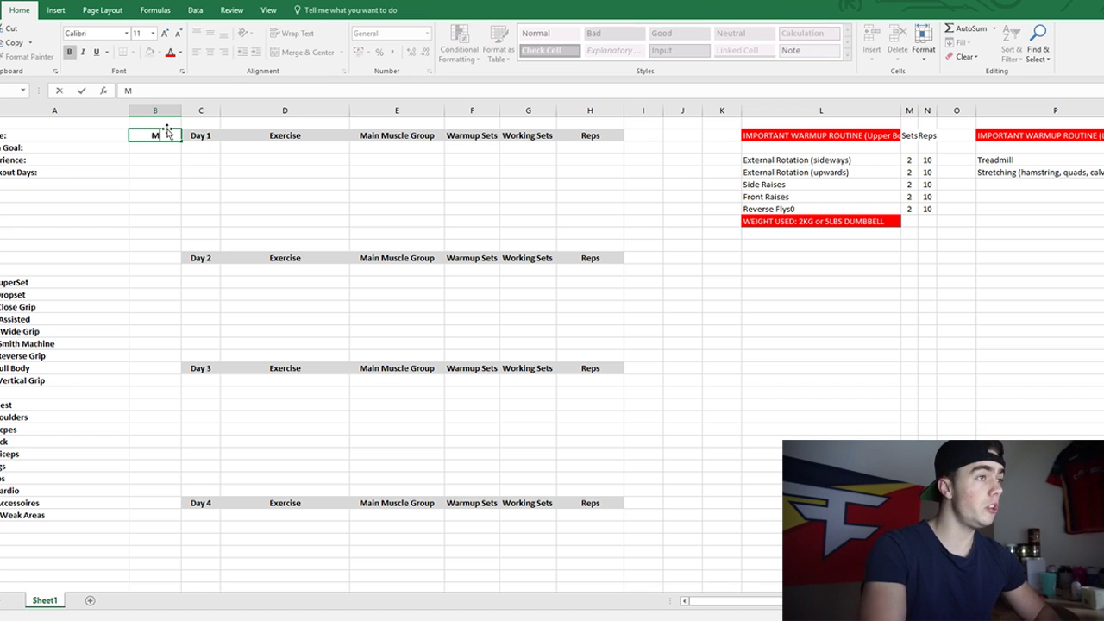
pyautogui.write('onday')
pyautogui.press('Return')
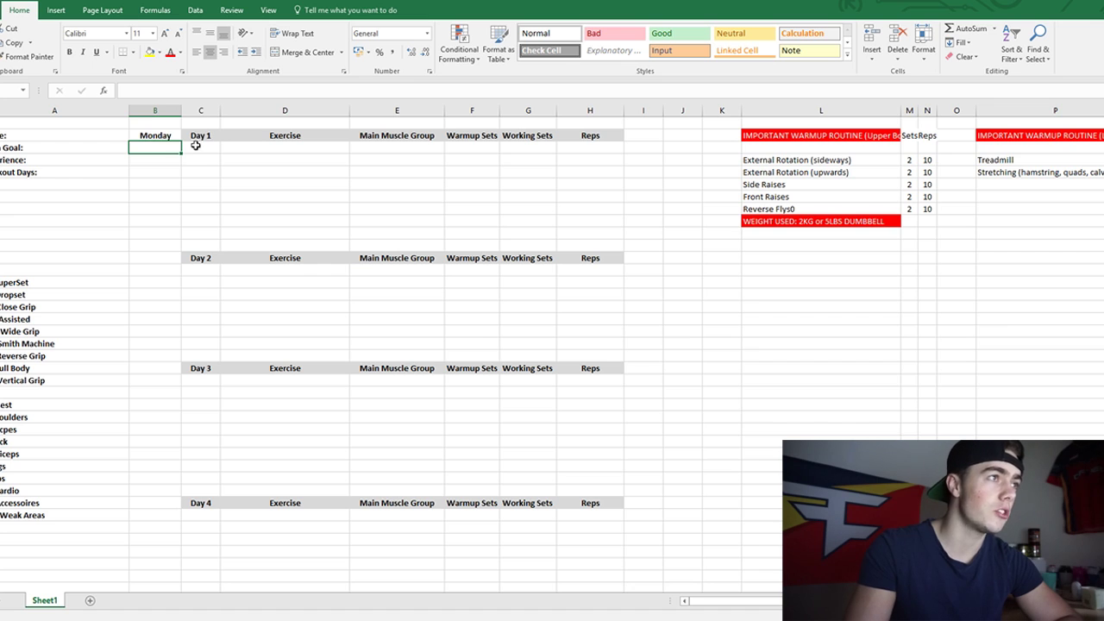
# List Back, Rear Delts and Triceps as the muscle groups under the Day 1 header.
pyautogui.click(200, 146)
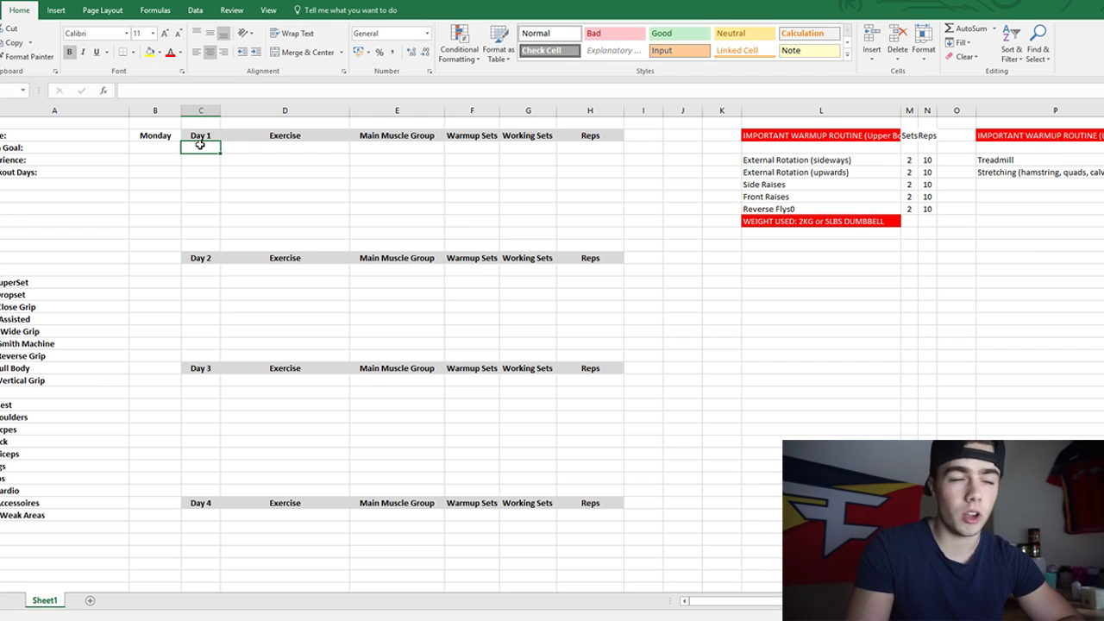
pyautogui.write('Bac')
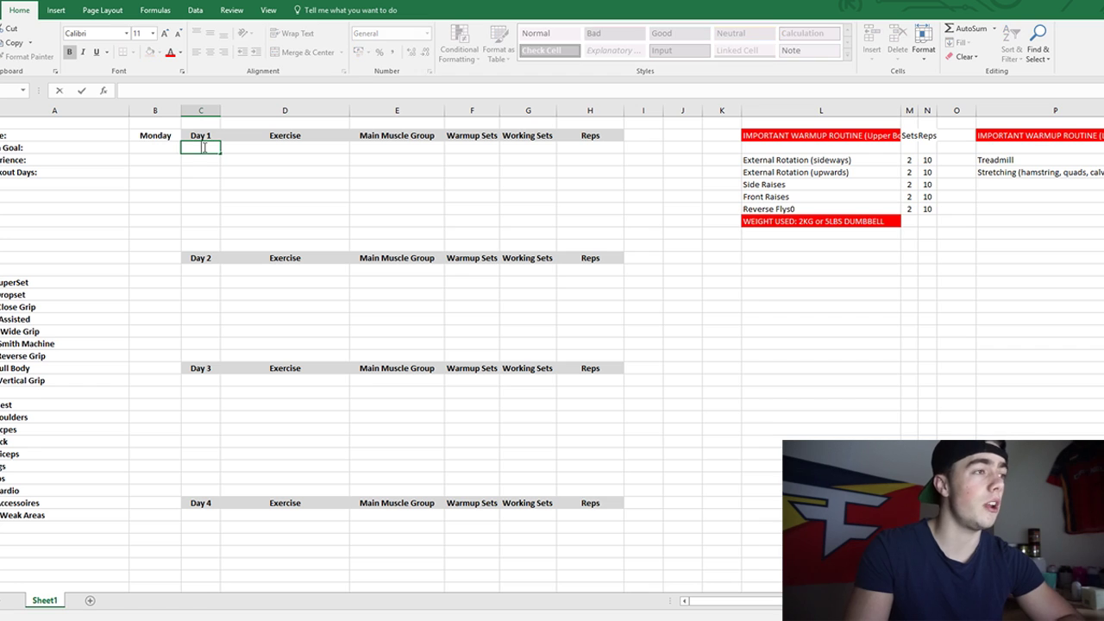
pyautogui.write('k')
pyautogui.press('Return')
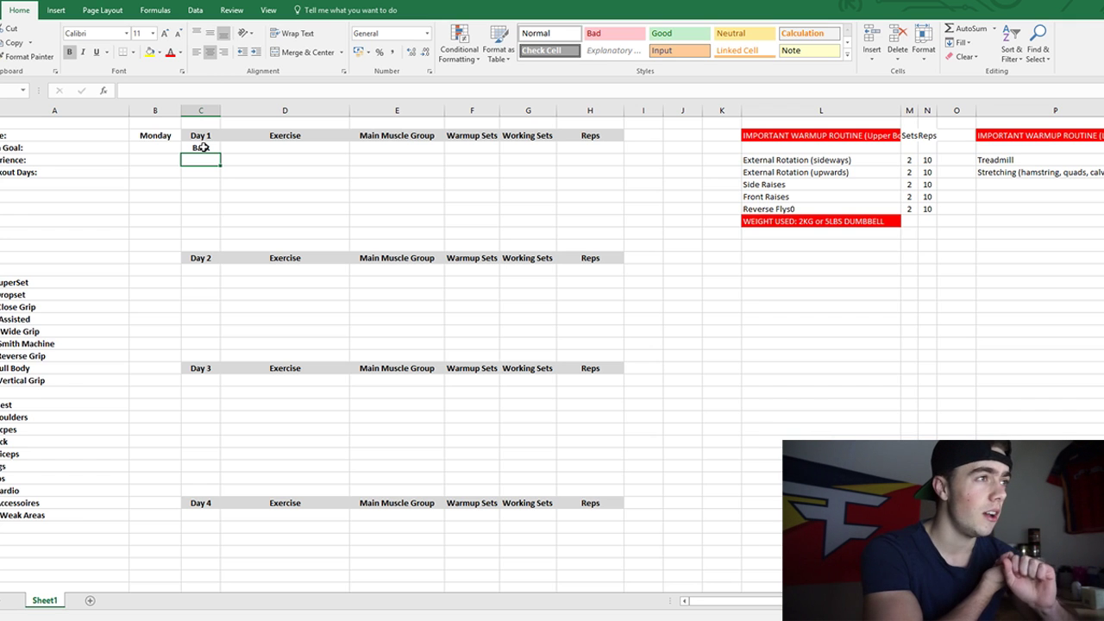
pyautogui.write('Rear Delts')
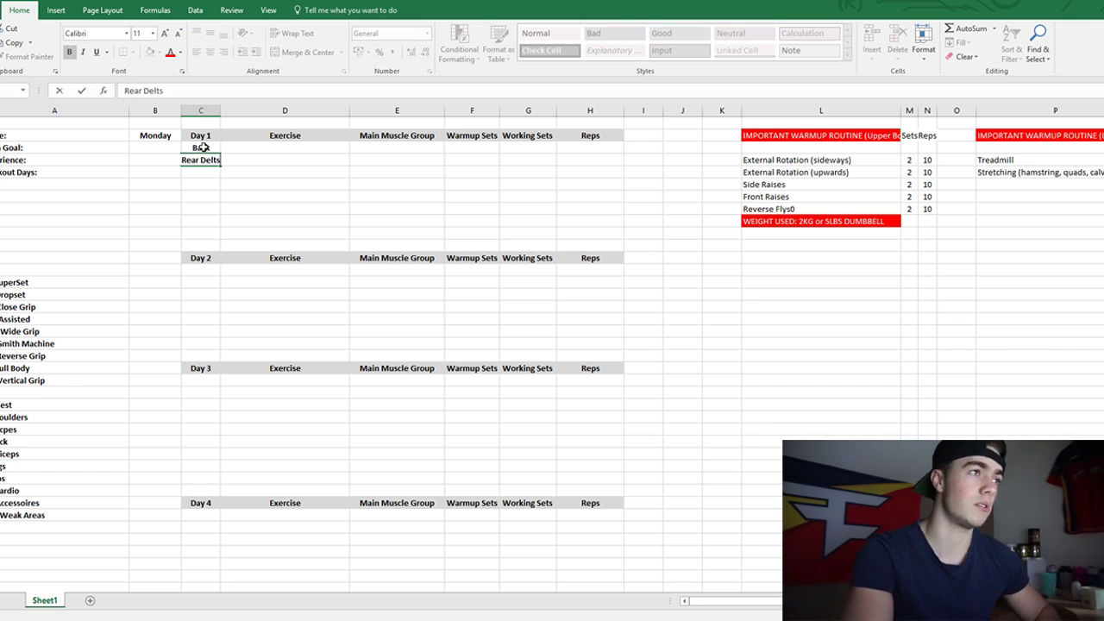
pyautogui.press('Return')
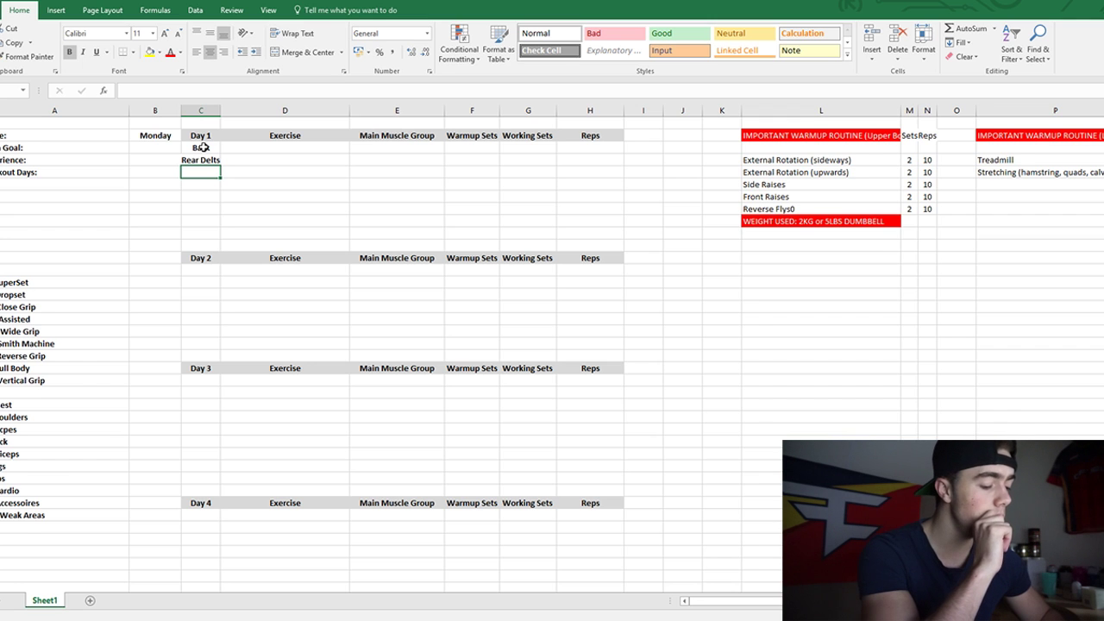
pyautogui.write('Triceps')
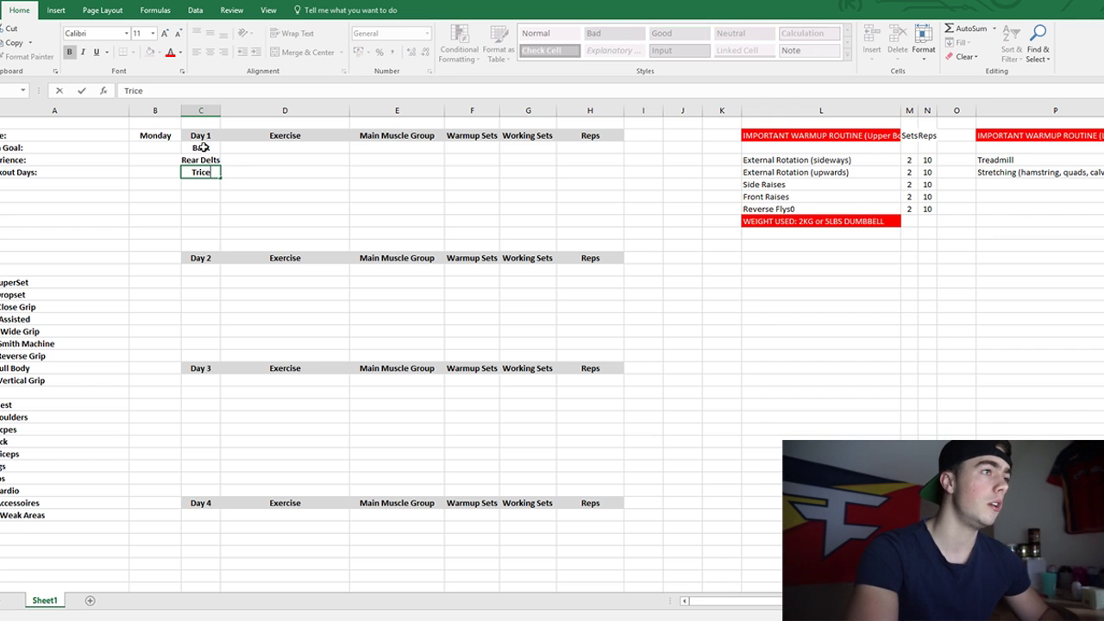
pyautogui.press('Return')
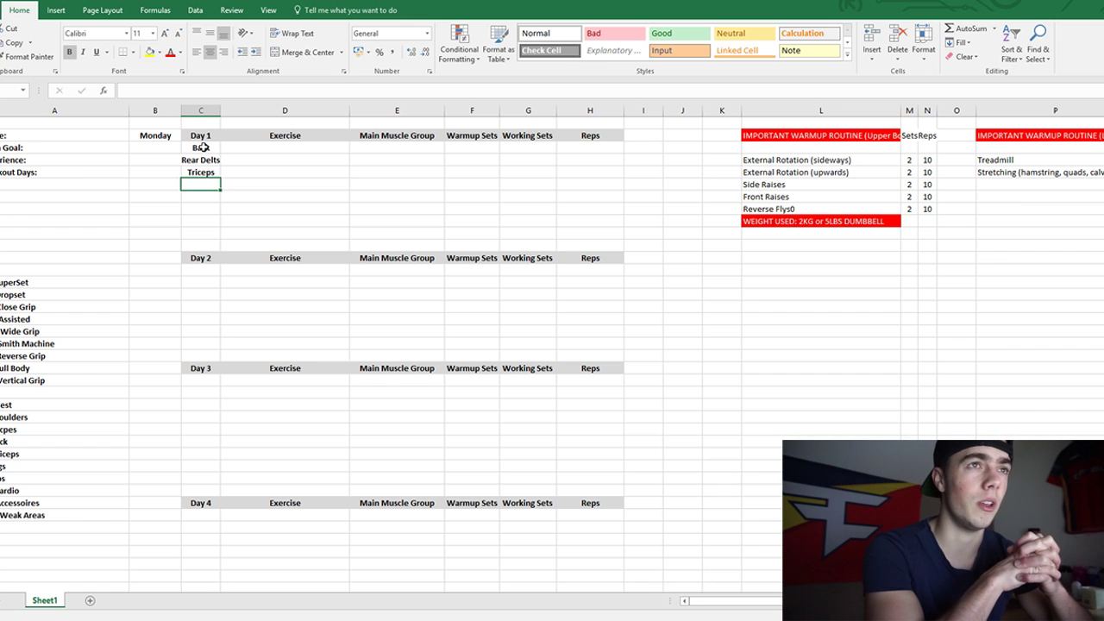
pyautogui.moveTo(201, 147); pyautogui.dragTo(212, 172)
pyautogui.click(211, 172)
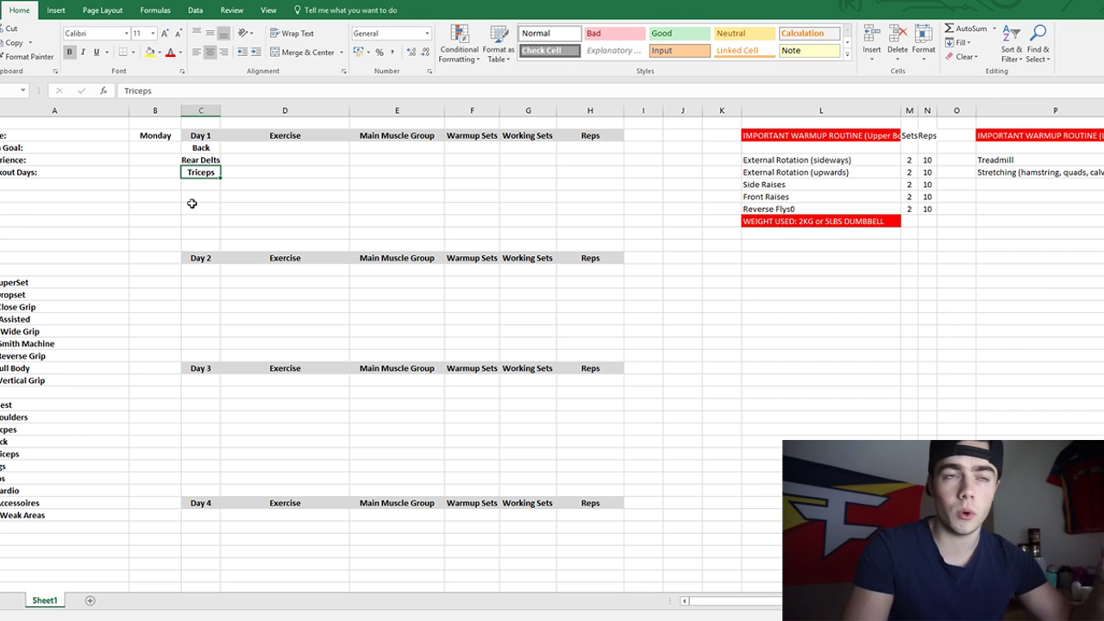
# Label the Day 2 block with the weekday "Tueday" in the cell beside its header.
pyautogui.doubleClick(201, 270)
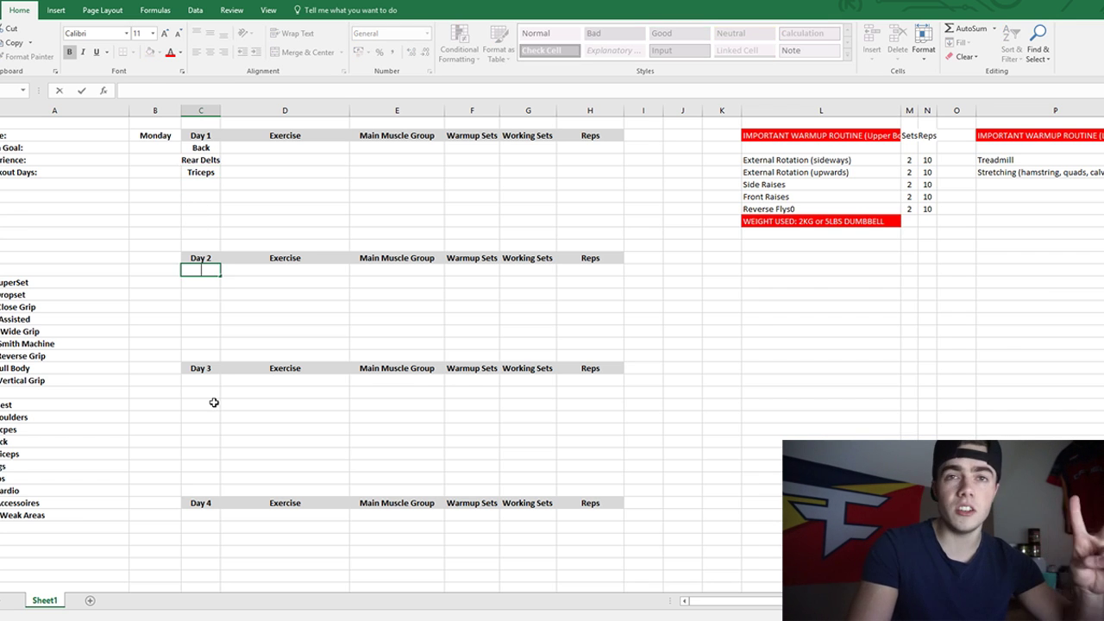
pyautogui.click(154, 256)
pyautogui.write('T')
pyautogui.write('uesday')
pyautogui.press('Return')
pyautogui.click(163, 256)
pyautogui.click(176, 267)
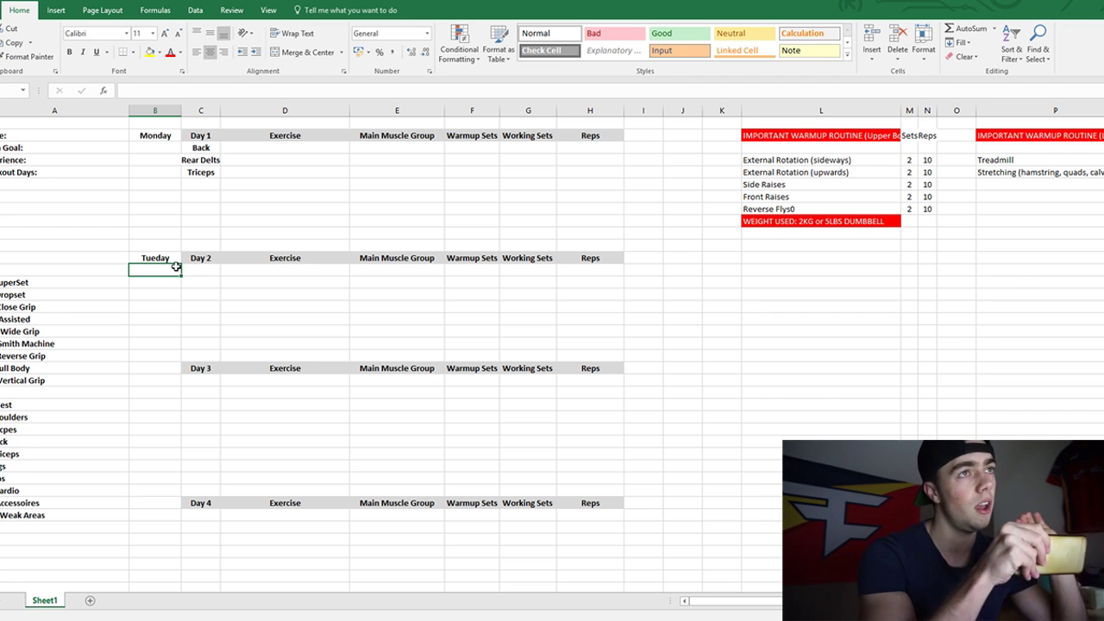
# List Quads, Glutes and Biceps as the muscle groups under the Day 2 header.
pyautogui.doubleClick(196, 271)
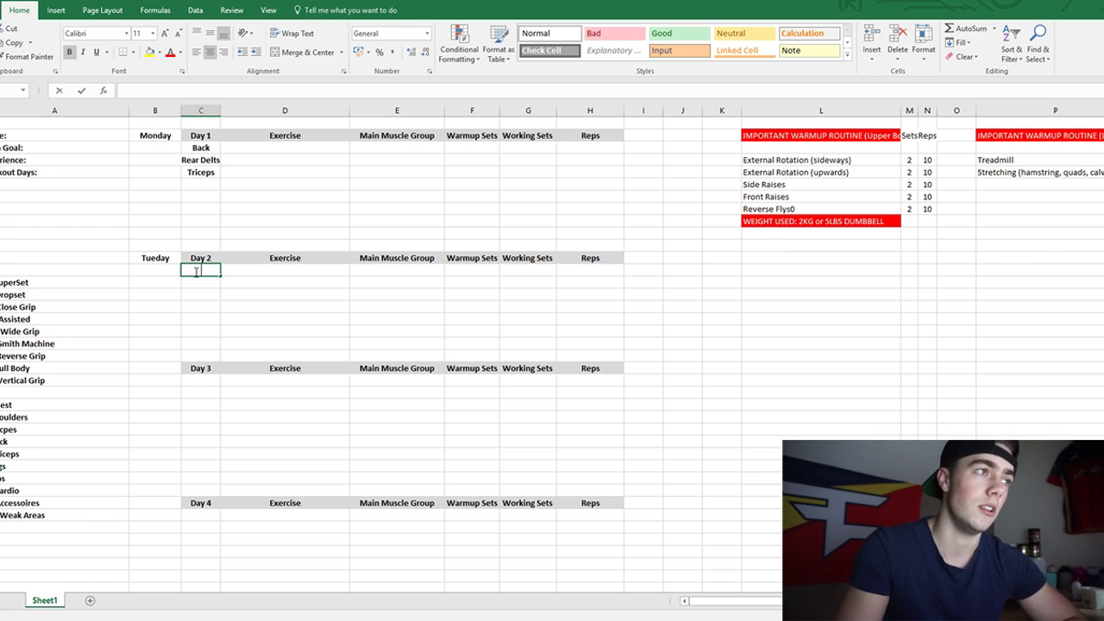
pyautogui.write('Legs')
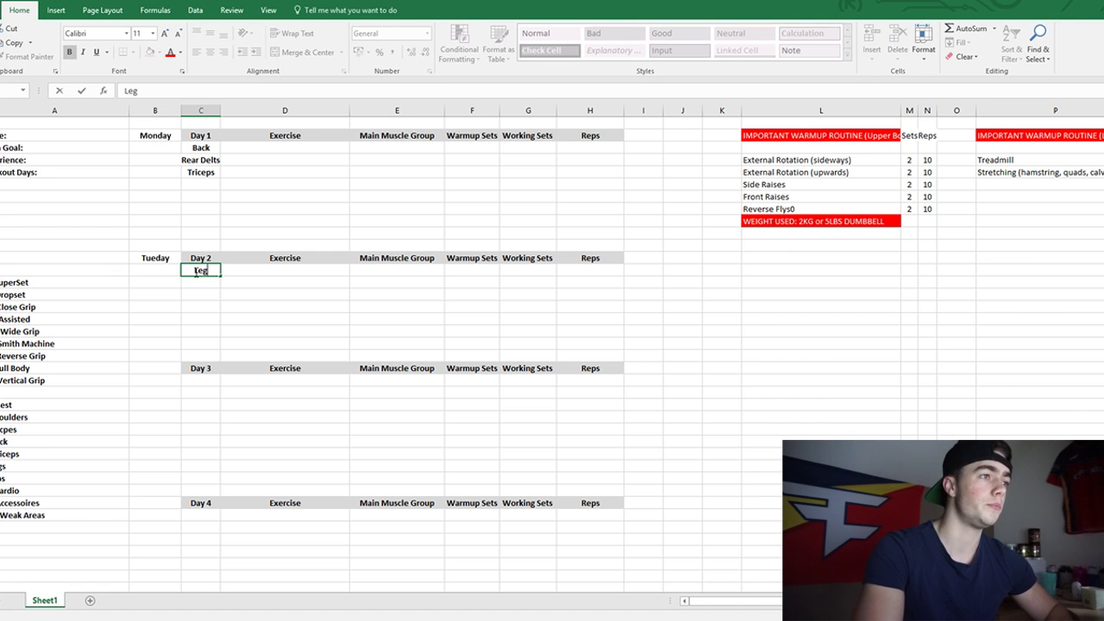
pyautogui.press('BackSpace')
pyautogui.press('BackSpace')
pyautogui.press('BackSpace')
pyautogui.press('BackSpace')
pyautogui.write('Quads')
pyautogui.press('Return')
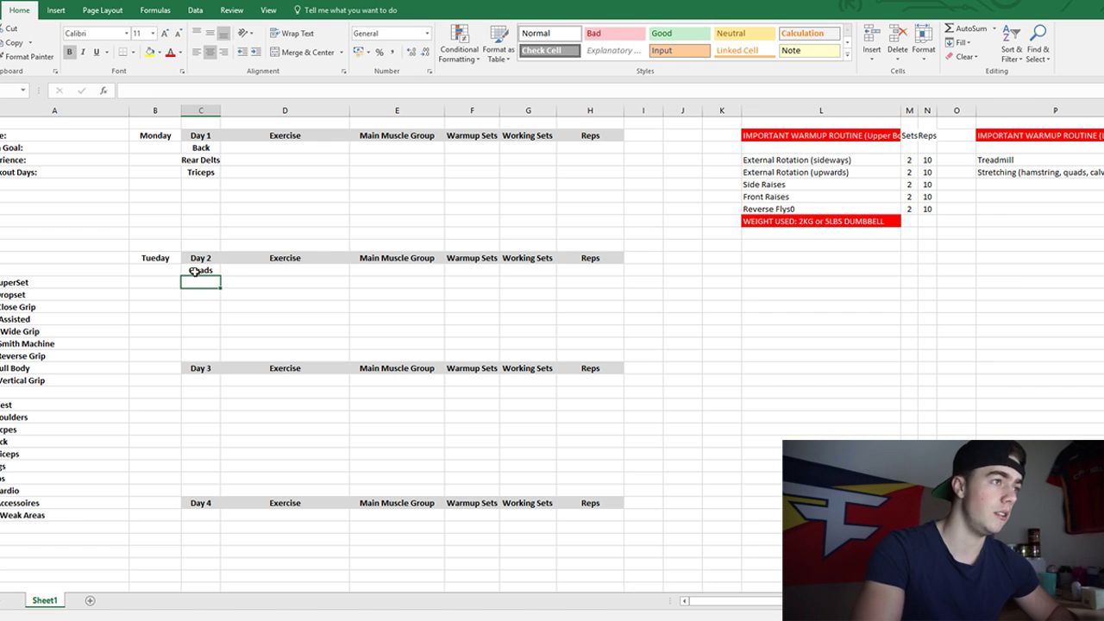
pyautogui.write('Glutes')
pyautogui.press('Return')
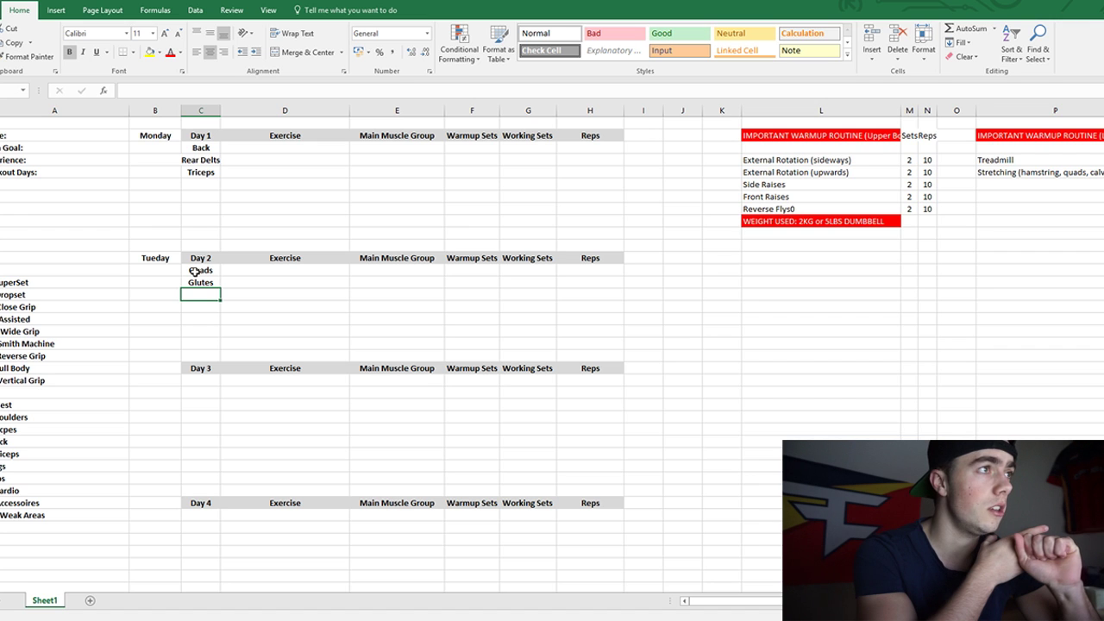
pyautogui.write('Bice')
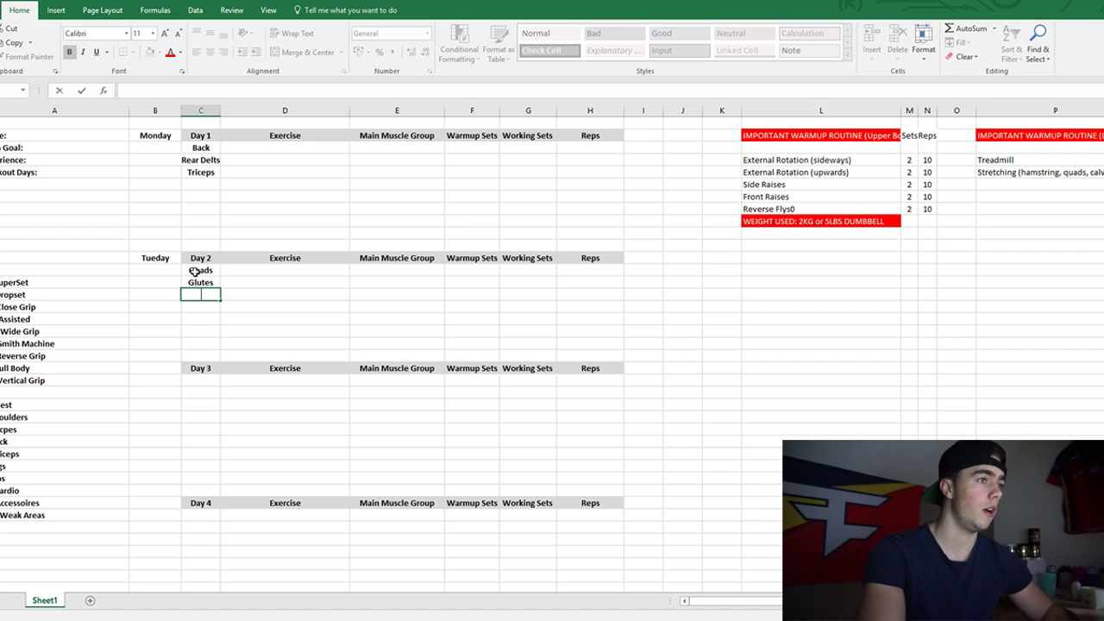
pyautogui.write('ps')
pyautogui.press('Return')
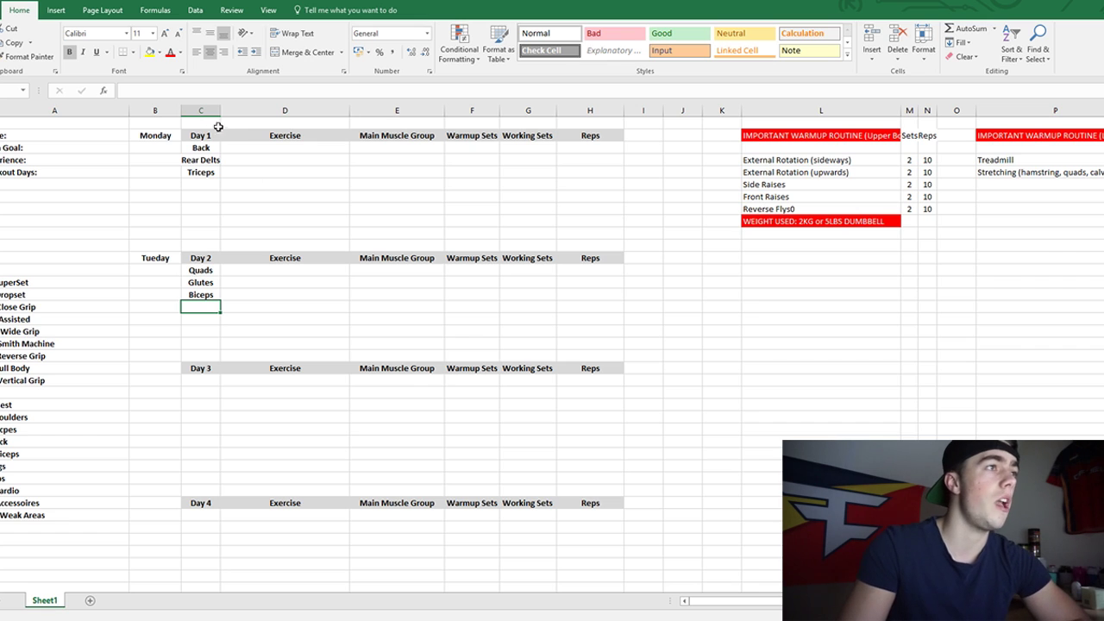
# Review the muscle groups listed under Day 1 and Day 2 one by one.
pyautogui.click(204, 149)
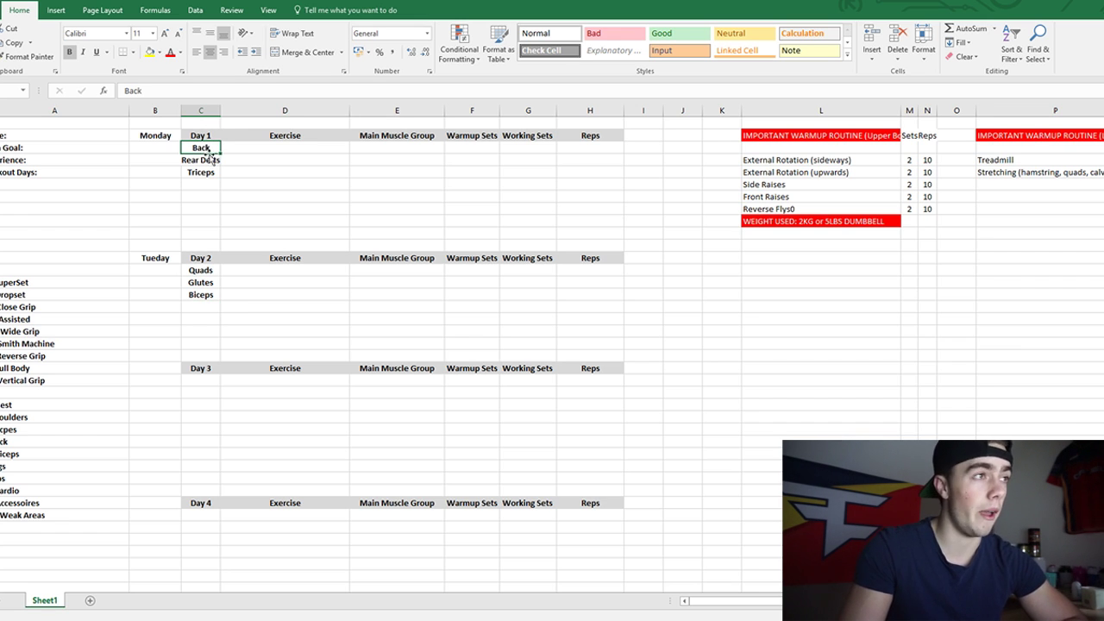
pyautogui.click(213, 160)
pyautogui.click(202, 172)
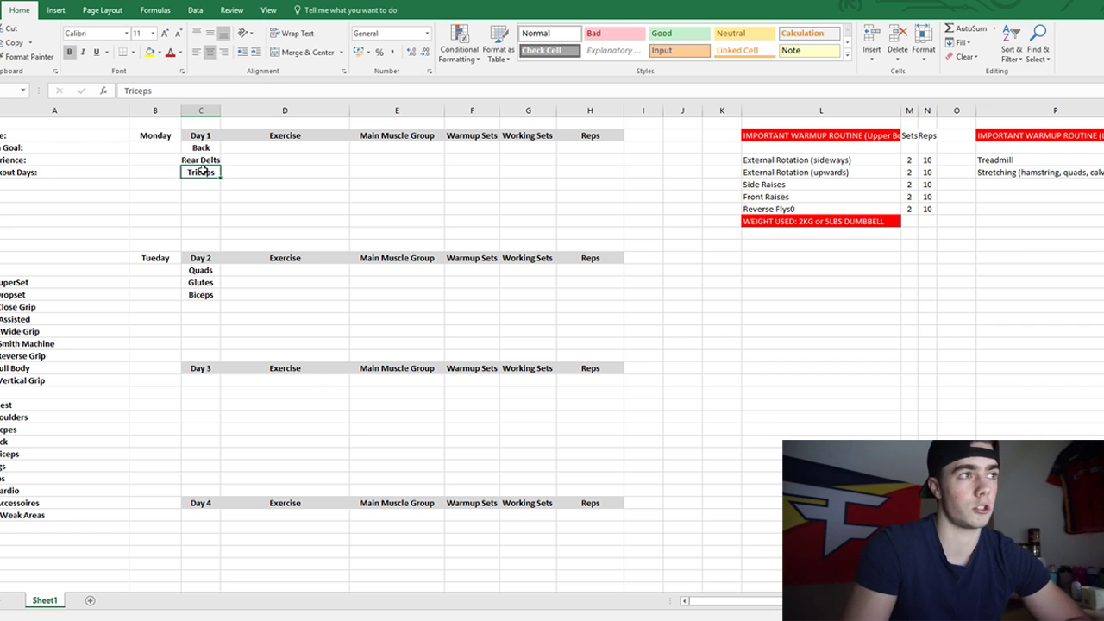
pyautogui.moveTo(201, 148); pyautogui.dragTo(212, 170)
pyautogui.click(207, 171)
pyautogui.click(189, 272)
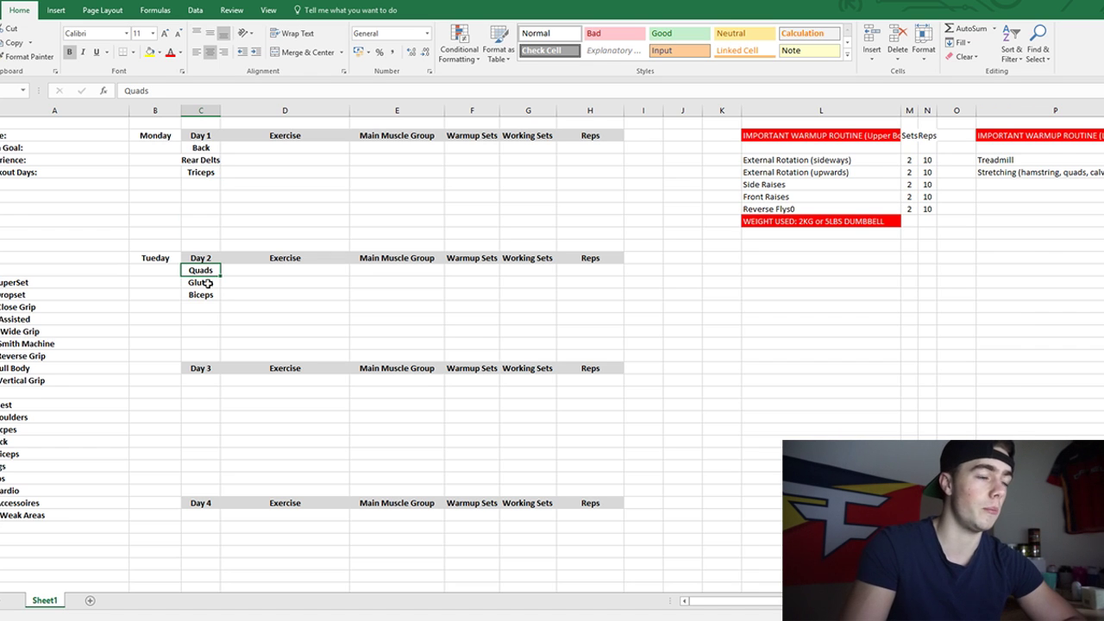
pyautogui.click(200, 280)
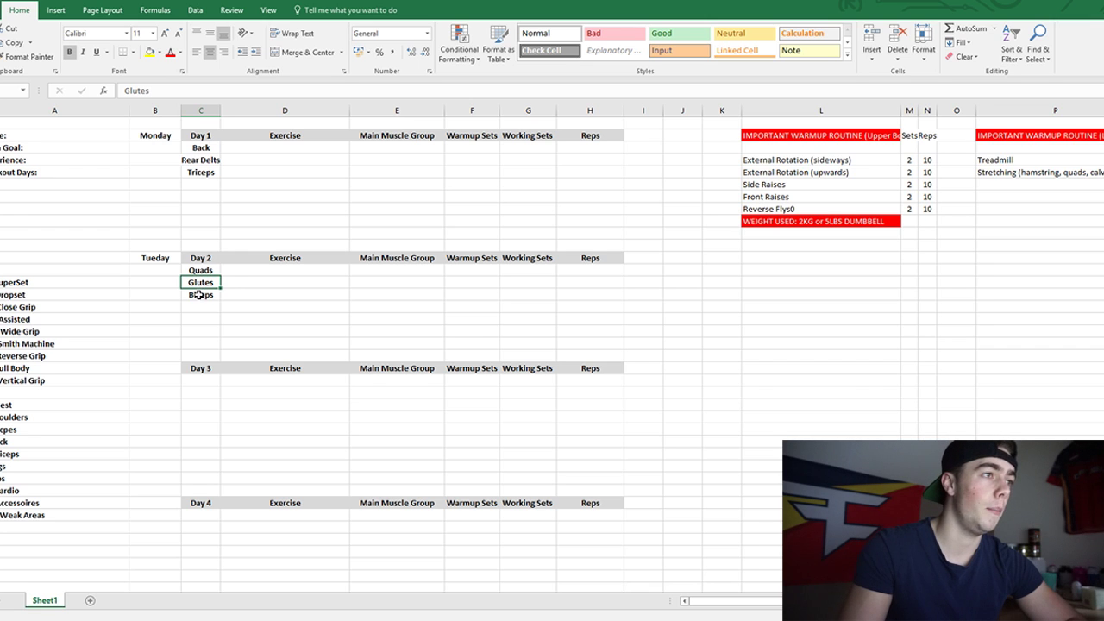
pyautogui.moveTo(199, 282)
pyautogui.mouseDown()
pyautogui.moveTo(200, 307)
pyautogui.moveTo(202, 295)
pyautogui.mouseUp()
pyautogui.click(200, 294)
# Label the Day 3 block with the weekday Wednesday in the cell beside its header.
pyautogui.click(163, 367)
pyautogui.write('Wednesday')
pyautogui.hotkey('ctrl', 'Return')
pyautogui.scroll(-4, 198, 379)
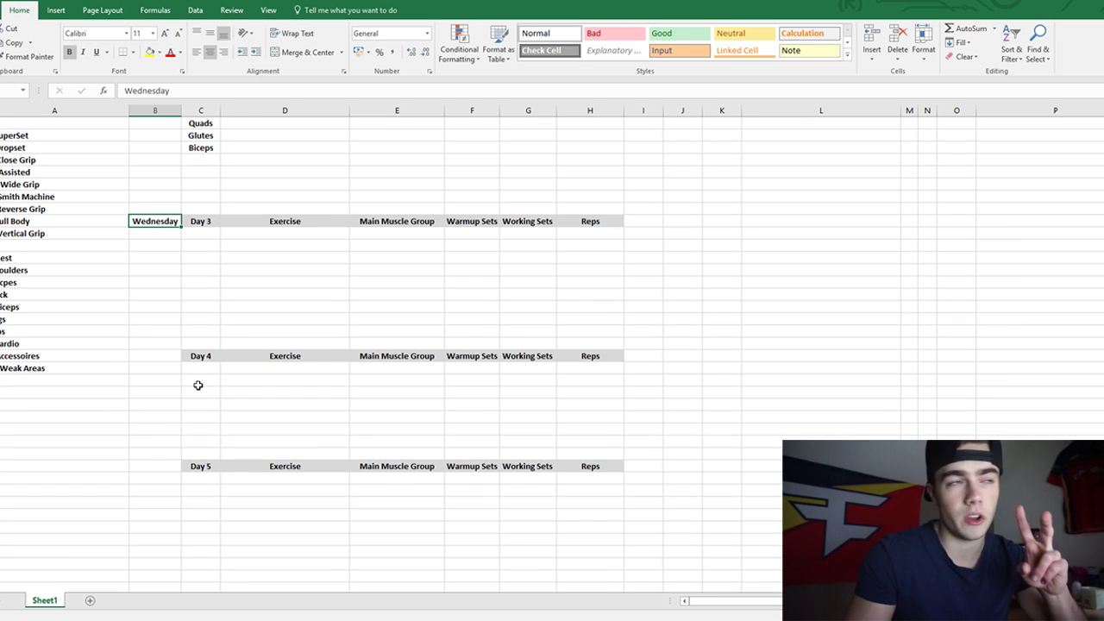
pyautogui.scroll(3, 198, 384)
pyautogui.scroll(1, 198, 385)
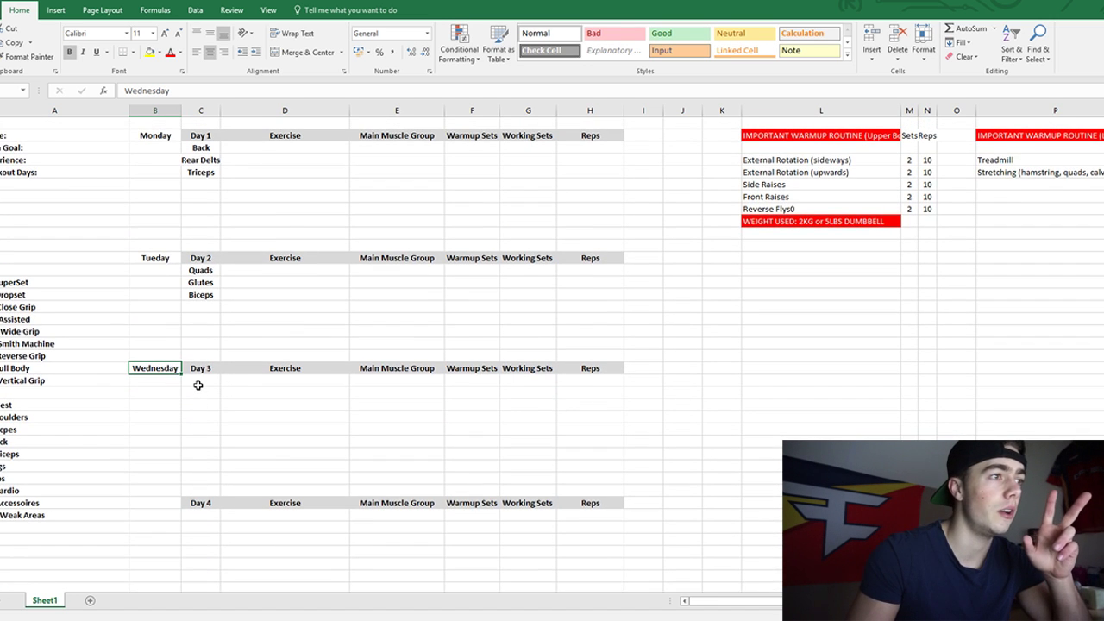
# List Chest, Shoulders and Hamstring as the muscle groups under the Day 3 header.
pyautogui.click(198, 383)
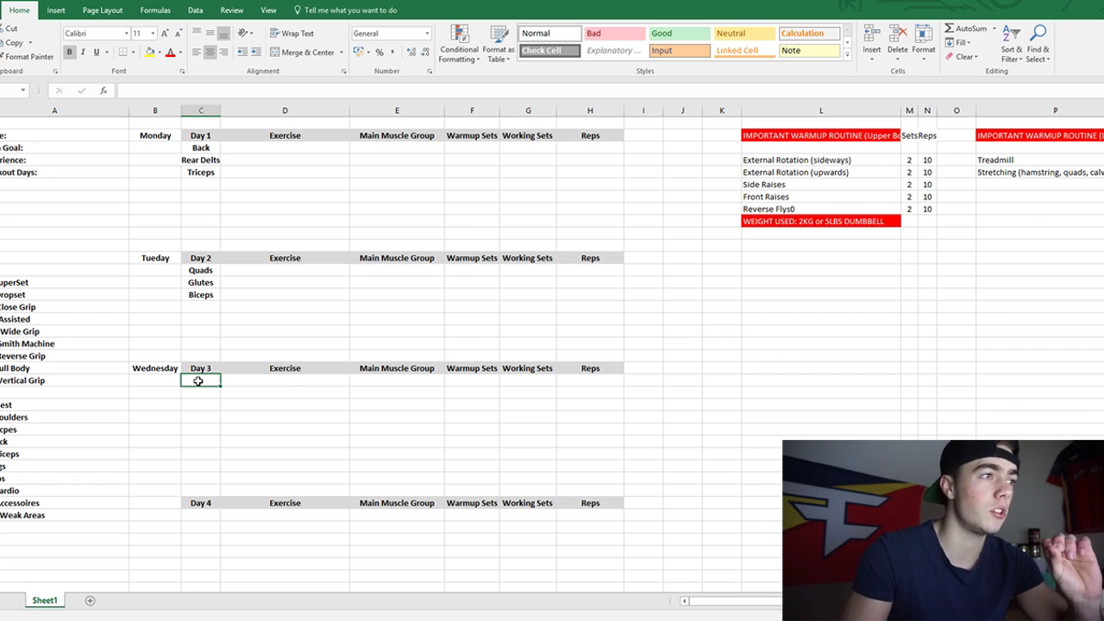
pyautogui.write('Chest')
pyautogui.press('Return')
pyautogui.write('Shoulde')
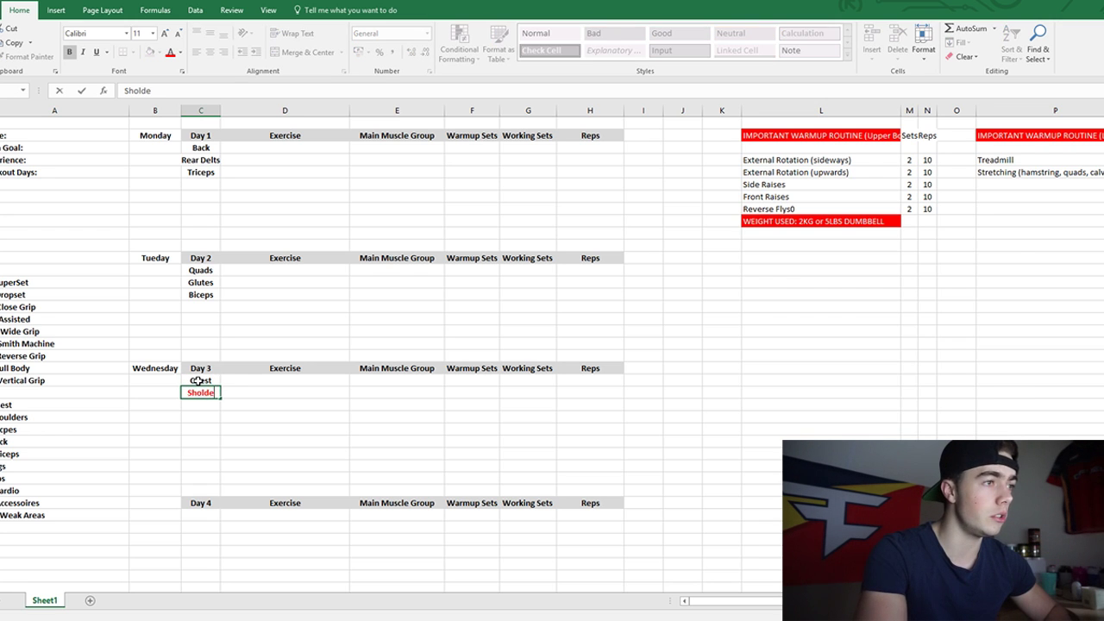
pyautogui.write('rs')
pyautogui.press('Return')
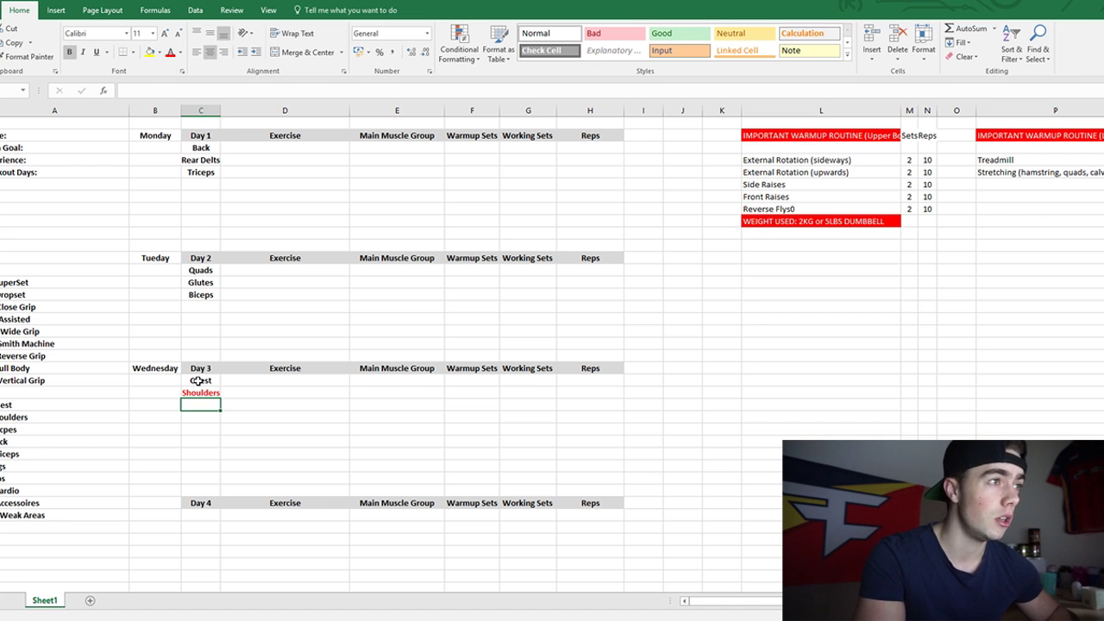
pyautogui.write('Hamstring')
pyautogui.press('Return')
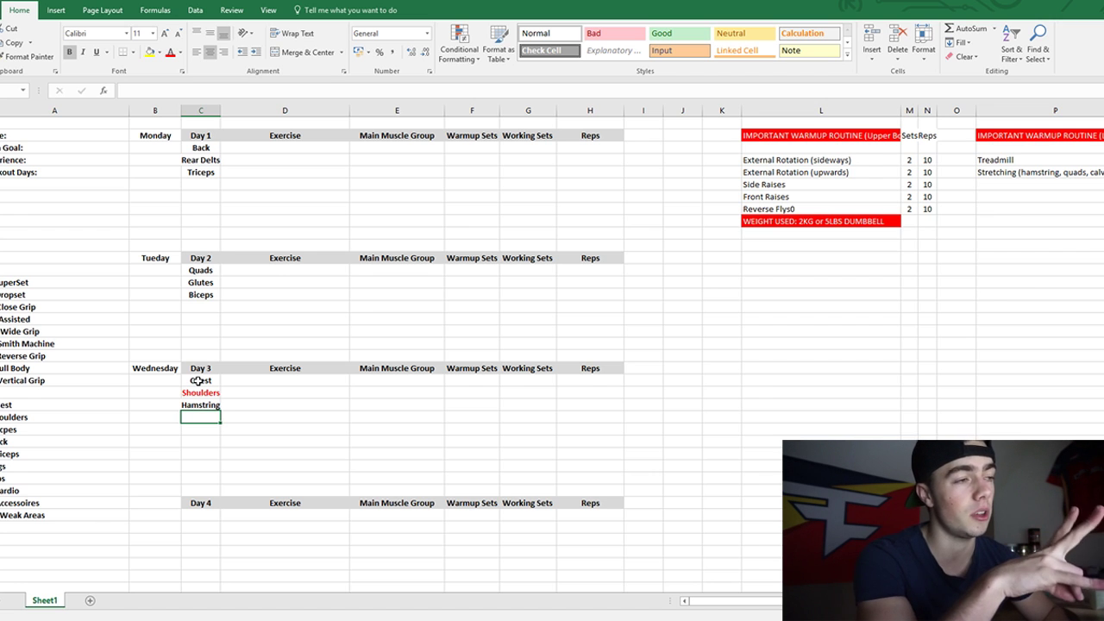
# Move the Hamstring entry from the Day 3 list to the first cell under the Day 4 header.
pyautogui.press('Up')
pyautogui.hotkey('ctrl', 'c')
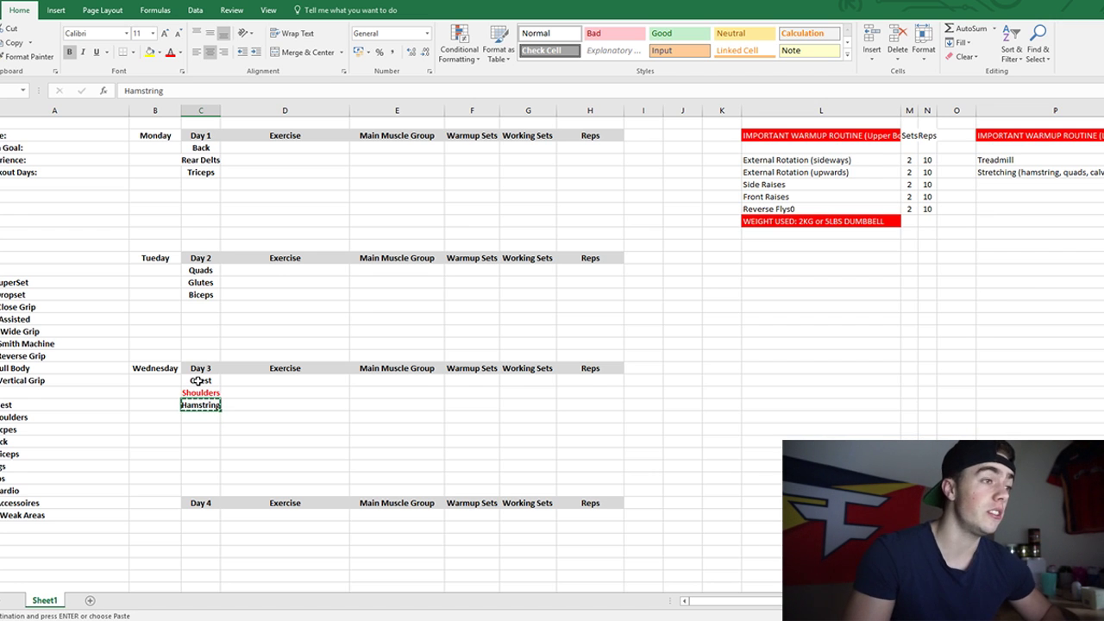
pyautogui.press('Down')
pyautogui.press('Down')
pyautogui.press('Down')
pyautogui.press('Down')
pyautogui.press('Down')
pyautogui.press('Down')
pyautogui.press('Down')
pyautogui.press('Down')
pyautogui.press('Down')
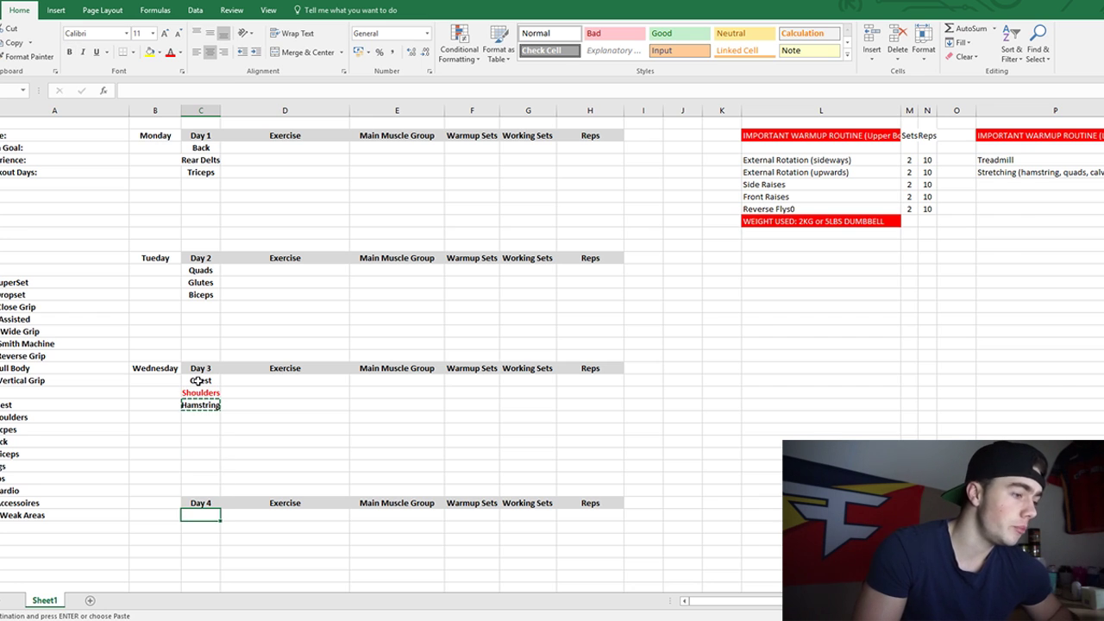
pyautogui.press('Return')
pyautogui.click(200, 414)
pyautogui.click(210, 403)
# Add Abs as the third muscle group under Day 3, below Shoulders.
pyautogui.scroll(-4, 207, 379)
pyautogui.scroll(3, 207, 378)
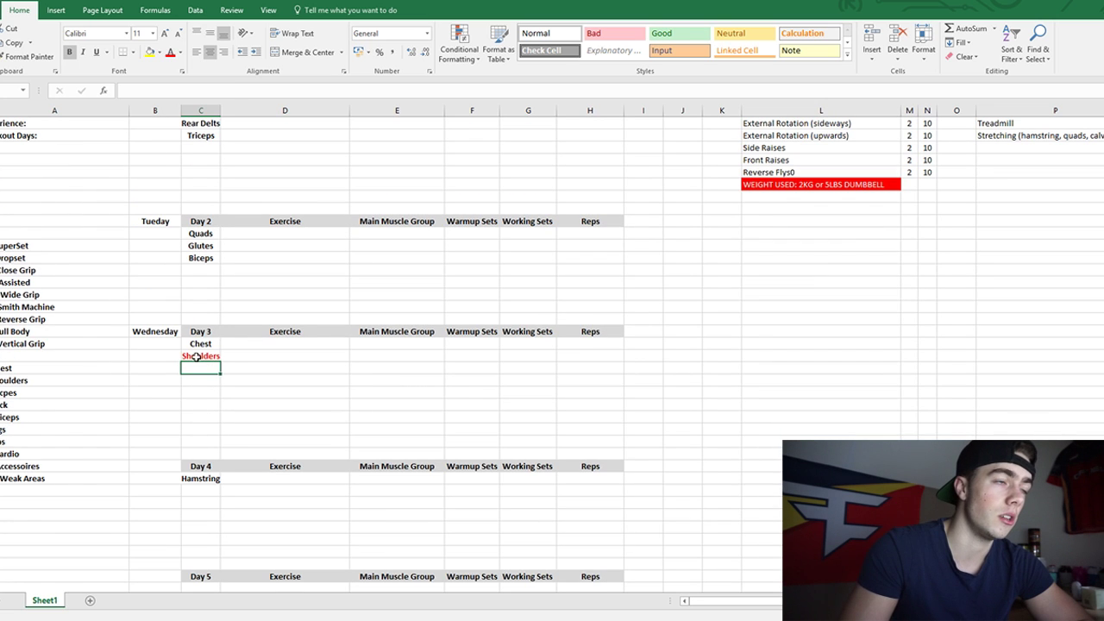
pyautogui.click(195, 353)
pyautogui.click(207, 344)
pyautogui.click(204, 359)
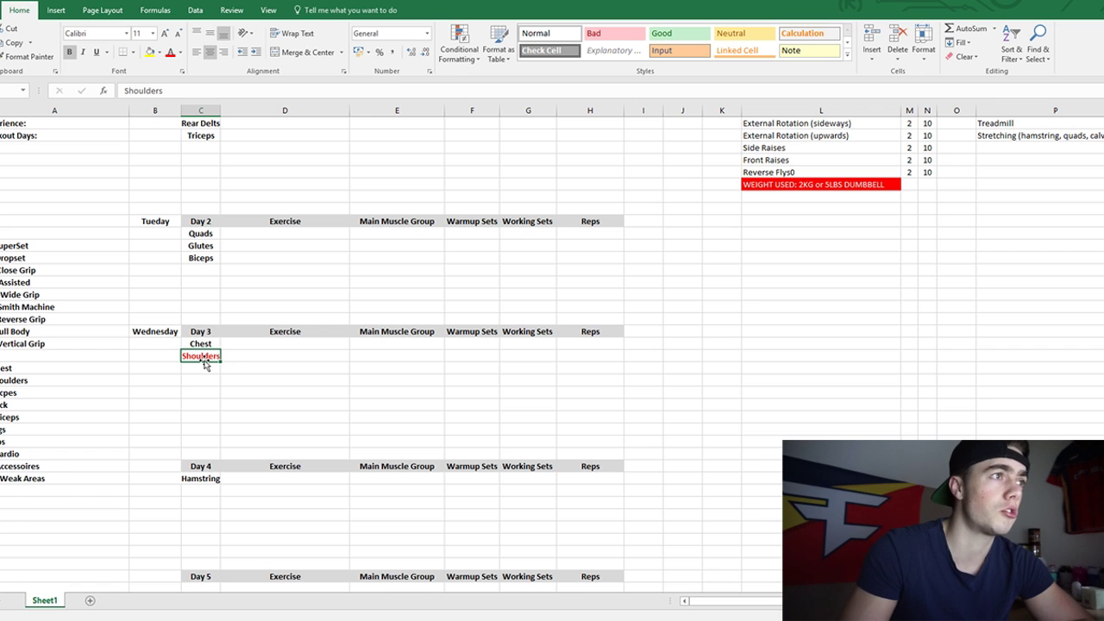
pyautogui.click(206, 368)
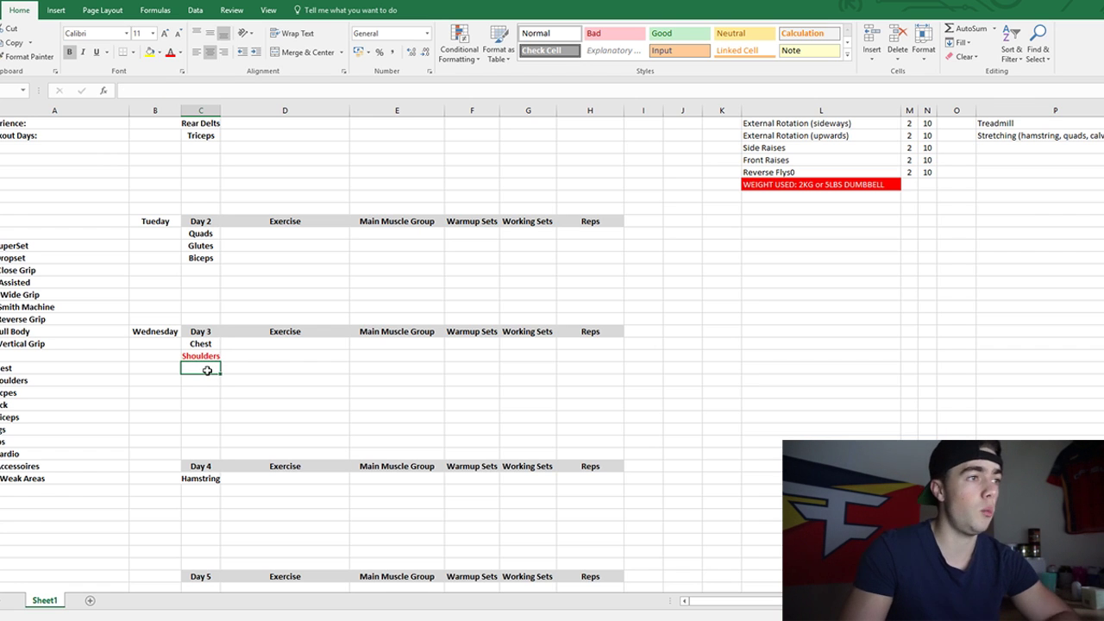
pyautogui.write('Abs')
pyautogui.click(239, 368)
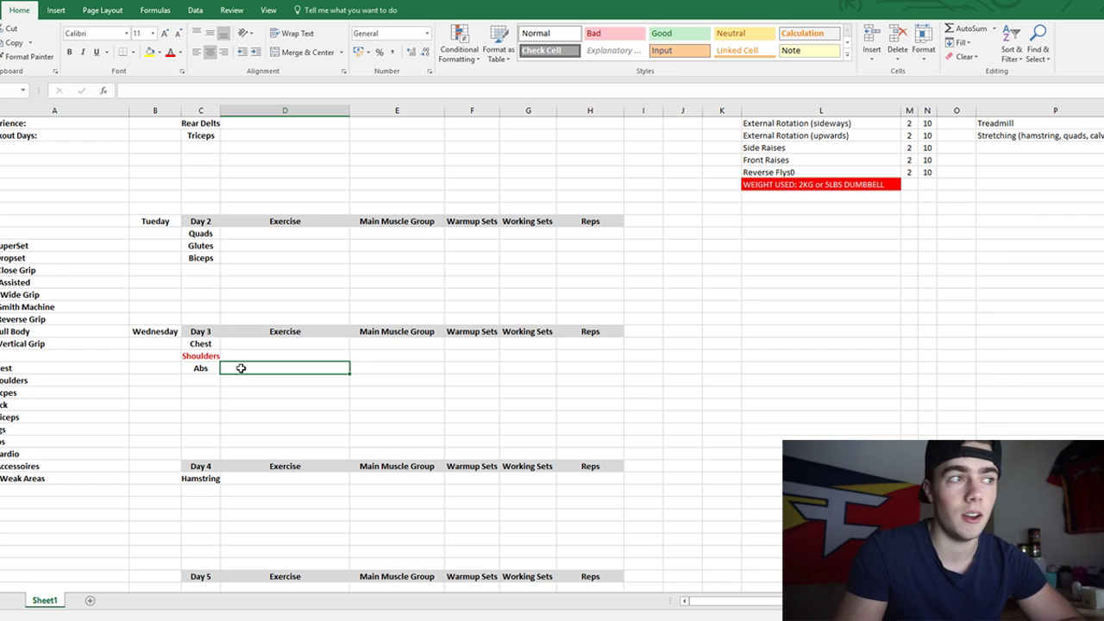
# Change the font color of the Shoulders entry under Day 3 from red to the automatic black.
pyautogui.click(184, 355)
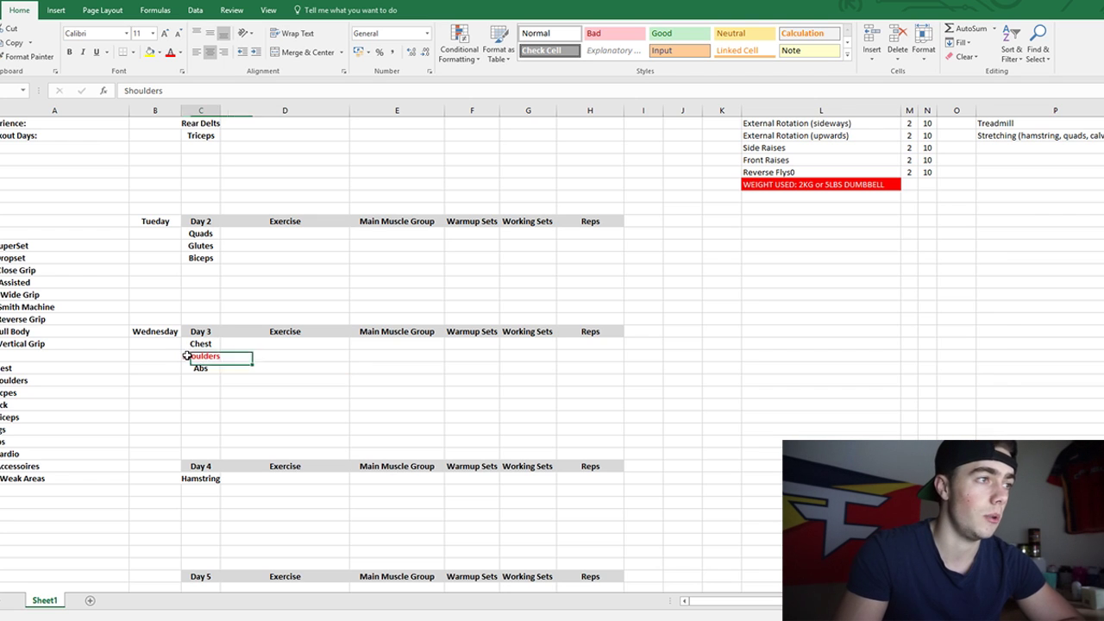
pyautogui.click(180, 53)
pyautogui.click(190, 66)
pyautogui.click(168, 369)
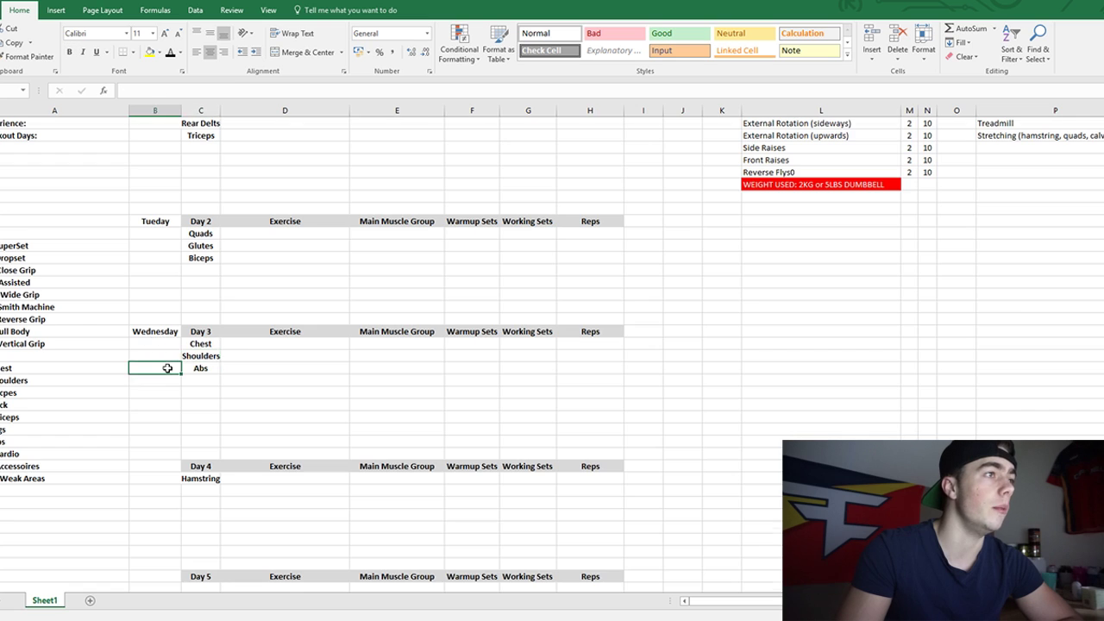
# Copy the Day 1 muscle groups Back, Rear Delts and Triceps to the cells directly below Hamstring under Day 4.
pyautogui.scroll(1, 174, 138)
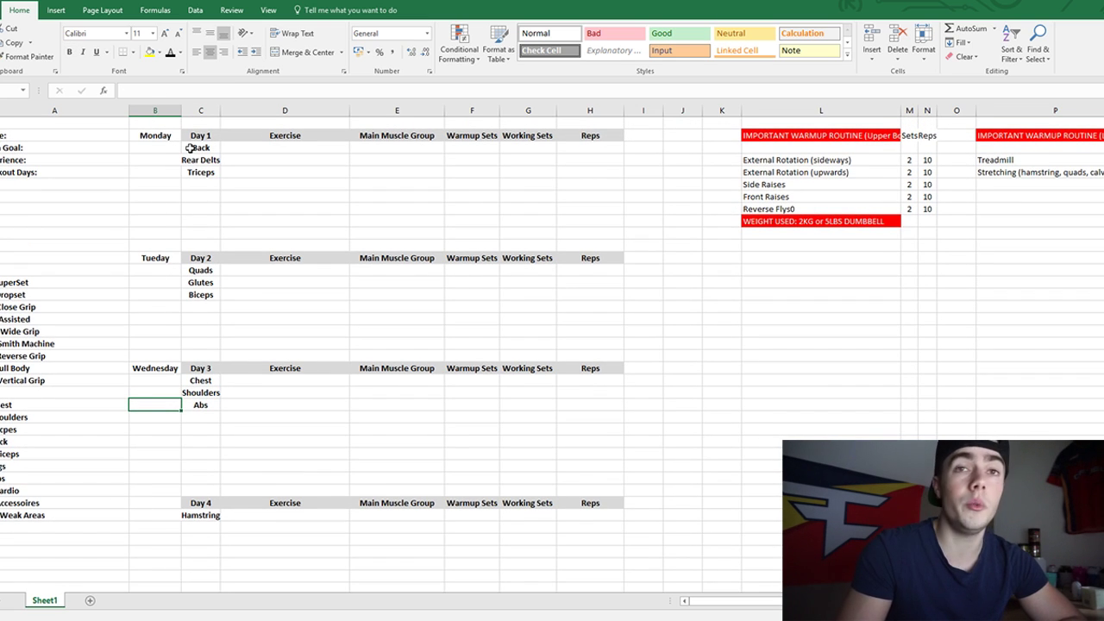
pyautogui.moveTo(192, 148); pyautogui.dragTo(202, 171)
pyautogui.hotkey('ctrl', 'c')
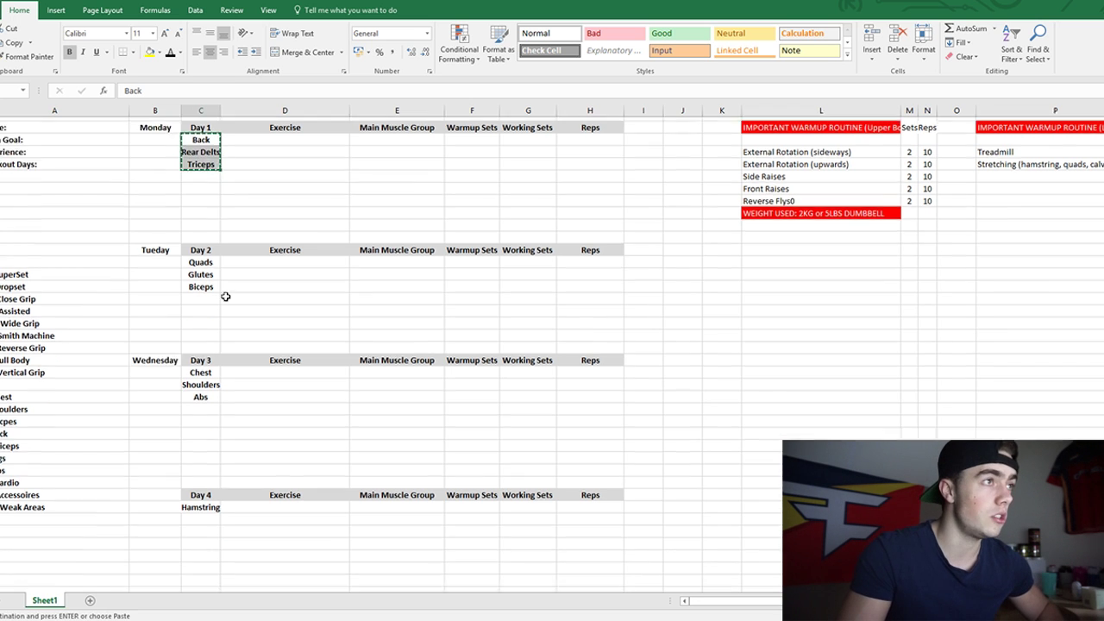
pyautogui.scroll(-3, 224, 296)
pyautogui.click(194, 417)
pyautogui.hotkey('ctrl', 'v')
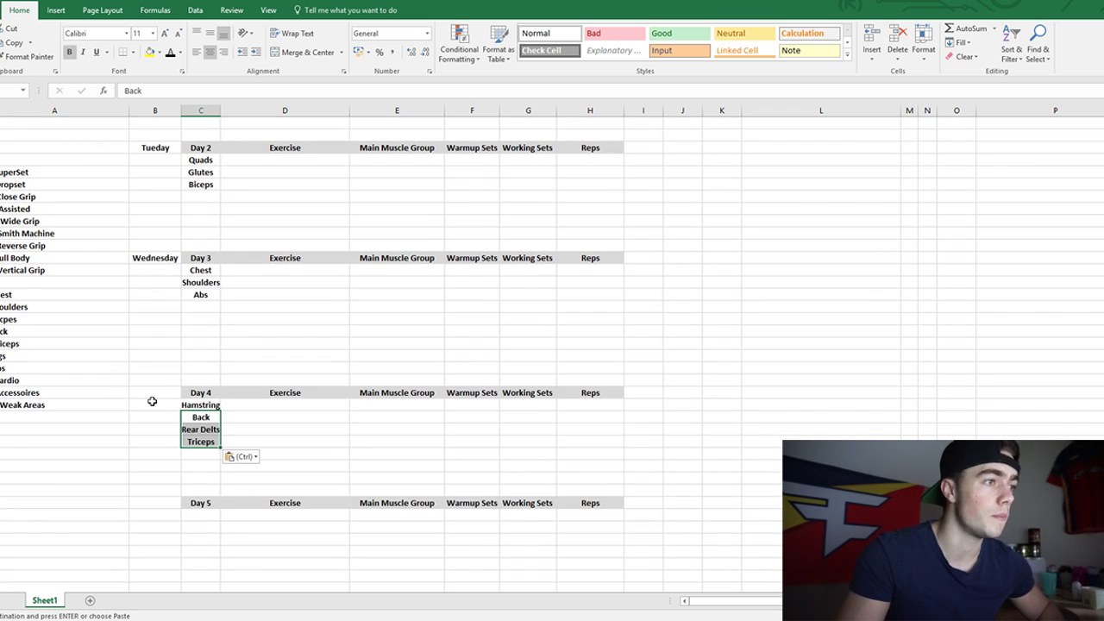
# Delete Rear Delts from the Day 4 list and move Triceps up to the cell directly below Back.
pyautogui.click(200, 431)
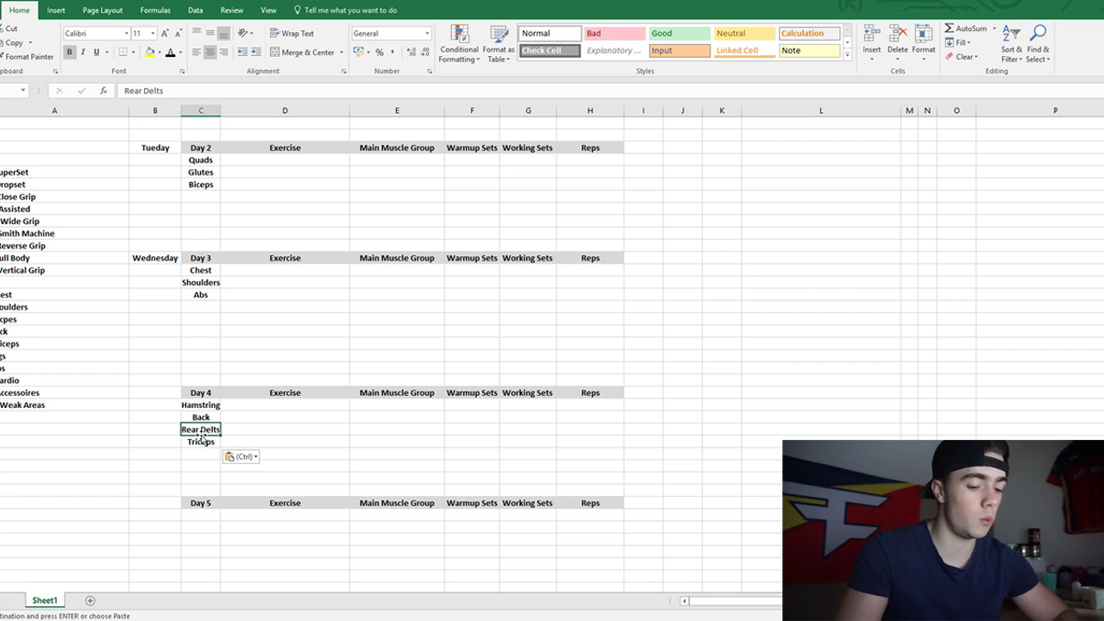
pyautogui.press('Delete')
pyautogui.click(200, 442)
pyautogui.hotkey('ctrl', 'x')
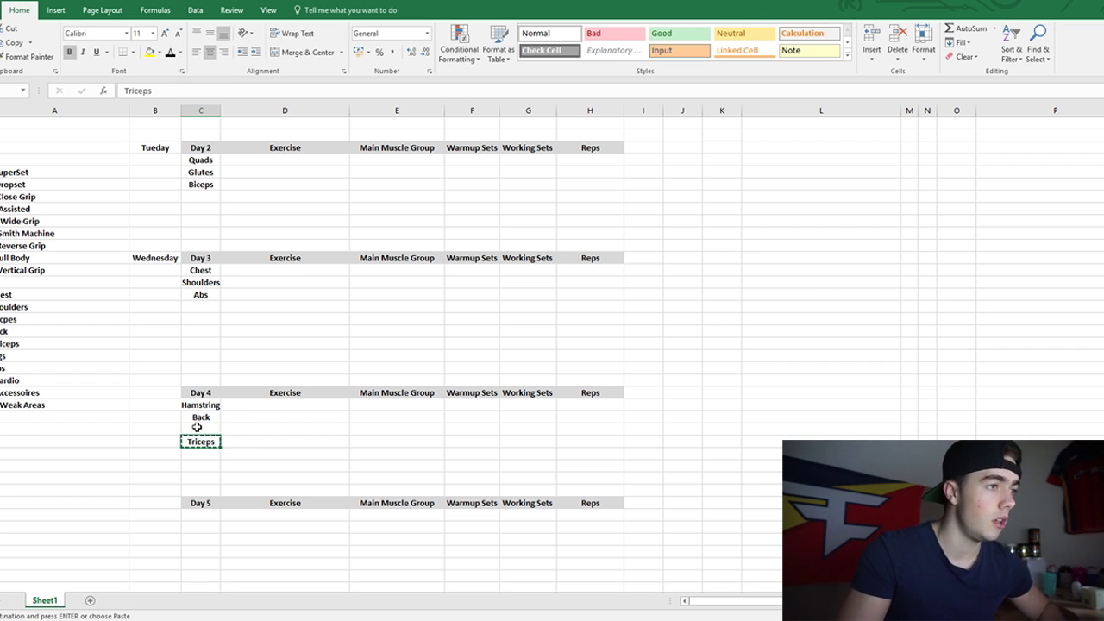
pyautogui.click(197, 419)
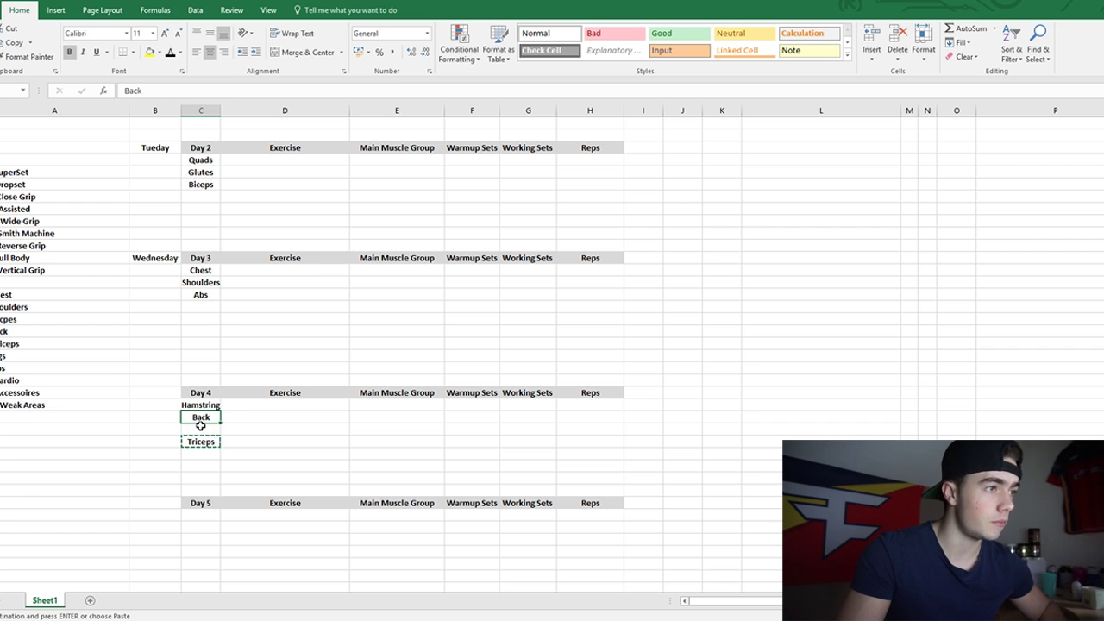
pyautogui.click(200, 428)
pyautogui.hotkey('ctrl', 'v')
pyautogui.click(201, 417)
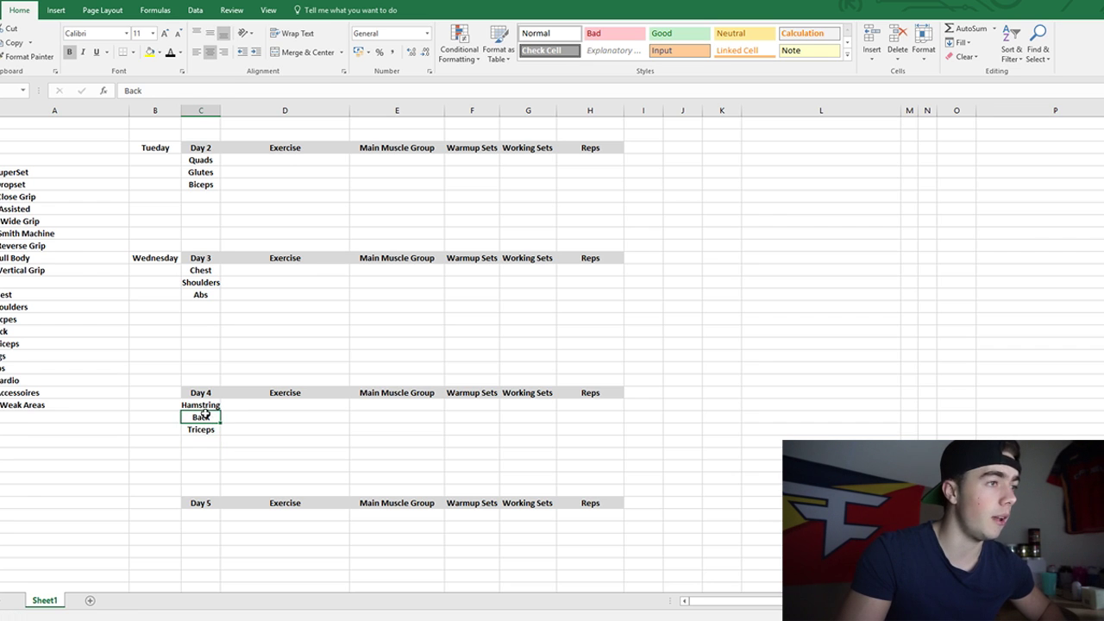
pyautogui.click(200, 405)
pyautogui.moveTo(200, 404); pyautogui.dragTo(216, 431)
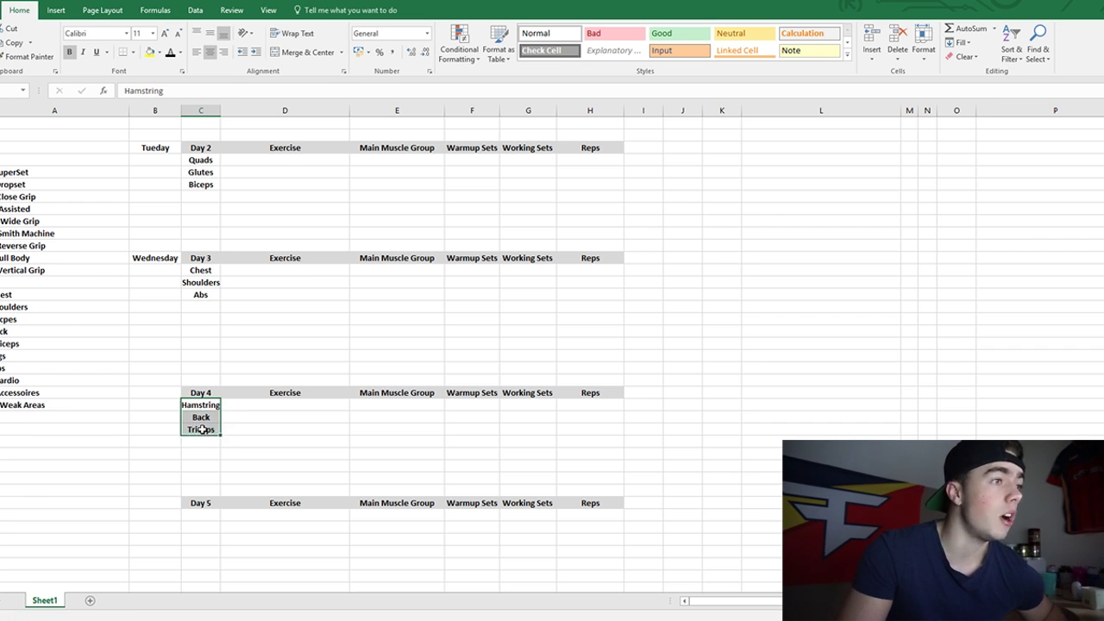
pyautogui.click(212, 431)
# Copy the Day 2 muscle groups Quads, Glutes and Biceps to the cells directly under the Day 5 header.
pyautogui.scroll(3, 194, 321)
pyautogui.moveTo(199, 269); pyautogui.dragTo(207, 295)
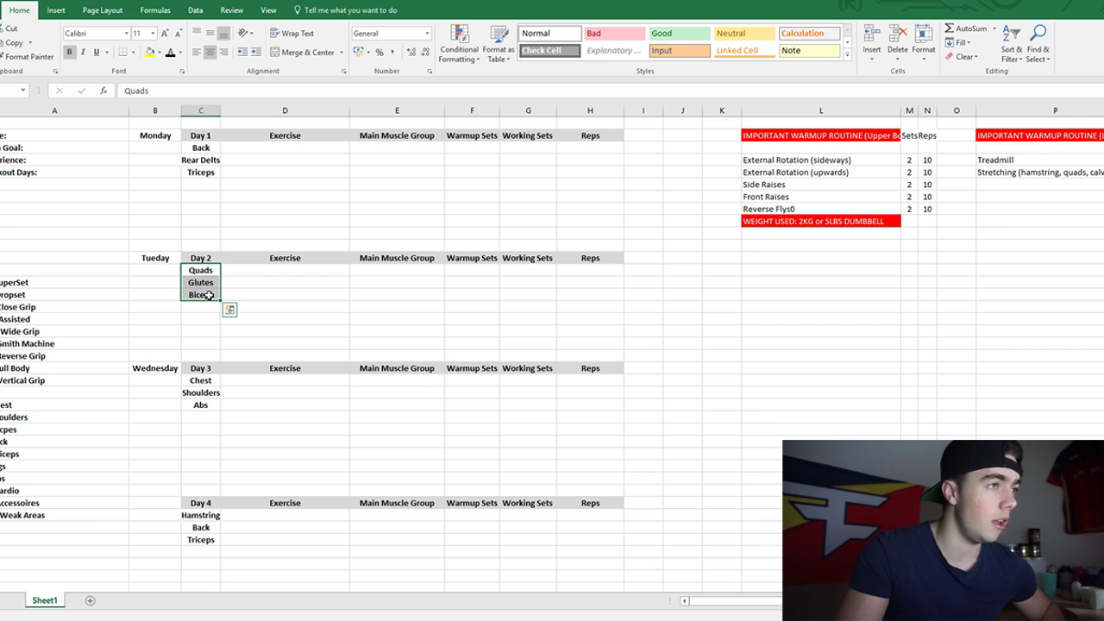
pyautogui.hotkey('ctrl', 'c')
pyautogui.scroll(-5, 201, 412)
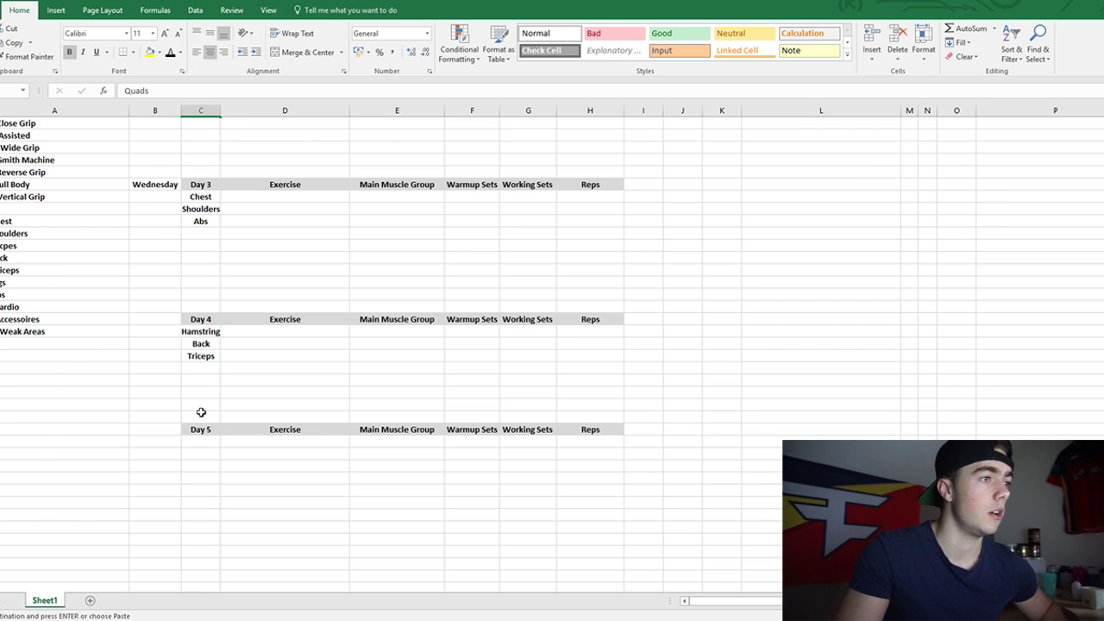
pyautogui.click(203, 440)
pyautogui.hotkey('ctrl', 'v')
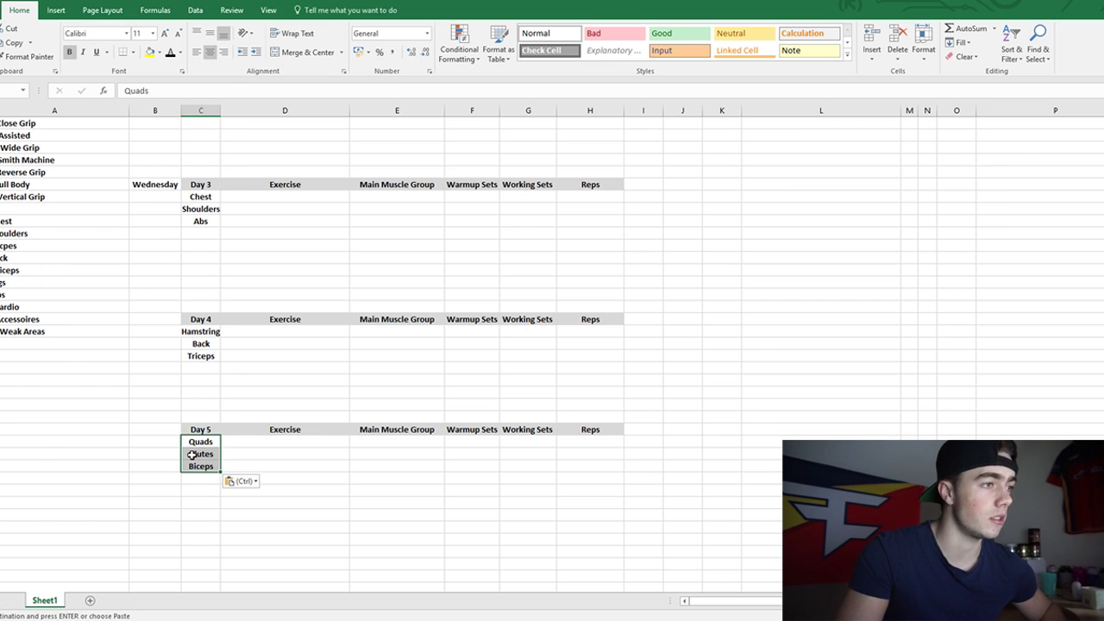
# Delete Glutes and Quads from the Day 5 list, keeping only Biceps.
pyautogui.click(191, 455)
pyautogui.press('Delete')
pyautogui.click(207, 442)
pyautogui.press('Delete')
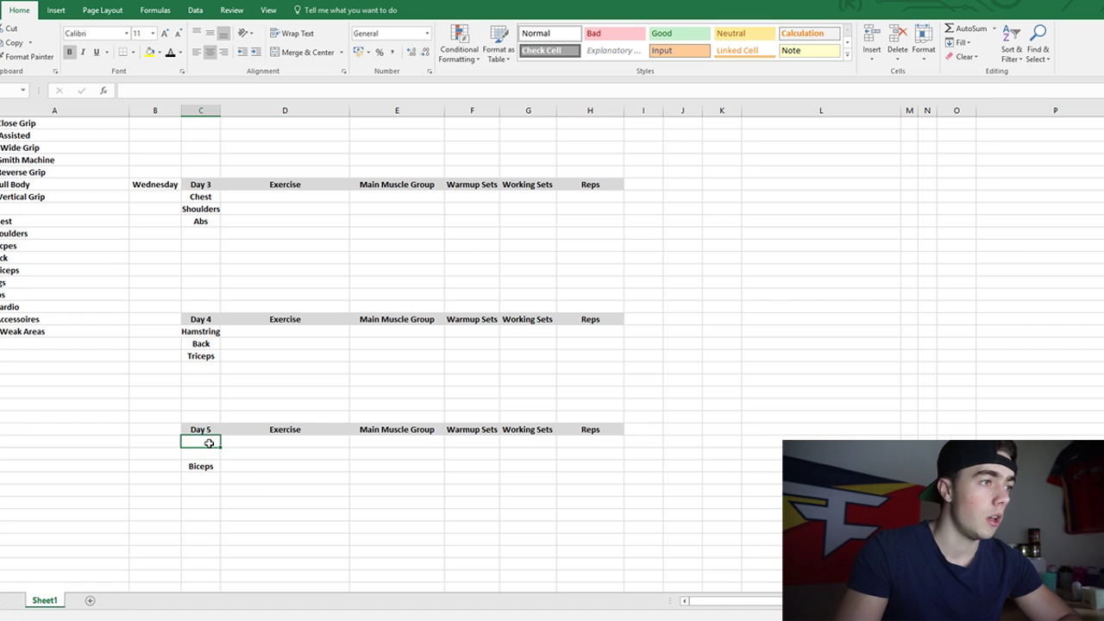
# Label the Day 5 block with the weekday Friday in the cell beside its header.
pyautogui.click(167, 429)
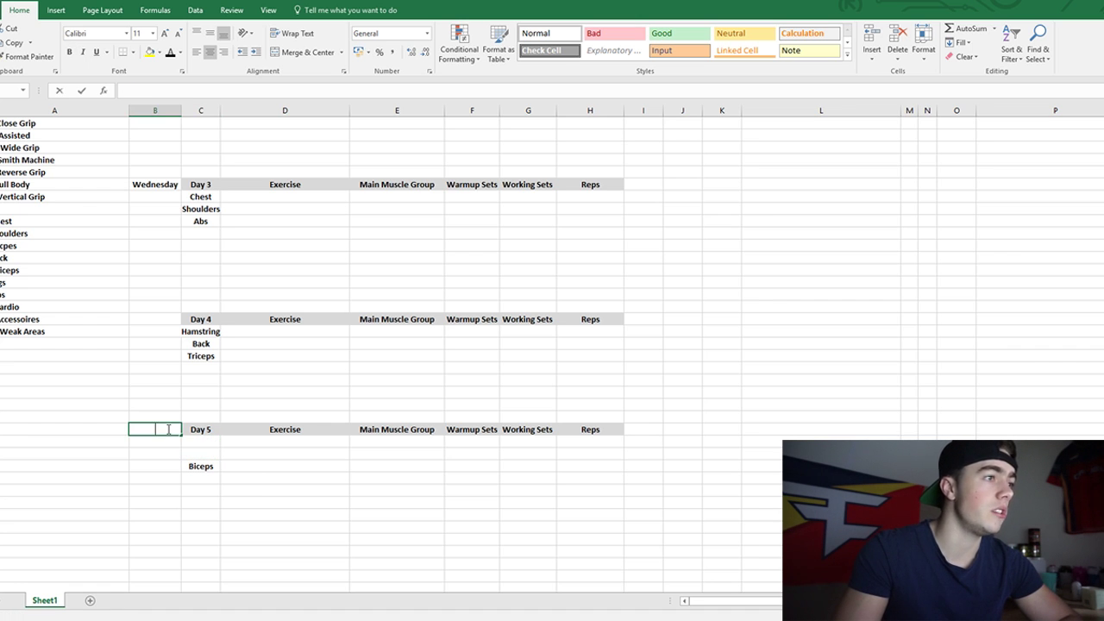
pyautogui.write('Friday')
pyautogui.press('Return')
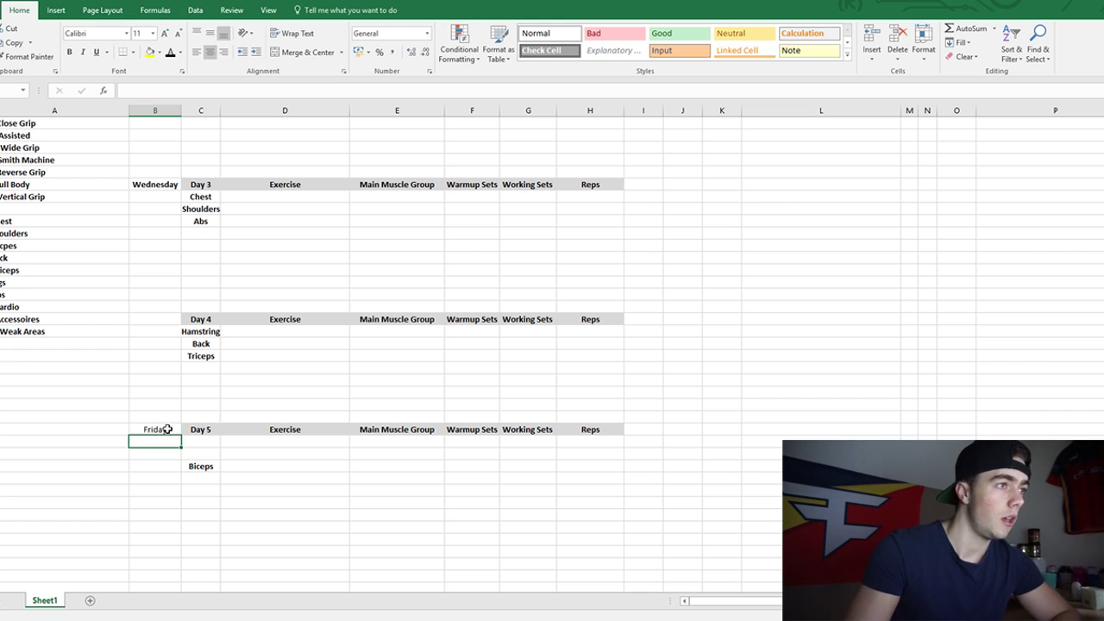
# Label the Day 4 block with the weekday Thursday in the cell beside its header.
pyautogui.press('Up')
pyautogui.press('Up')
pyautogui.press('Up')
pyautogui.press('Up')
pyautogui.press('Up')
pyautogui.press('Down')
pyautogui.press('Down')
pyautogui.press('Down')
pyautogui.press('Up')
pyautogui.press('Up')
pyautogui.press('Up')
pyautogui.press('Up')
pyautogui.press('Up')
pyautogui.press('Up')
pyautogui.press('Up')
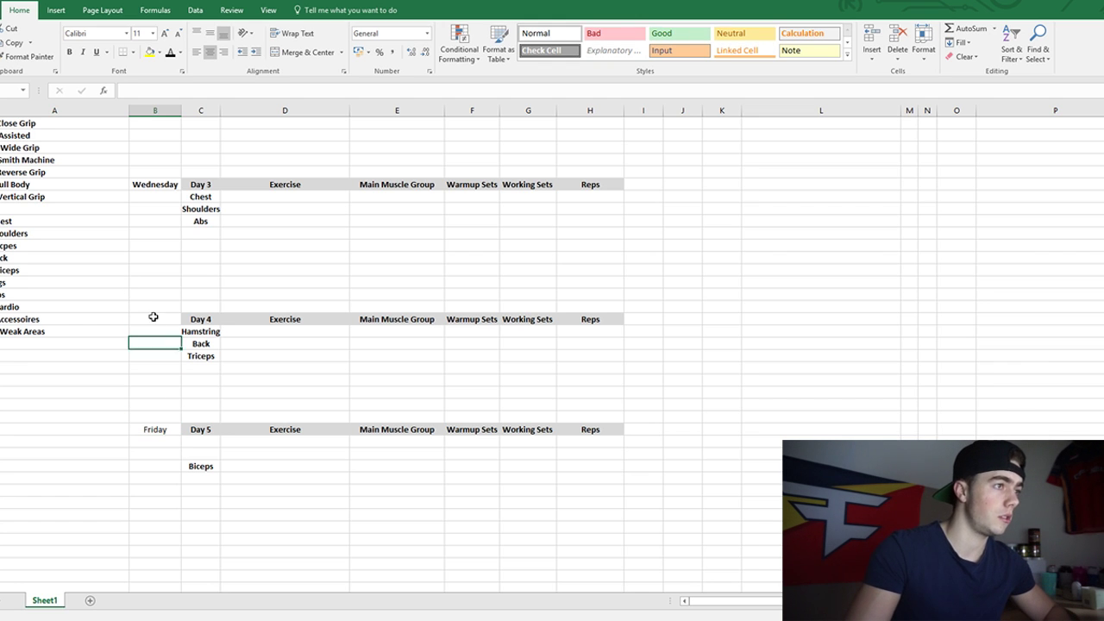
pyautogui.write('Thurs')
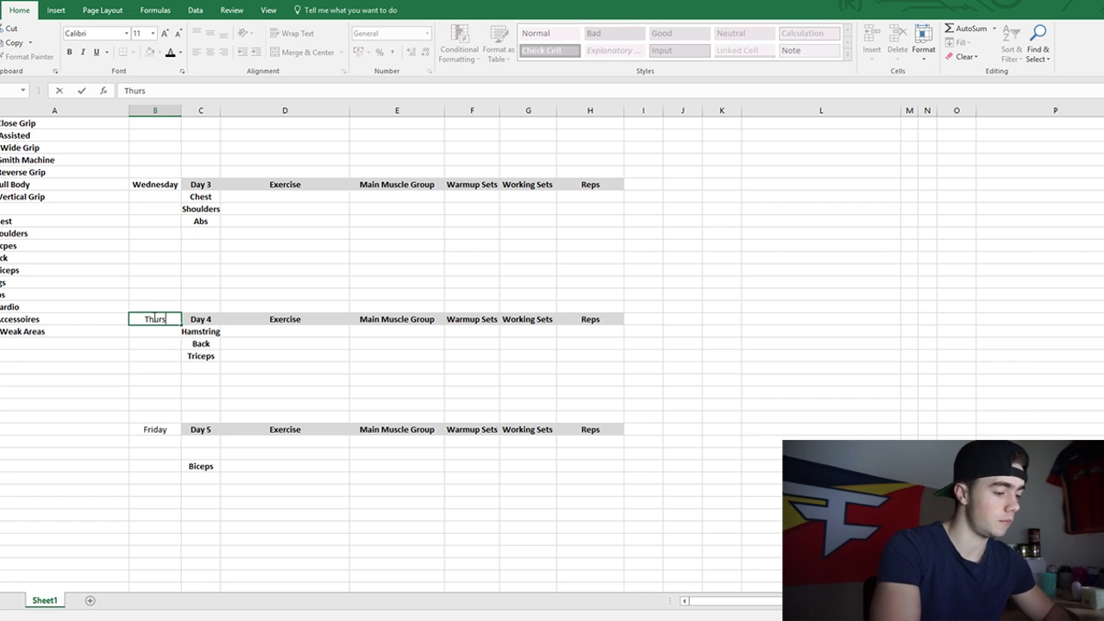
pyautogui.write('day')
pyautogui.press('Return')
# Review the muscle groups assigned to each training day to decide how the days should be ordered.
pyautogui.scroll(-2, 151, 328)
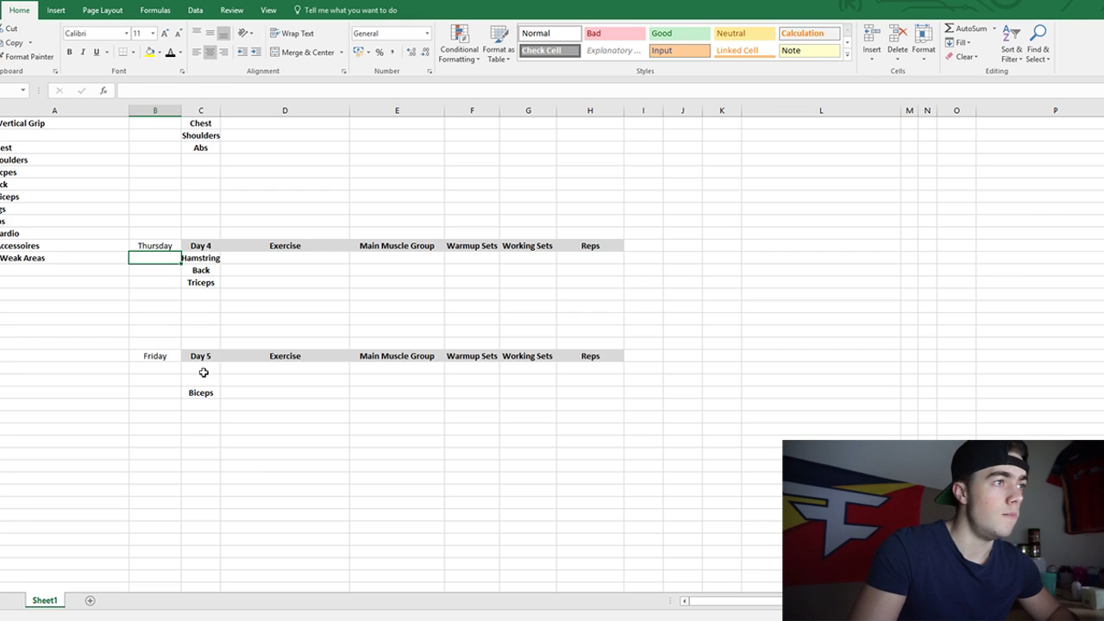
pyautogui.scroll(3, 203, 372)
pyautogui.click(173, 406)
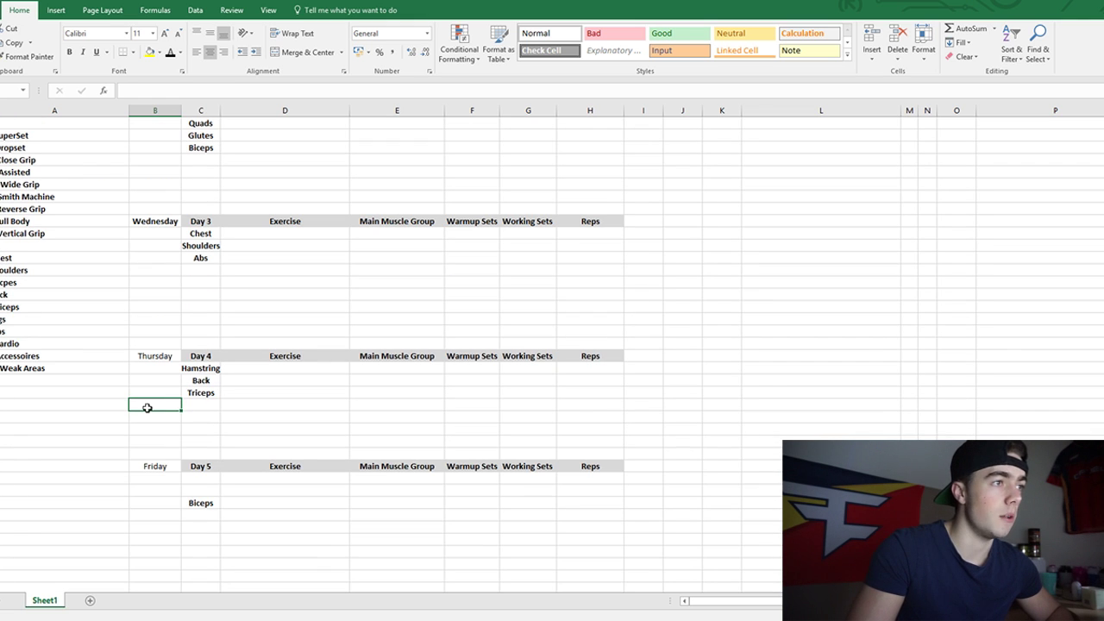
pyautogui.click(200, 504)
pyautogui.scroll(2, 199, 259)
pyautogui.scroll(-3, 197, 290)
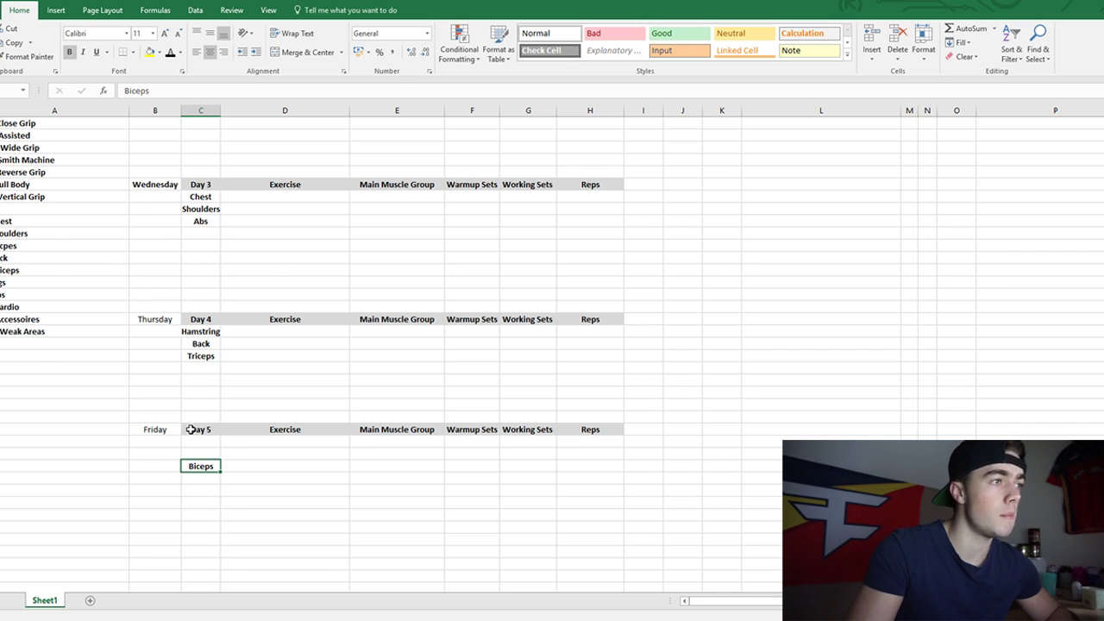
pyautogui.scroll(3, 190, 406)
pyautogui.click(186, 369)
pyautogui.scroll(2, 183, 296)
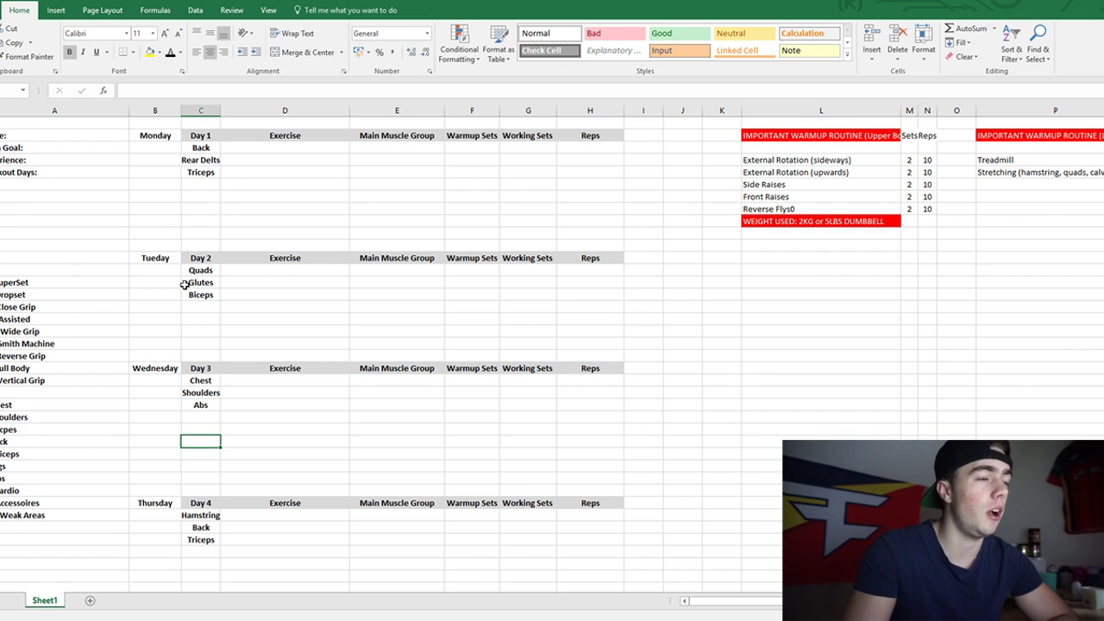
# Move Chest, Shoulders and Abs from the Day 3 list to the empty cells beside the Day 2 list, under the Tuesday label.
pyautogui.moveTo(192, 381); pyautogui.dragTo(201, 408)
pyautogui.hotkey('ctrl', 'c')
pyautogui.click(146, 270)
pyautogui.hotkey('ctrl', 'v')
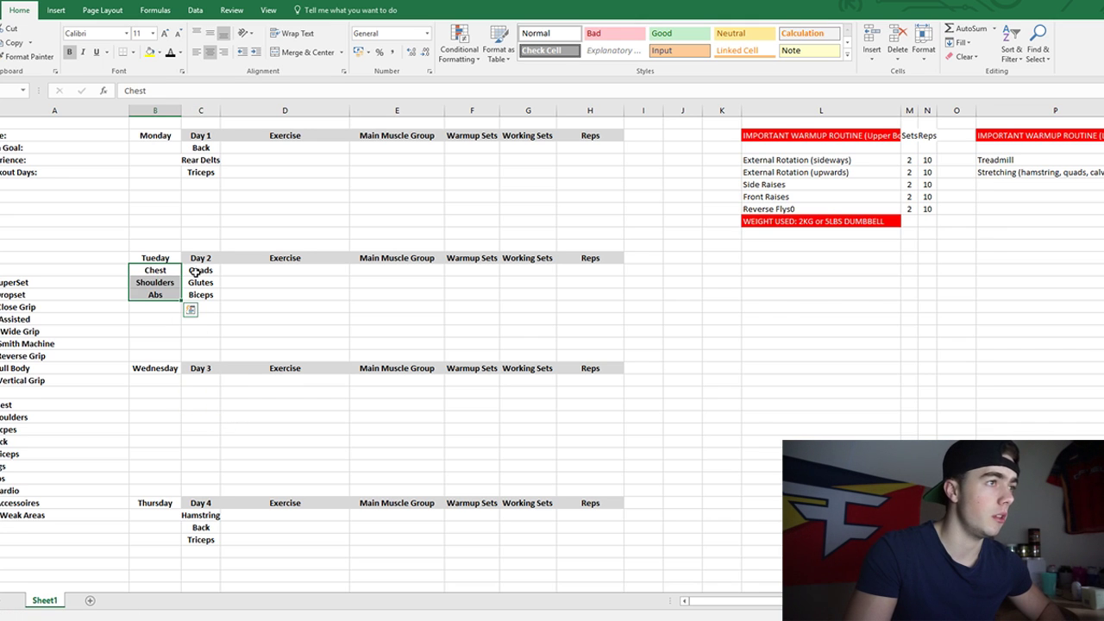
# Copy Quads, Glutes and Biceps from Day 2 to the empty cells under the Day 3 header.
pyautogui.click(200, 272)
pyautogui.keyDown('shift'); pyautogui.click(207, 296); pyautogui.keyUp('shift')
pyautogui.hotkey('ctrl', 'c')
pyautogui.click(192, 382)
pyautogui.hotkey('ctrl', 'v')
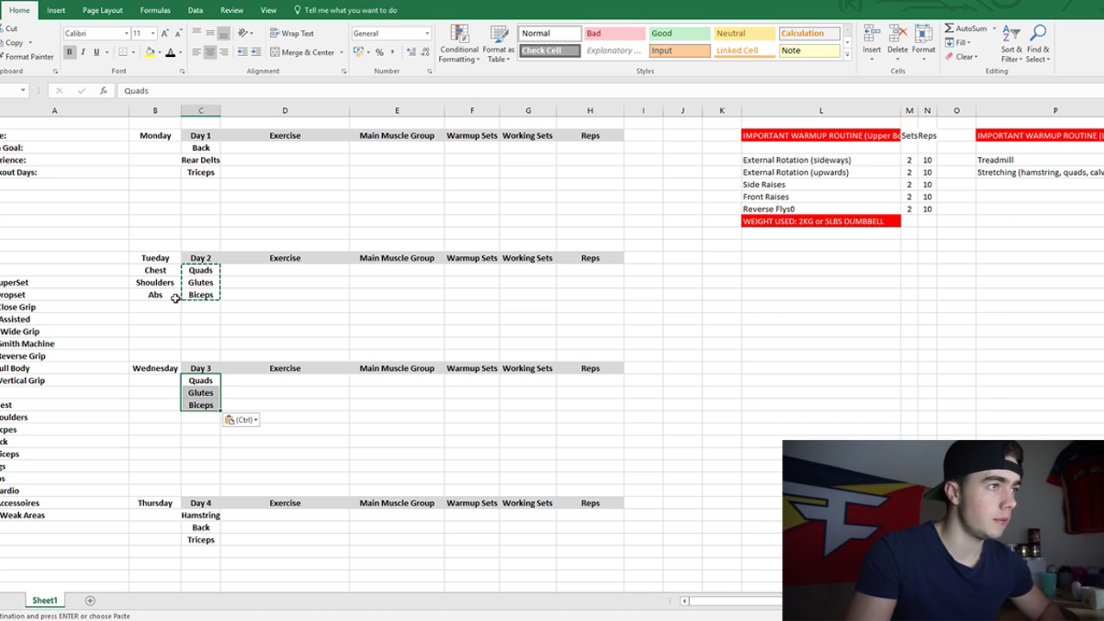
# Clear Quads, Glutes and Biceps from Day 2 and move Chest, Shoulders and Abs from the adjacent column into their place.
pyautogui.moveTo(199, 272); pyautogui.dragTo(200, 294)
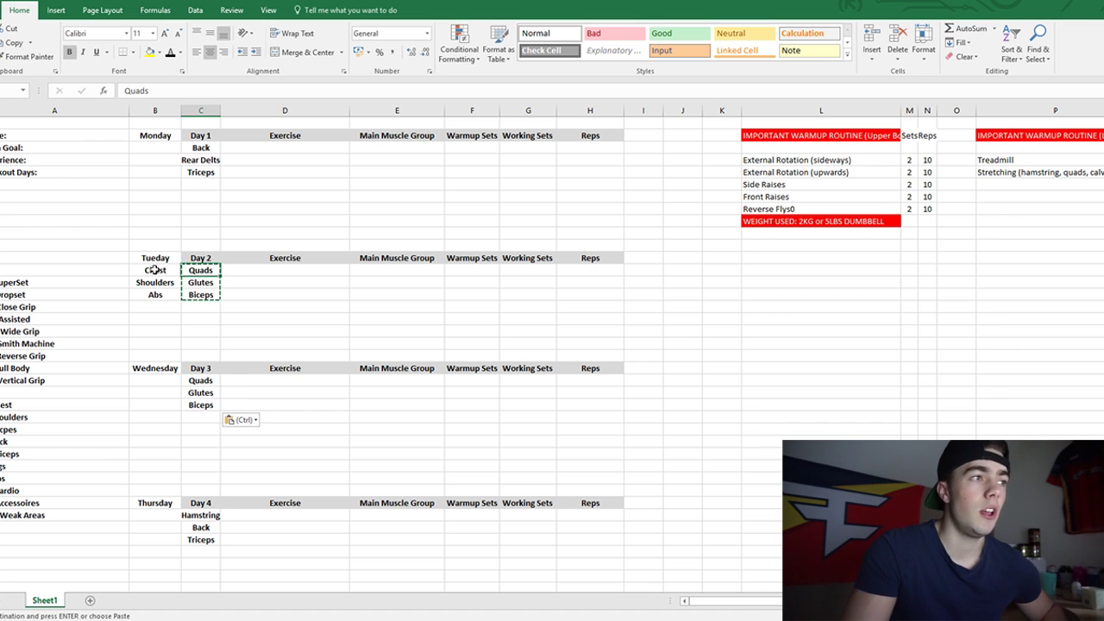
pyautogui.click(199, 273)
pyautogui.press('Delete')
pyautogui.click(200, 282)
pyautogui.press('Delete')
pyautogui.click(200, 294)
pyautogui.press('Delete')
pyautogui.moveTo(156, 272); pyautogui.dragTo(195, 275)
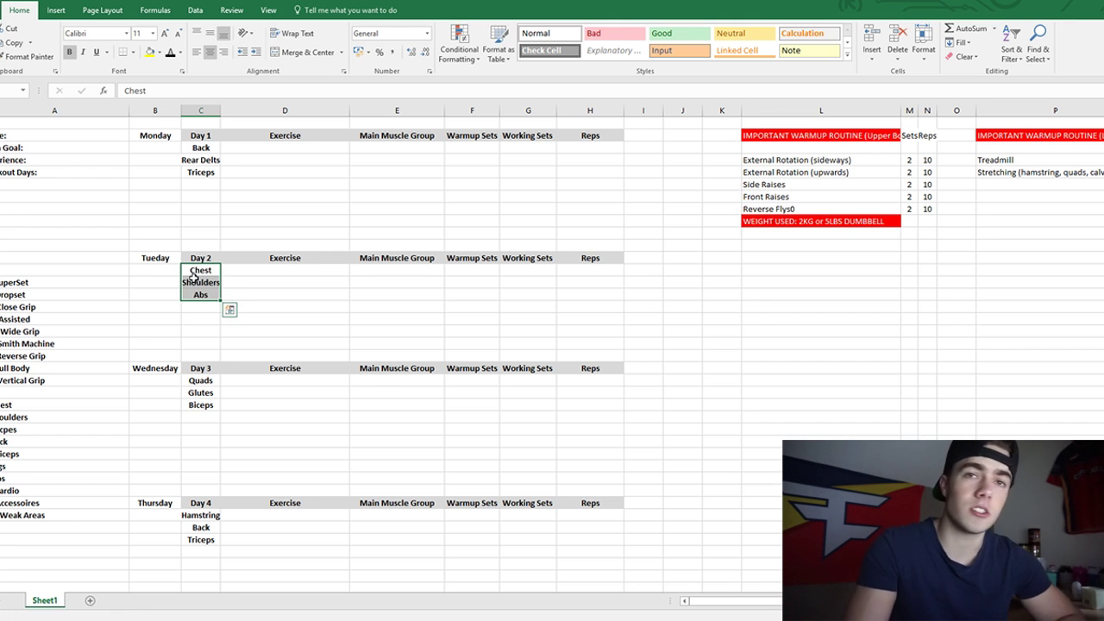
# Review the muscle groups assigned to Days 1 through 5, checking the Day 2 list against the incomplete Day 5 block.
pyautogui.press('Down')
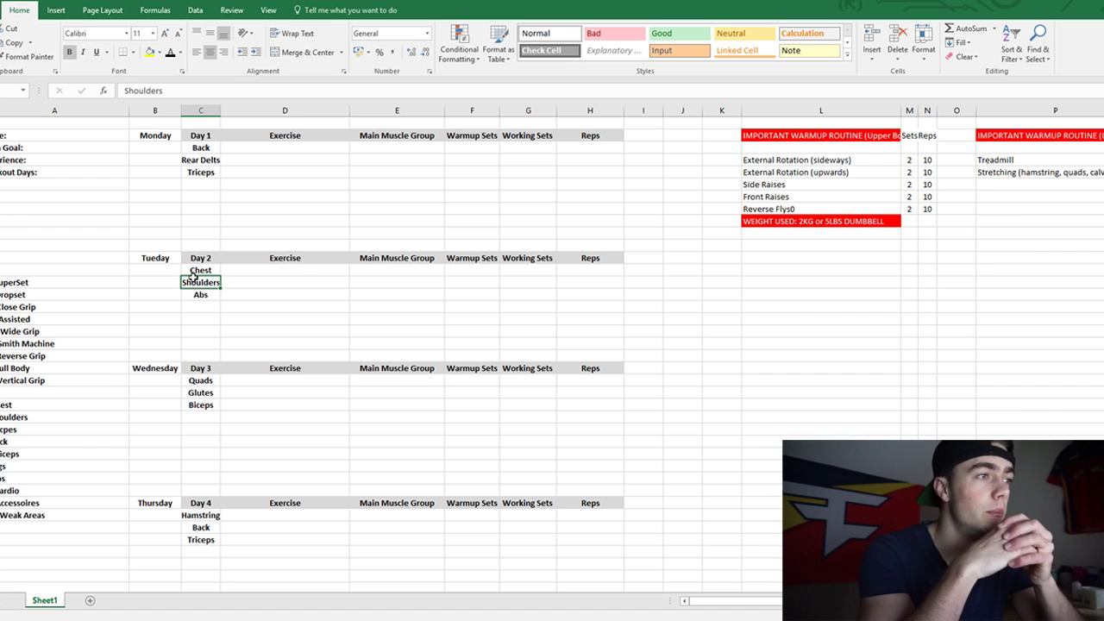
pyautogui.scroll(-1, 213, 345)
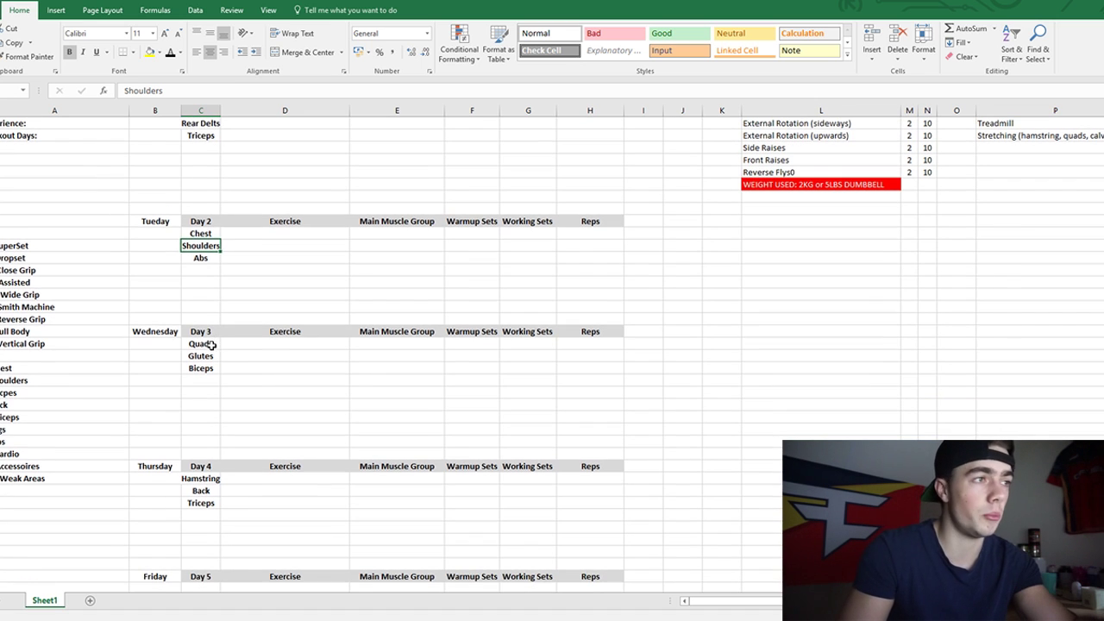
pyautogui.click(210, 345)
pyautogui.click(208, 354)
pyautogui.click(201, 476)
pyautogui.scroll(-2, 201, 474)
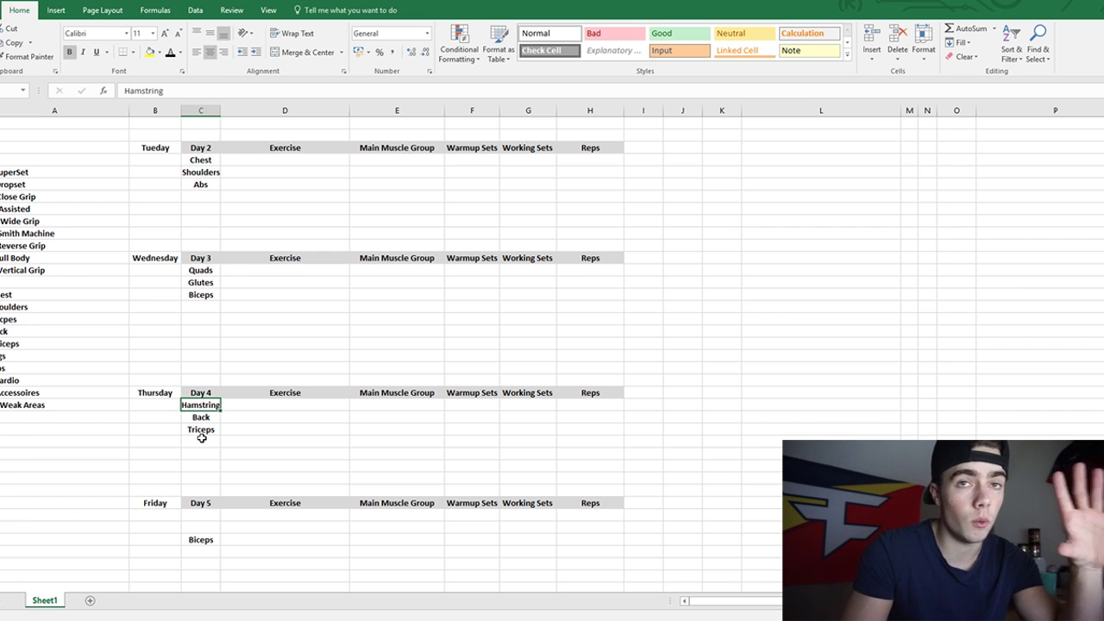
pyautogui.scroll(3, 201, 439)
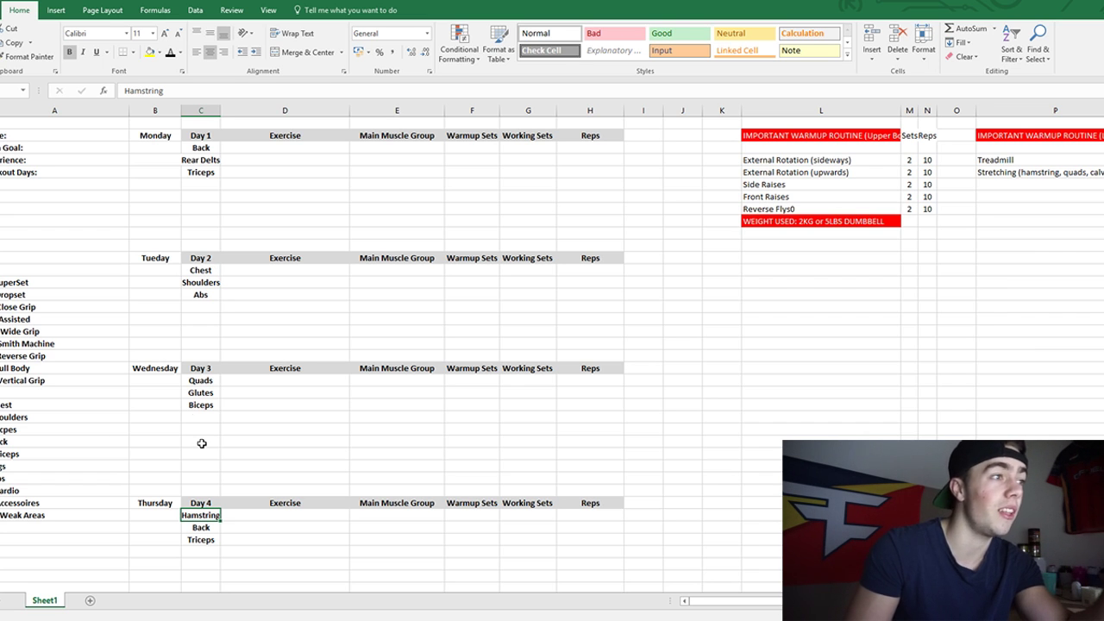
pyautogui.click(164, 368)
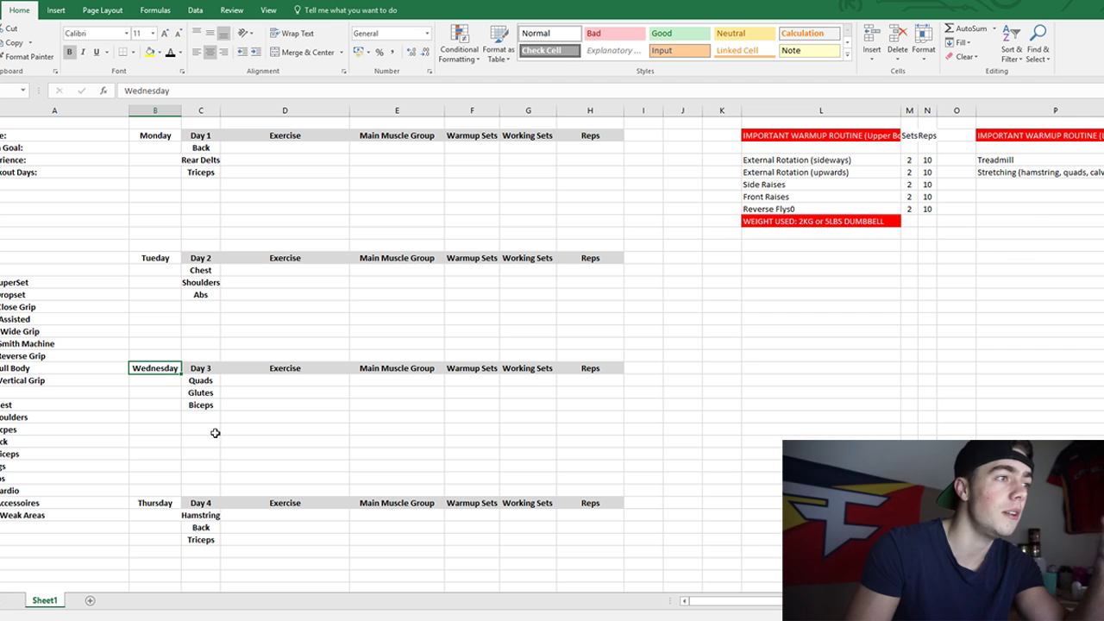
pyautogui.click(210, 516)
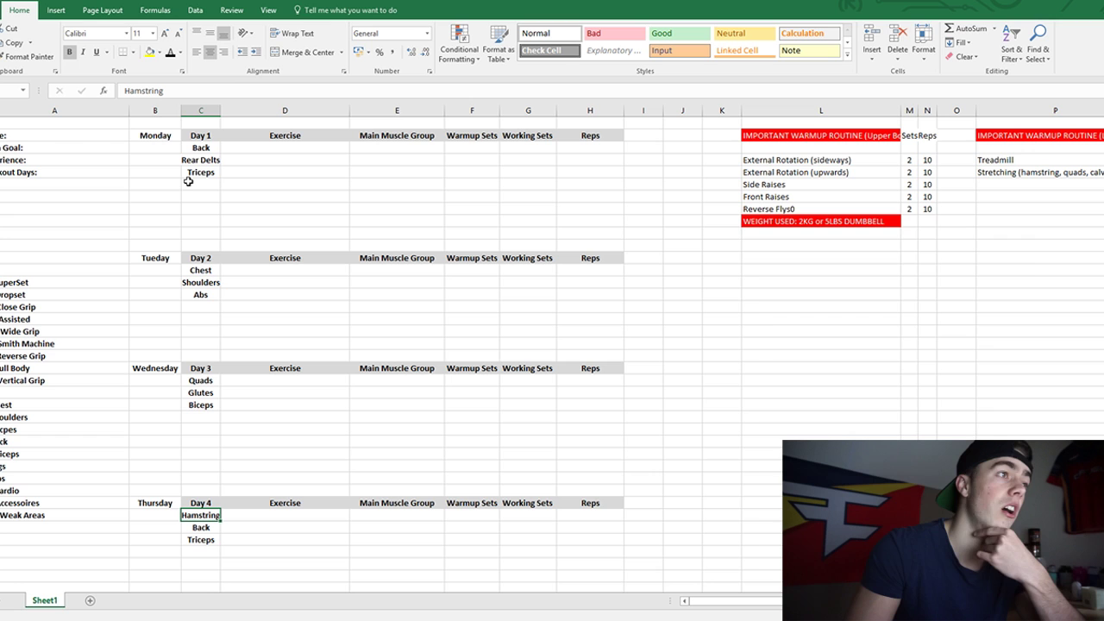
pyautogui.scroll(-3, 209, 358)
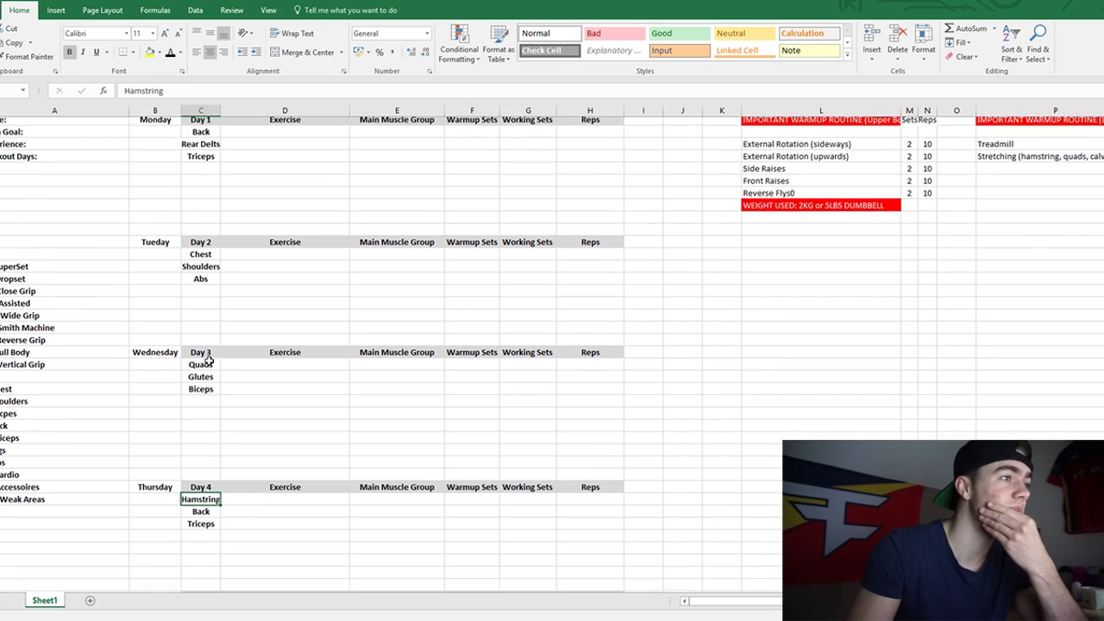
pyautogui.scroll(-2, 209, 361)
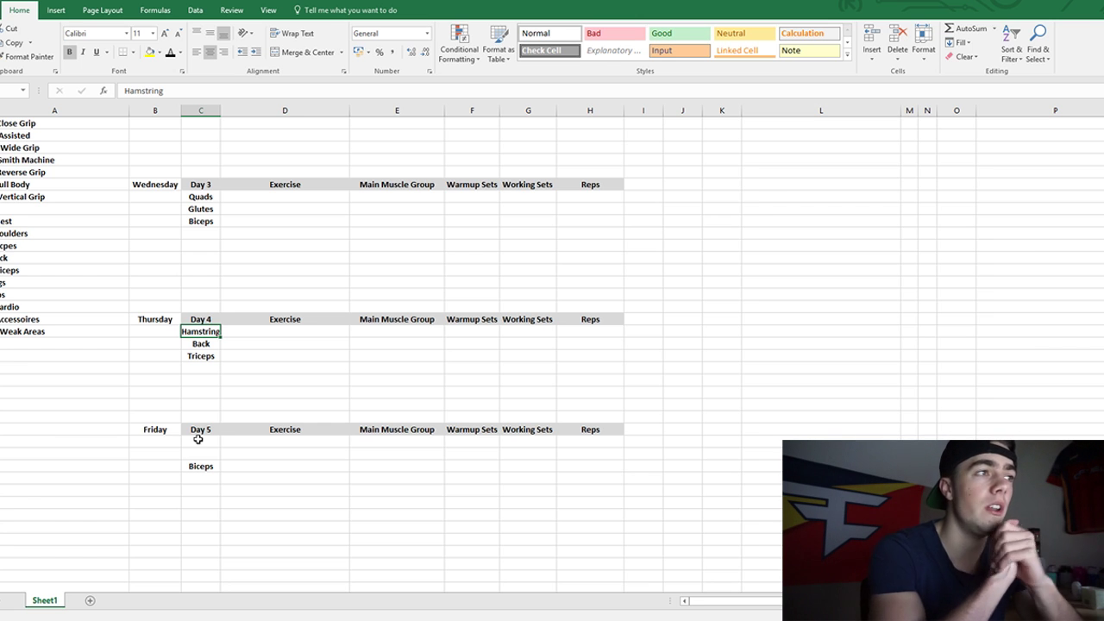
pyautogui.scroll(3, 165, 271)
pyautogui.moveTo(202, 201); pyautogui.dragTo(204, 221)
pyautogui.scroll(-5, 208, 344)
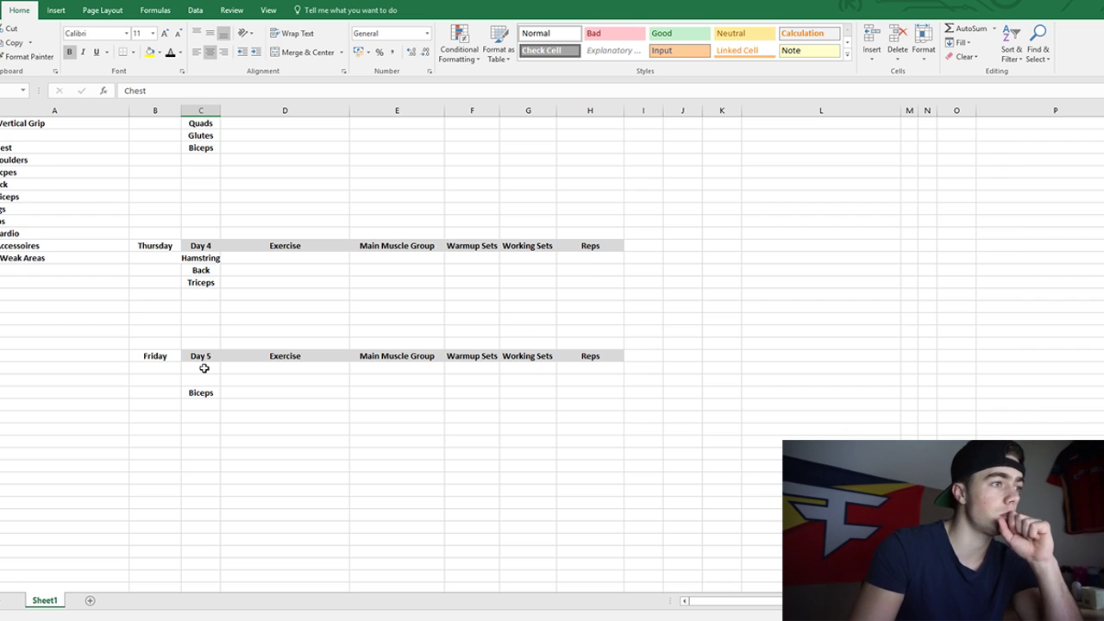
# Enter Chest and Shoulders in the two empty cells above Biceps in the Day 5 list.
pyautogui.click(202, 368)
pyautogui.write('Chest')
pyautogui.press('Return')
pyautogui.write('Shoulders')
pyautogui.press('Return')
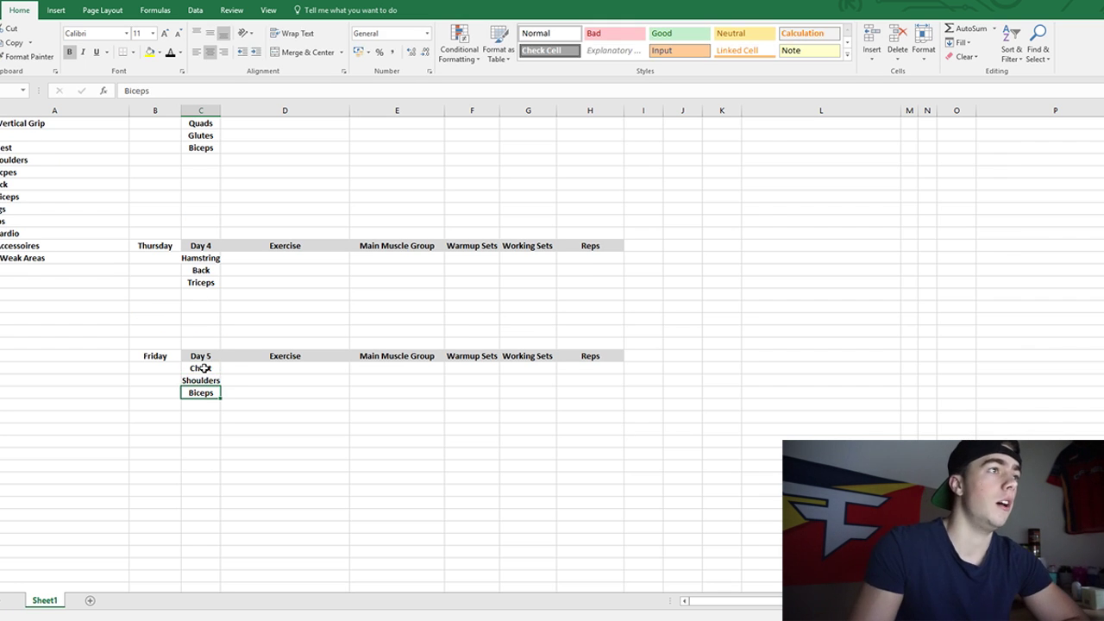
# Compare the Day 1 muscle groups with Day 4 and the Day 2 list with Day 5, checking the rest days between them.
pyautogui.scroll(7, 205, 369)
pyautogui.click(201, 148)
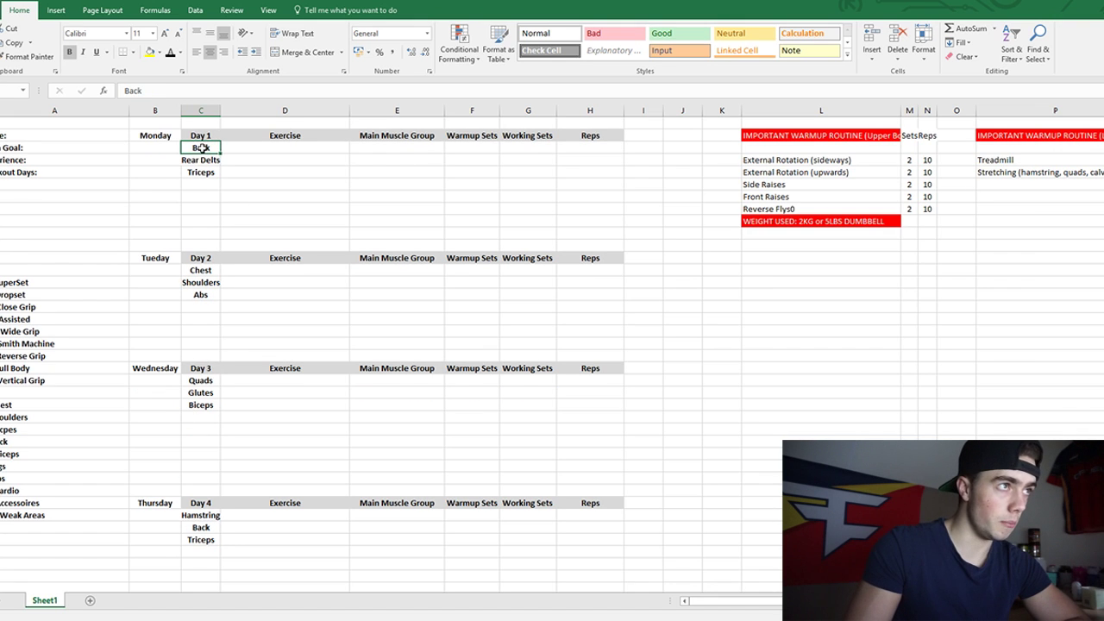
pyautogui.moveTo(202, 250); pyautogui.dragTo(202, 440)
pyautogui.click(201, 441)
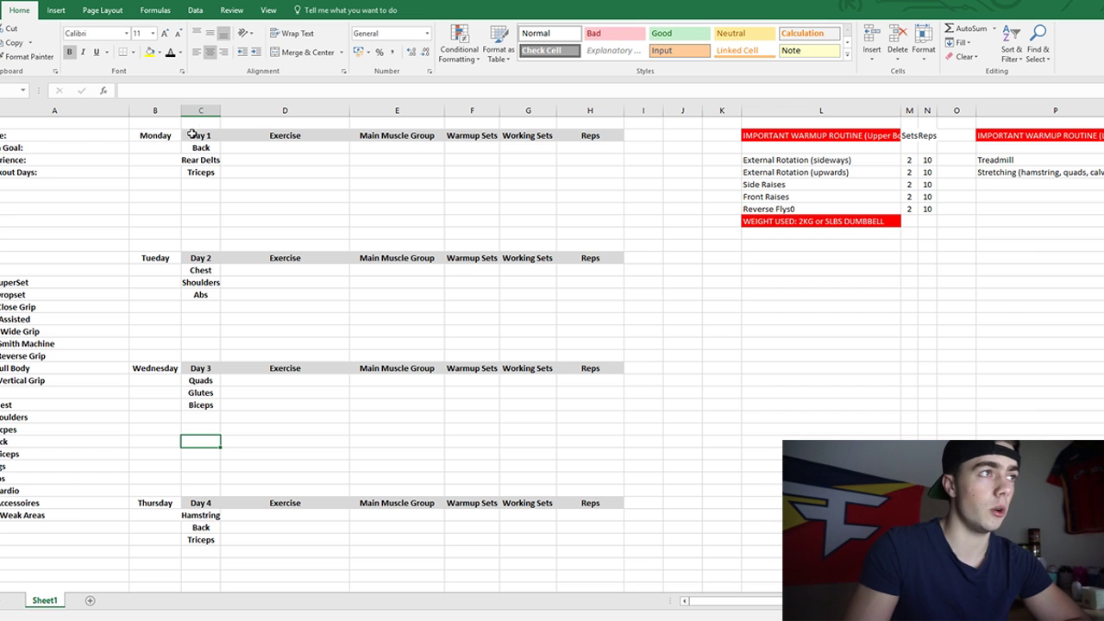
pyautogui.scroll(-1, 187, 221)
pyautogui.scroll(-3, 187, 221)
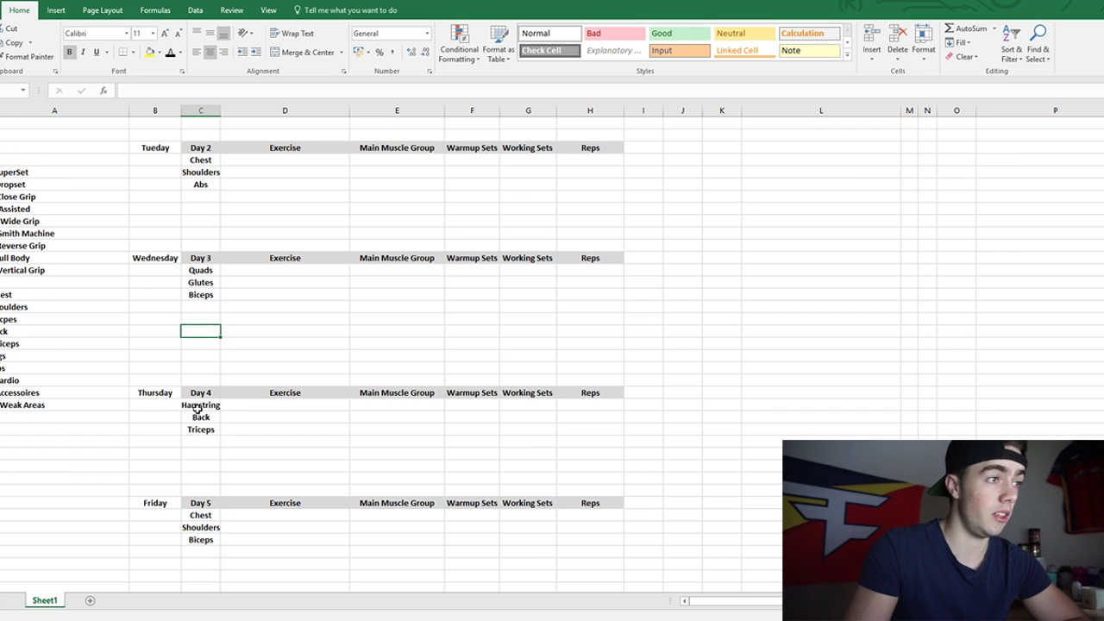
pyautogui.moveTo(193, 405); pyautogui.dragTo(197, 428)
pyautogui.click(189, 415)
pyautogui.scroll(3, 189, 415)
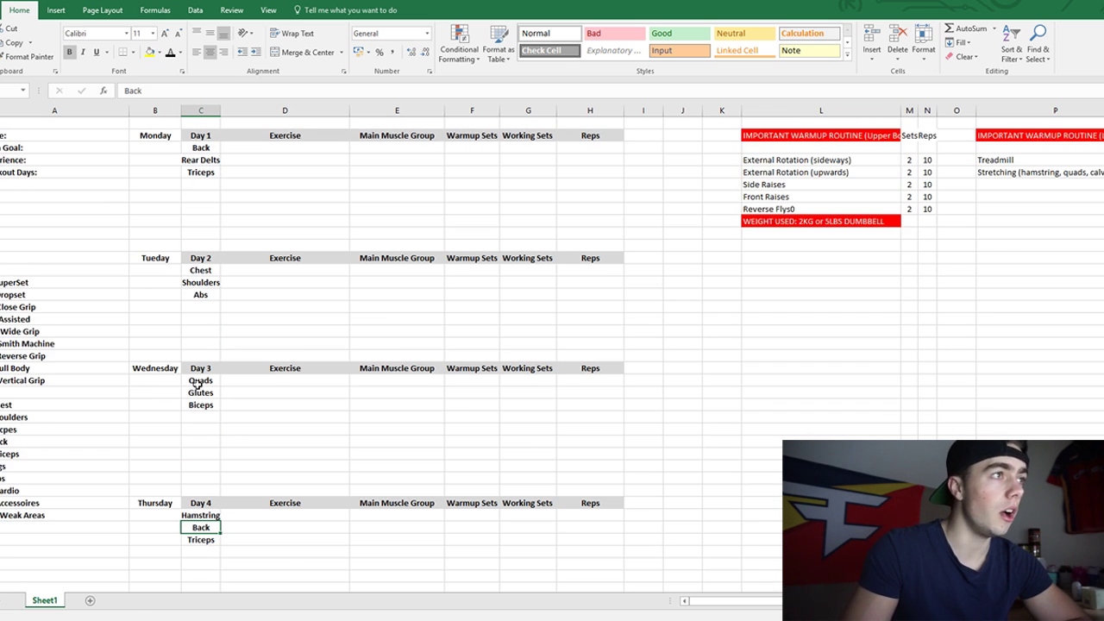
pyautogui.moveTo(205, 270); pyautogui.dragTo(204, 294)
pyautogui.click(200, 295)
pyautogui.scroll(-7, 192, 415)
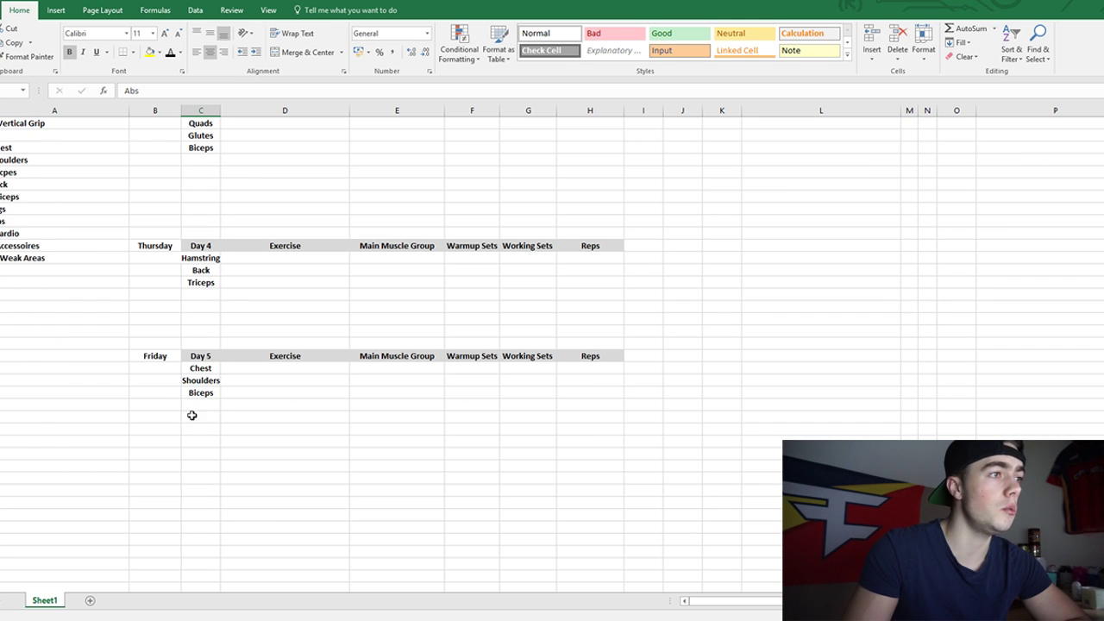
pyautogui.moveTo(199, 368); pyautogui.dragTo(202, 392)
pyautogui.click(204, 392)
pyautogui.scroll(7, 226, 345)
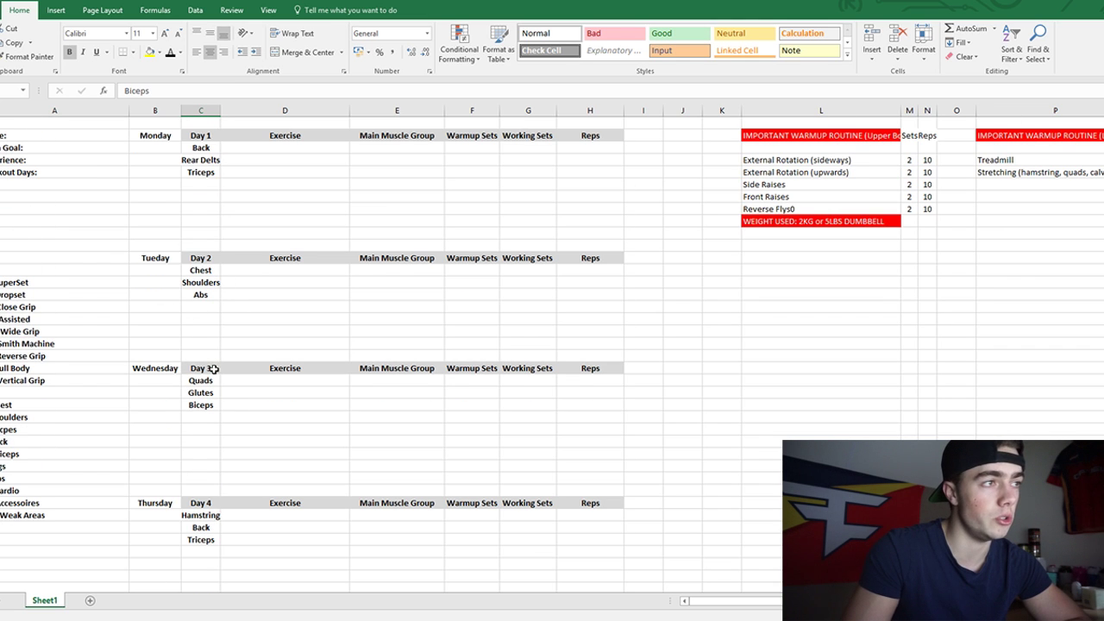
# Examine how back, rear delts and leg muscles are distributed over Days 1, 3 and 4.
pyautogui.click(192, 162)
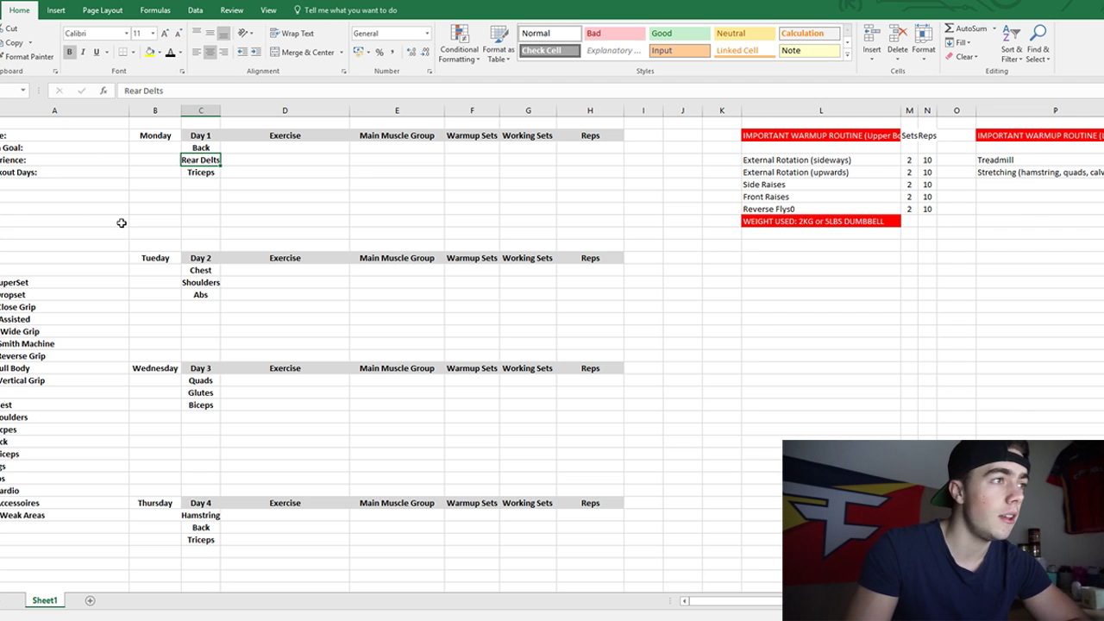
pyautogui.click(198, 416)
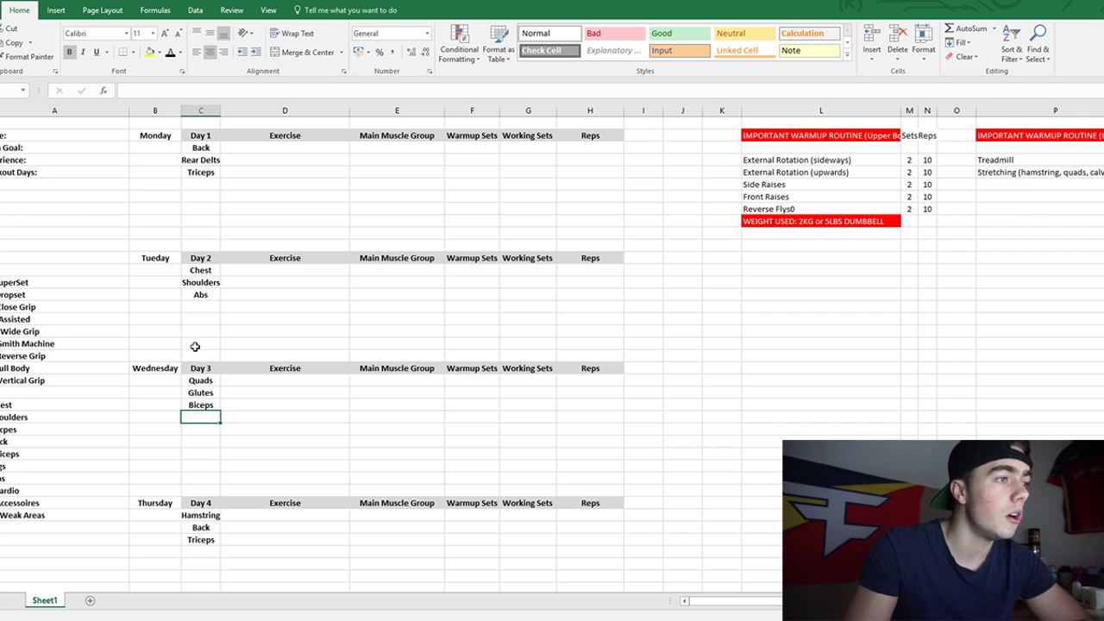
pyautogui.scroll(-2, 195, 346)
pyautogui.click(207, 466)
pyautogui.click(200, 453)
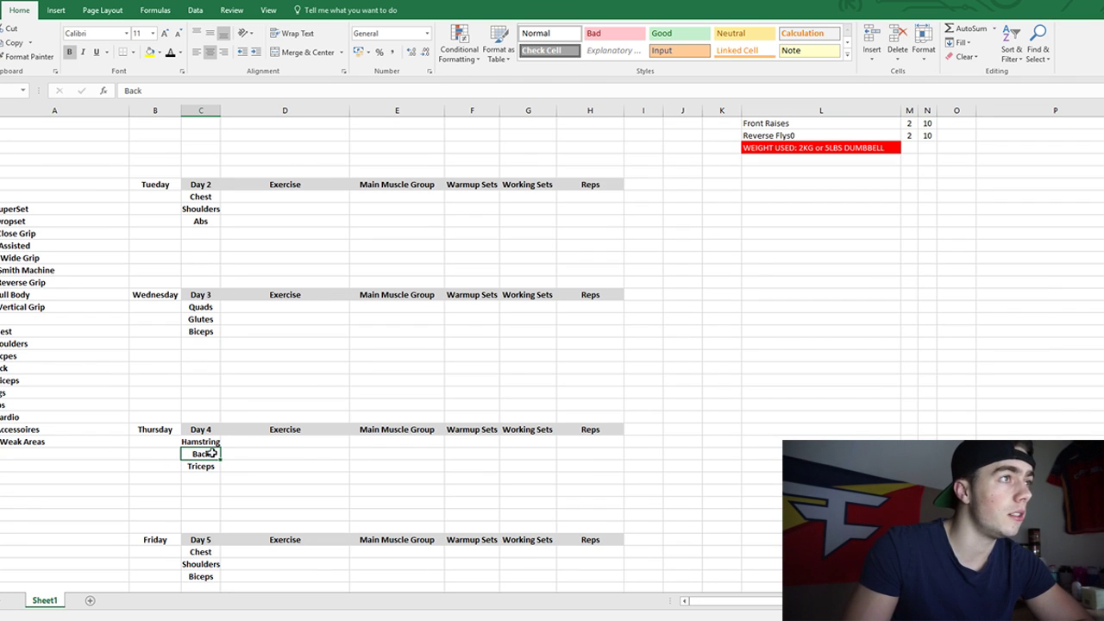
pyautogui.scroll(2, 211, 455)
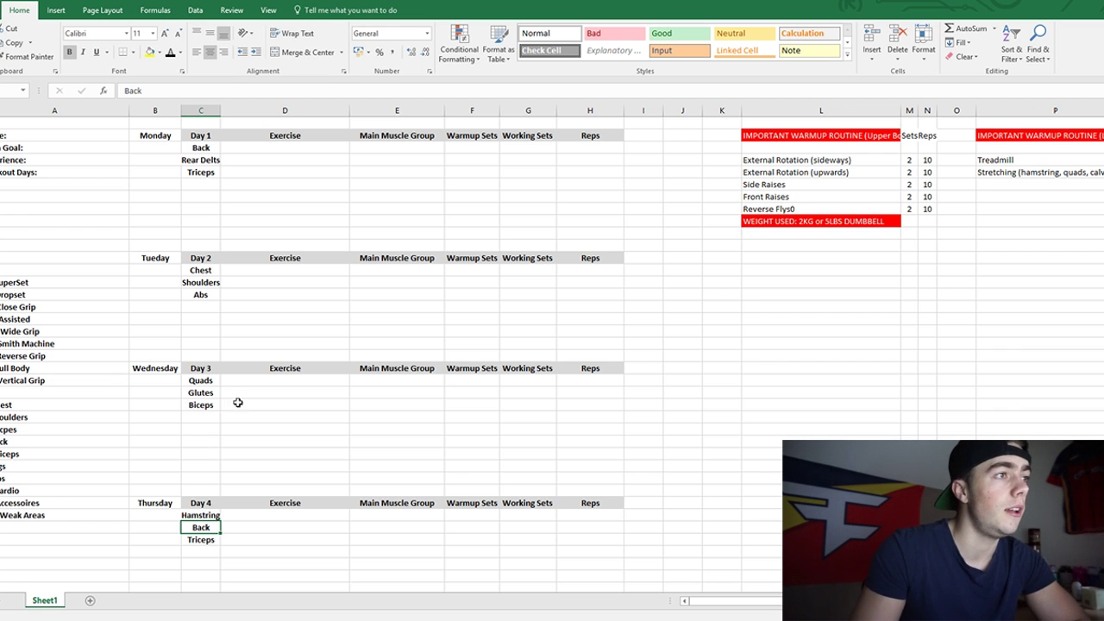
pyautogui.scroll(-2, 221, 342)
pyautogui.click(200, 307)
pyautogui.click(205, 319)
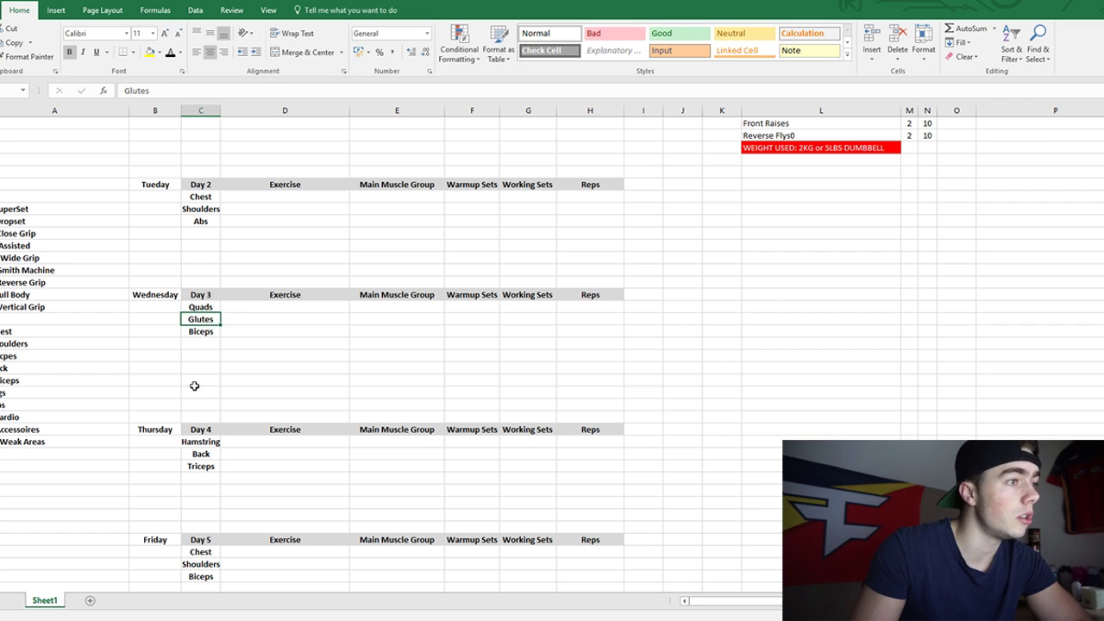
pyautogui.click(207, 444)
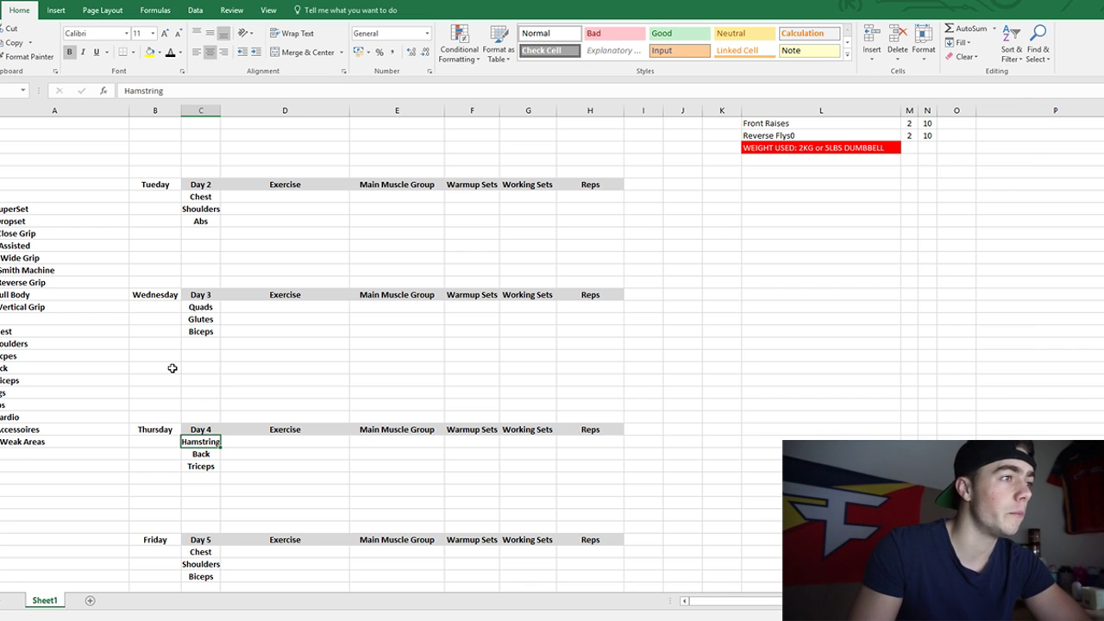
# Add Calfs below Biceps in the Day 3 list.
pyautogui.click(201, 345)
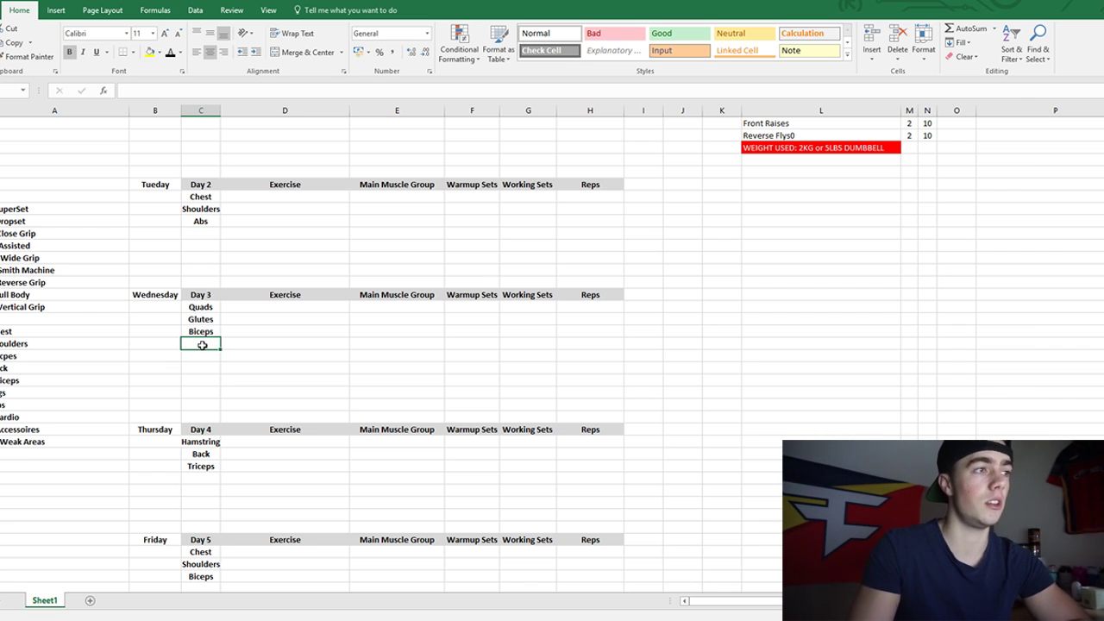
pyautogui.write('Calfs')
pyautogui.press('Return')
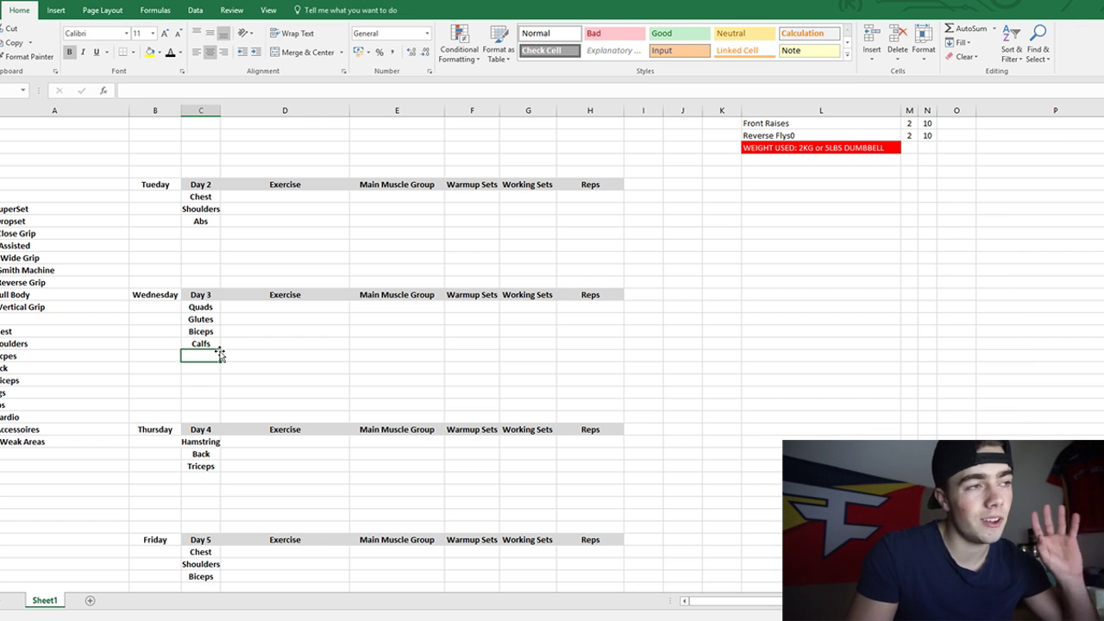
pyautogui.click(211, 344)
pyautogui.moveTo(207, 307); pyautogui.dragTo(207, 343)
pyautogui.click(207, 343)
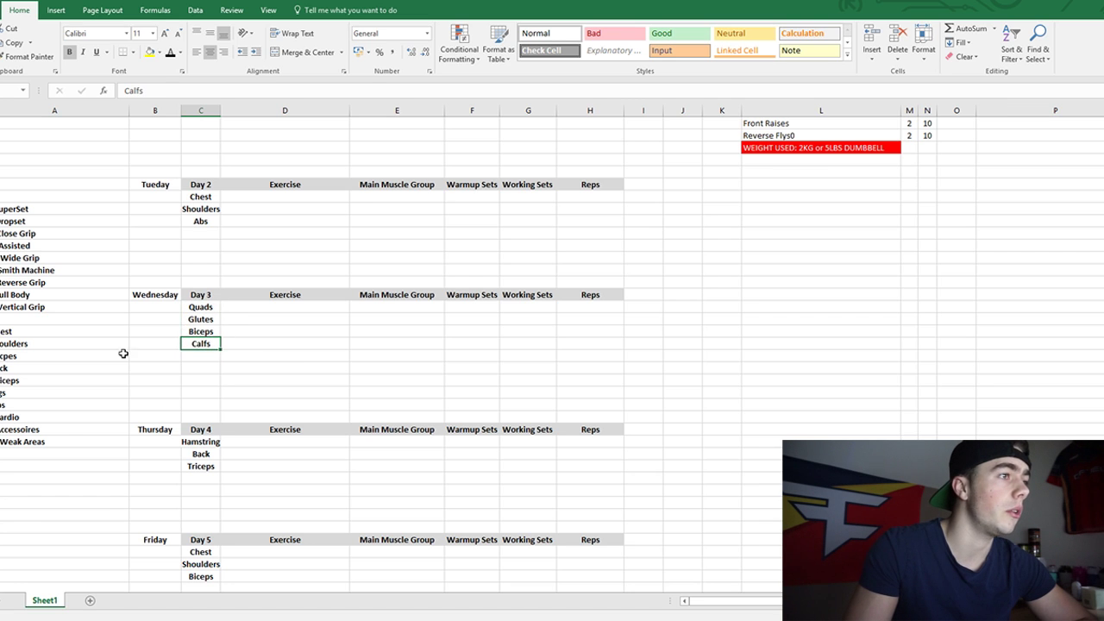
# Enter Saturday in the weekday column below the Friday block, leaving one empty row under the Day 5 list.
pyautogui.scroll(-2, 195, 319)
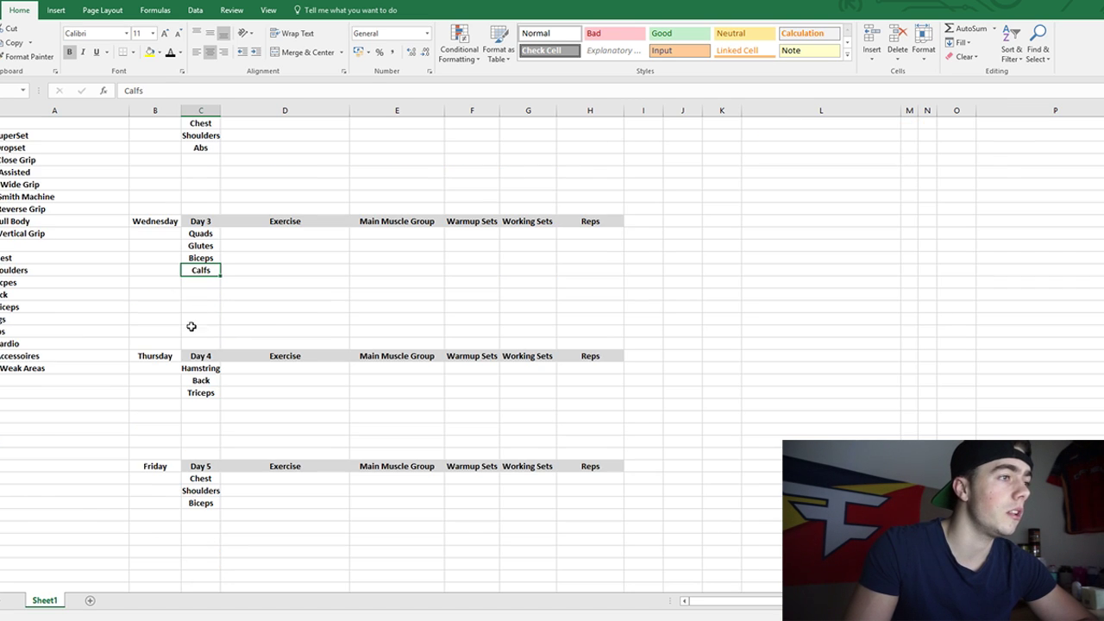
pyautogui.click(200, 369)
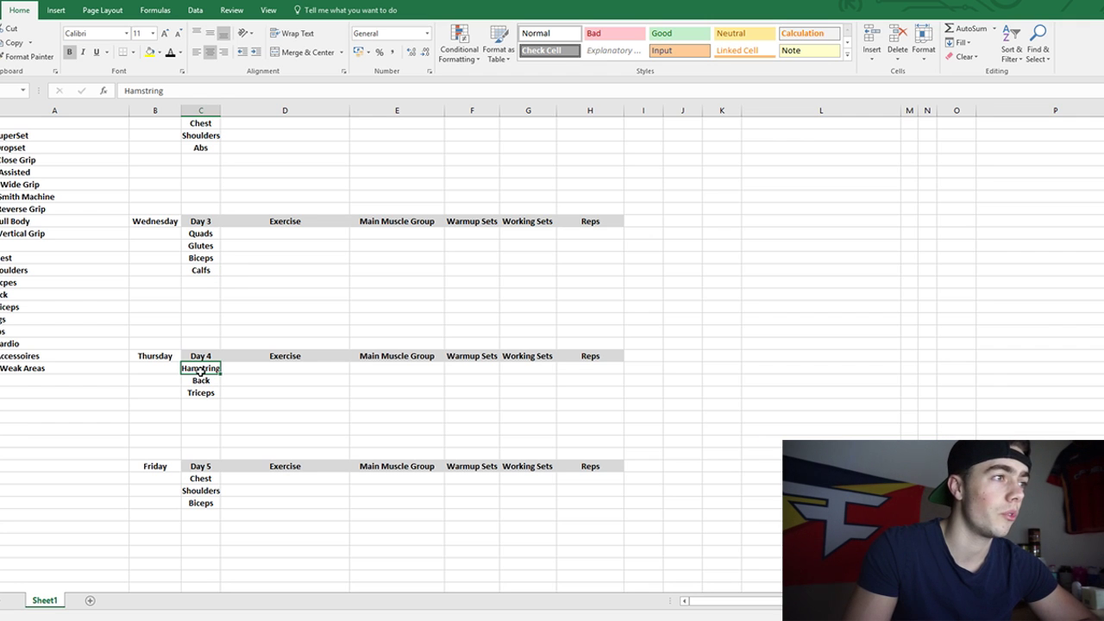
pyautogui.scroll(-2, 200, 379)
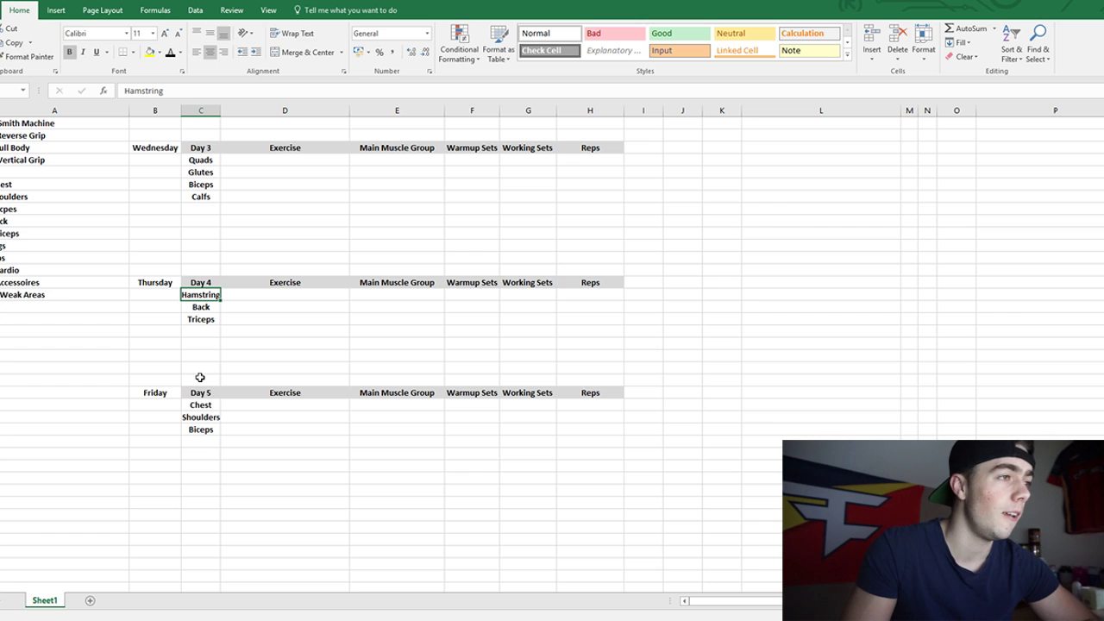
pyautogui.click(157, 453)
pyautogui.write('Sa')
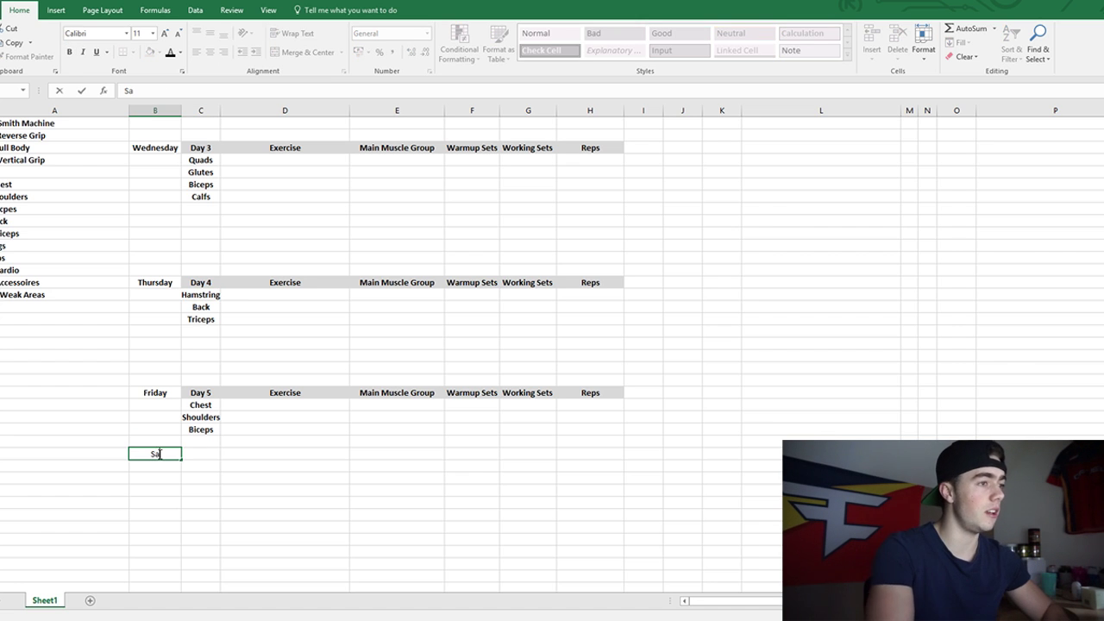
pyautogui.write('turday')
pyautogui.press('Return')
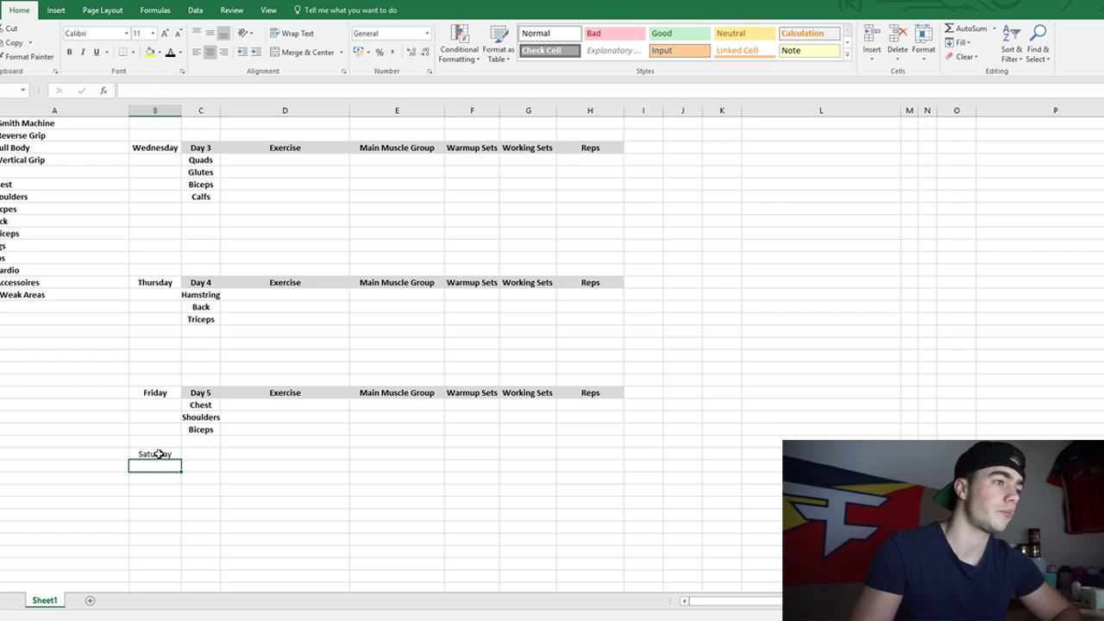
# Copy the Day 5 header row beside the Saturday label and rename the copied day as Day 6.
pyautogui.click(187, 453)
pyautogui.moveTo(199, 394); pyautogui.dragTo(595, 391)
pyautogui.hotkey('ctrl', 'c')
pyautogui.click(206, 454)
pyautogui.hotkey('ctrl', 'v')
pyautogui.doubleClick(214, 453)
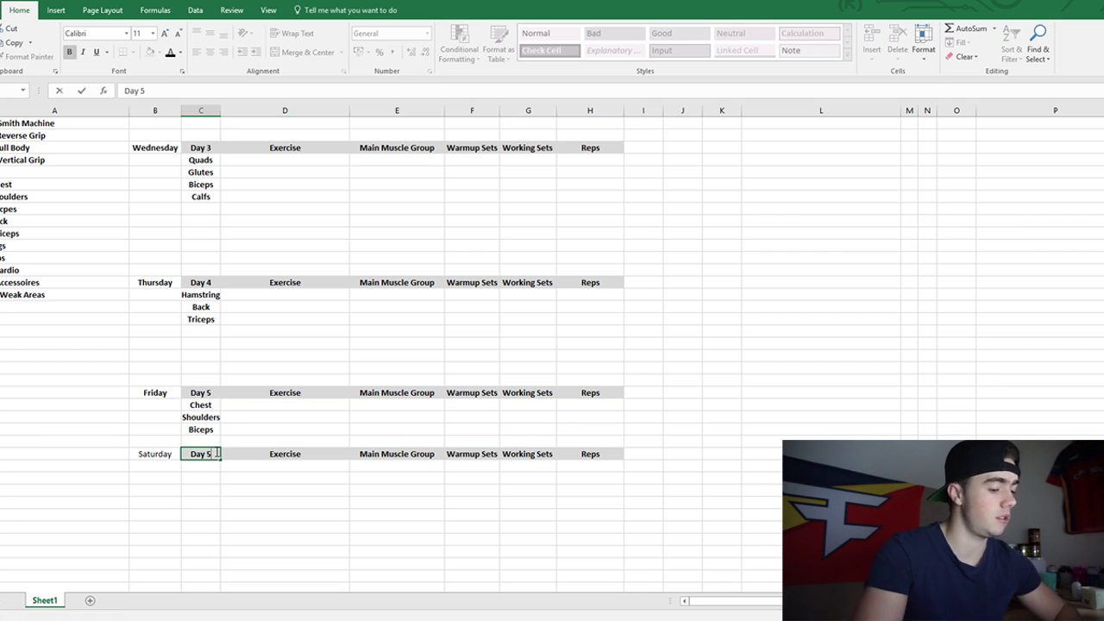
pyautogui.press('BackSpace')
pyautogui.write('6')
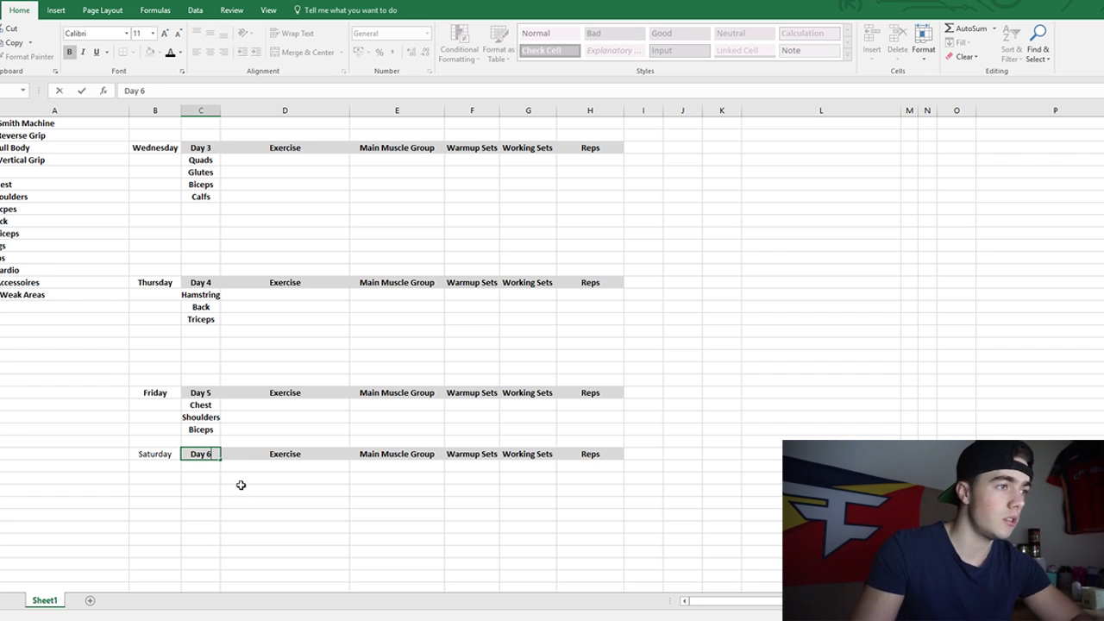
# Replace the Exercise heading in the Day 6 row with REST.
pyautogui.click(282, 456)
pyautogui.doubleClick(276, 452)
pyautogui.doubleClick(276, 452)
pyautogui.write('REST')
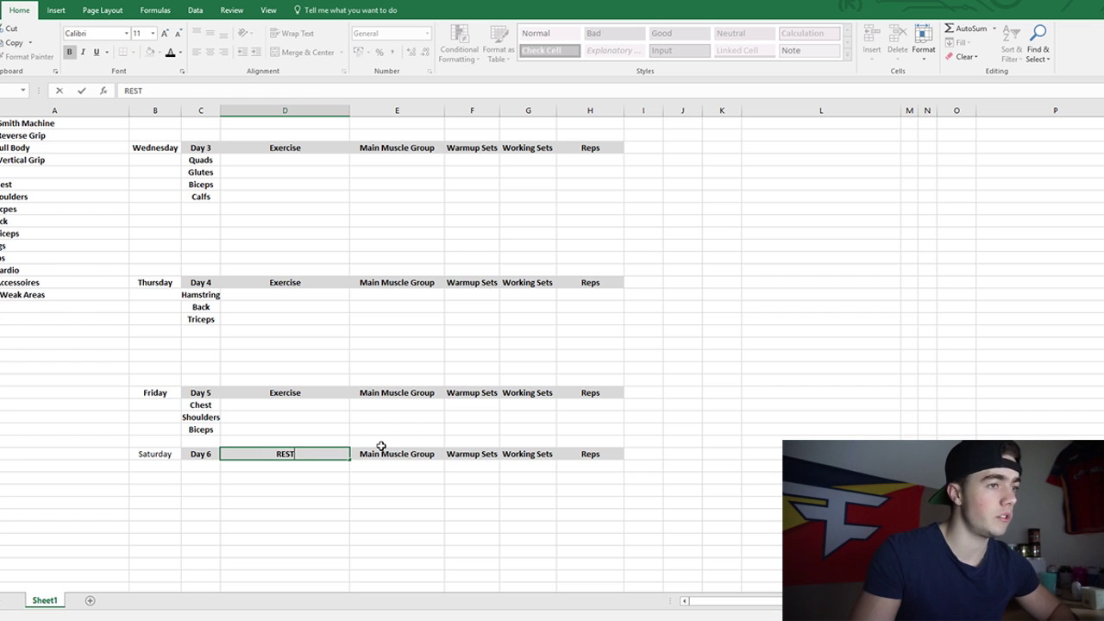
pyautogui.press('Return')
# Copy REST over the Main Muscle Group, Warmup Sets, Working Sets and Reps headings in the Day 6 row.
pyautogui.click(285, 457)
pyautogui.hotkey('ctrl', 'c')
pyautogui.click(369, 455)
pyautogui.hotkey('ctrl', 'v')
pyautogui.click(479, 455)
pyautogui.hotkey('ctrl', 'v')
pyautogui.click(525, 455)
pyautogui.hotkey('ctrl', 'v')
pyautogui.click(590, 454)
pyautogui.hotkey('ctrl', 'v')
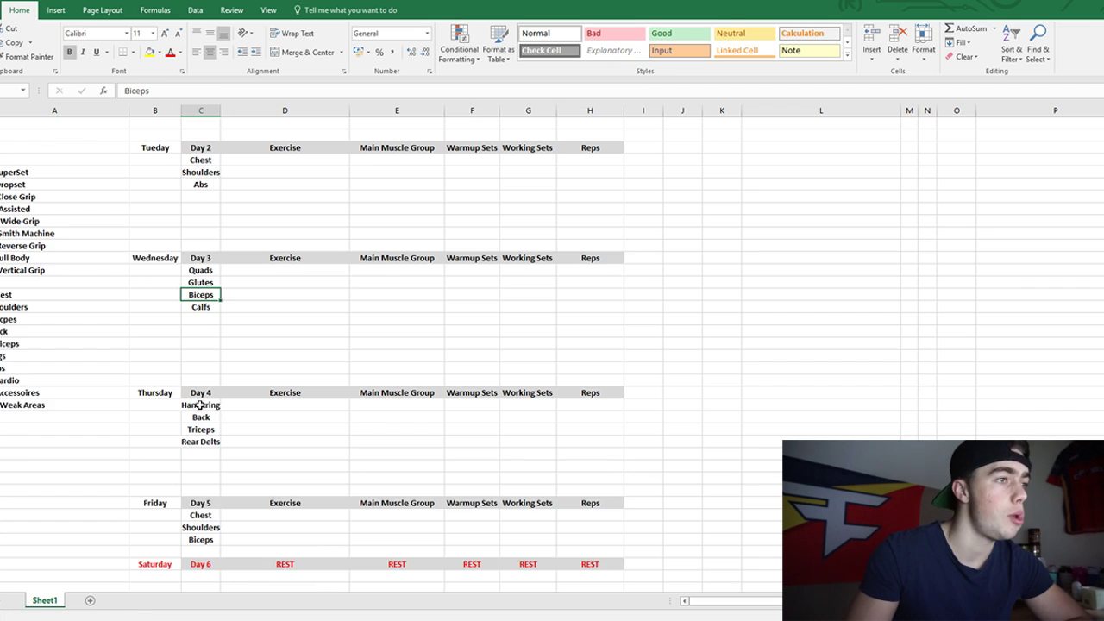
# Review where Biceps falls in Days 3 and 5 and how it fits with the neighbouring training days.
pyautogui.click(199, 541)
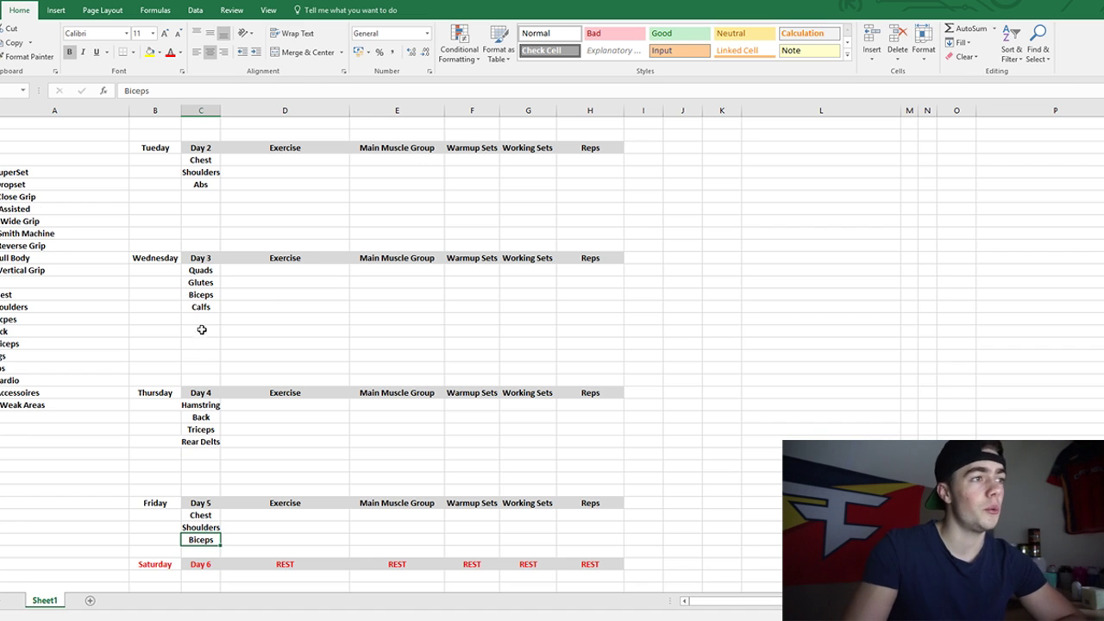
pyautogui.click(200, 294)
pyautogui.click(200, 404)
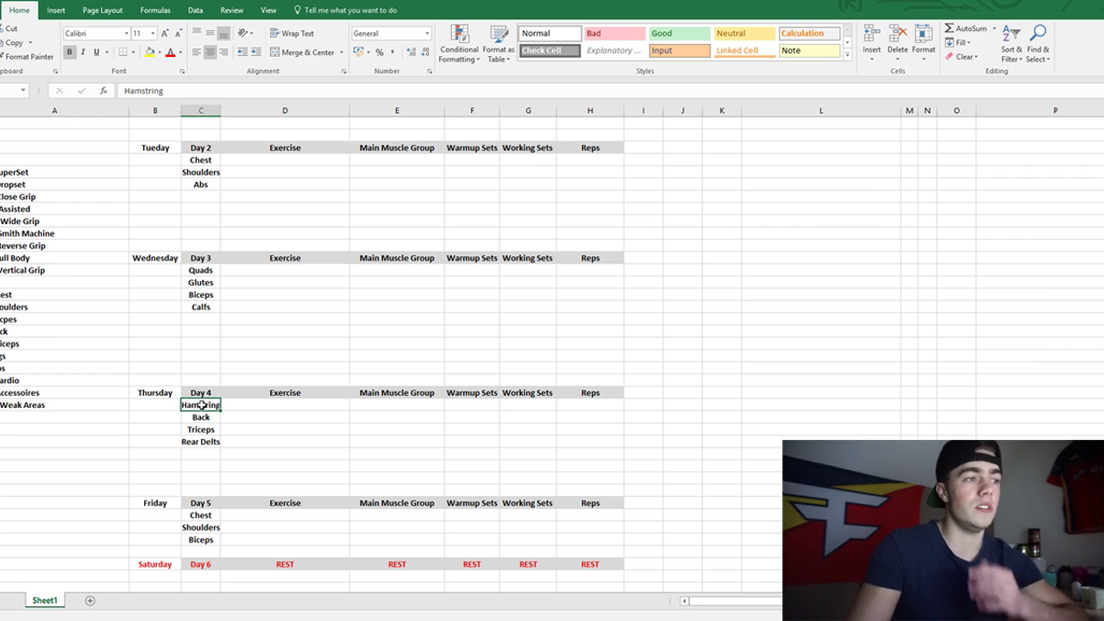
pyautogui.scroll(3, 197, 389)
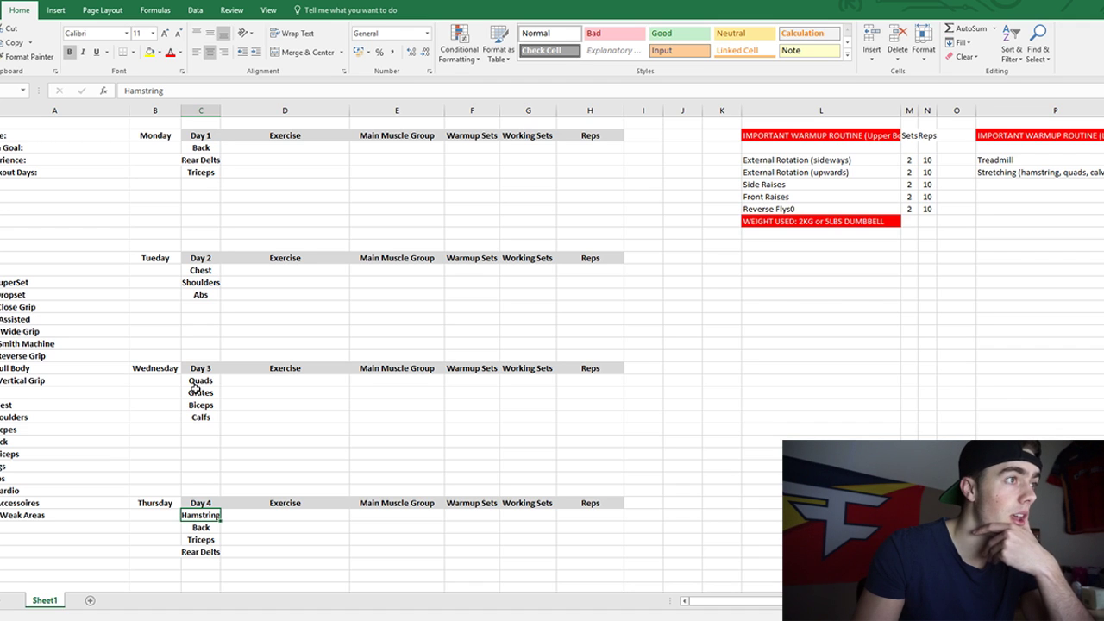
pyautogui.click(200, 405)
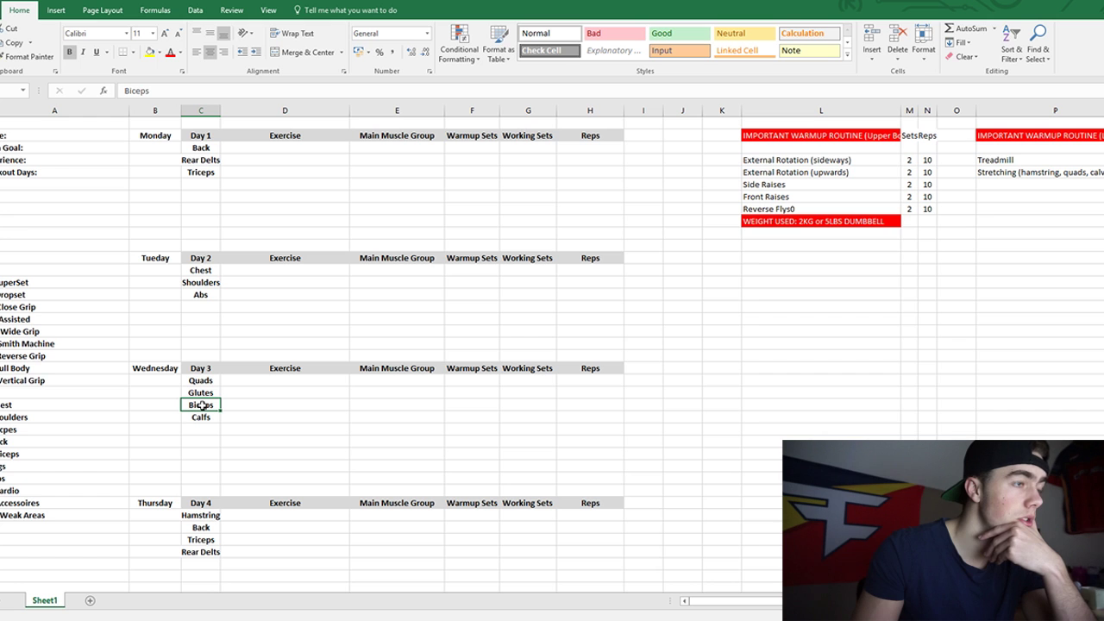
pyautogui.click(201, 306)
pyautogui.scroll(-4, 202, 308)
pyautogui.scroll(4, 202, 310)
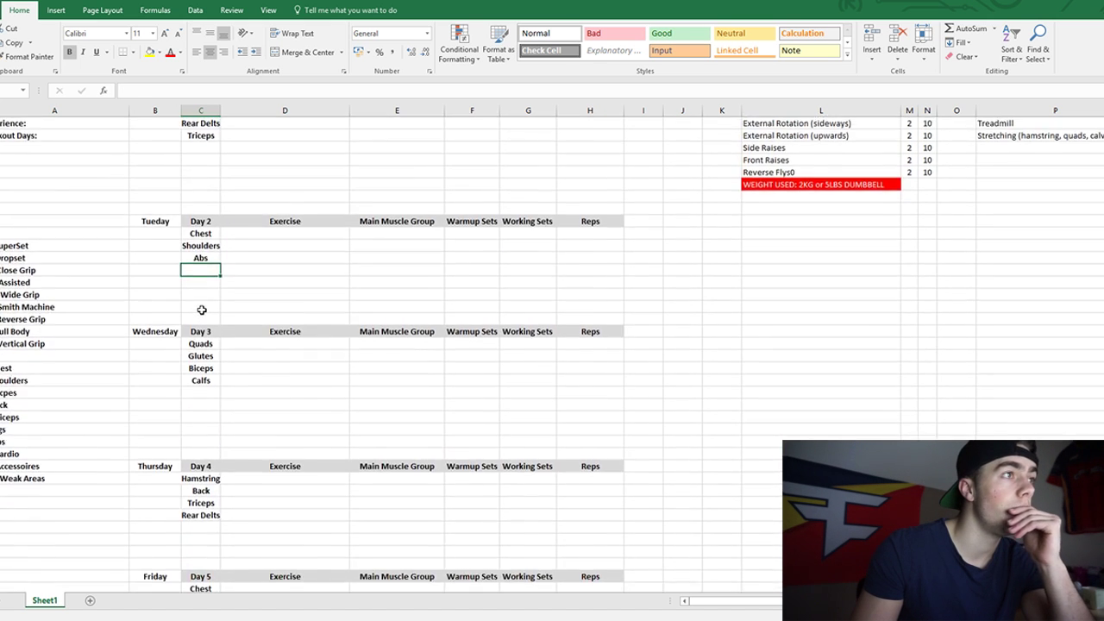
pyautogui.scroll(-3, 201, 308)
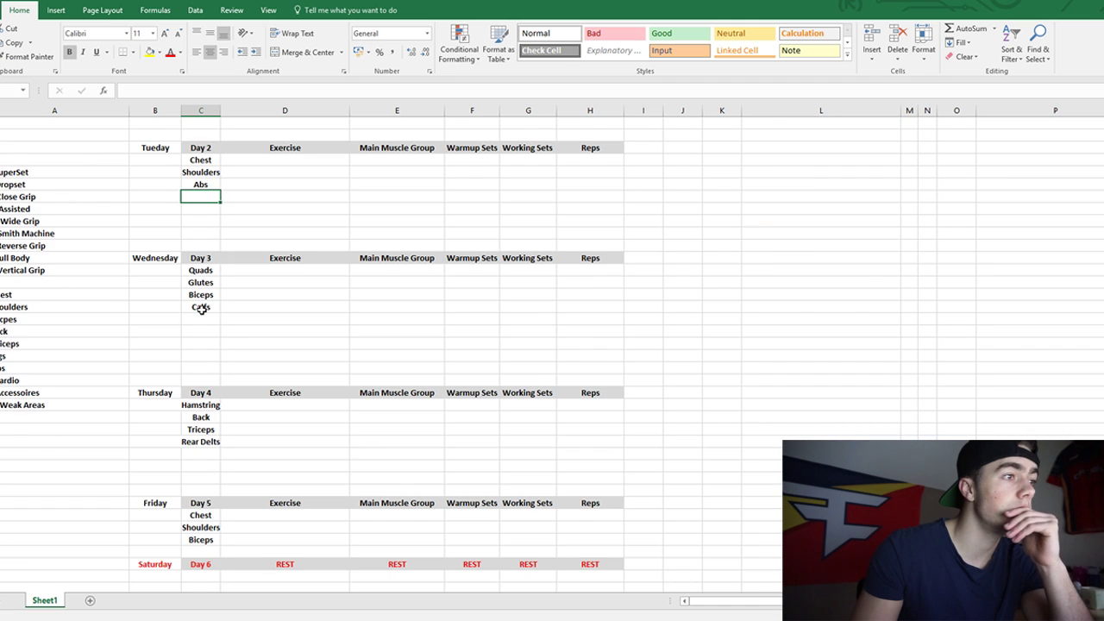
# Move Biceps from the Day 3 list to the empty cell below Abs in the Day 2 list.
pyautogui.click(200, 283)
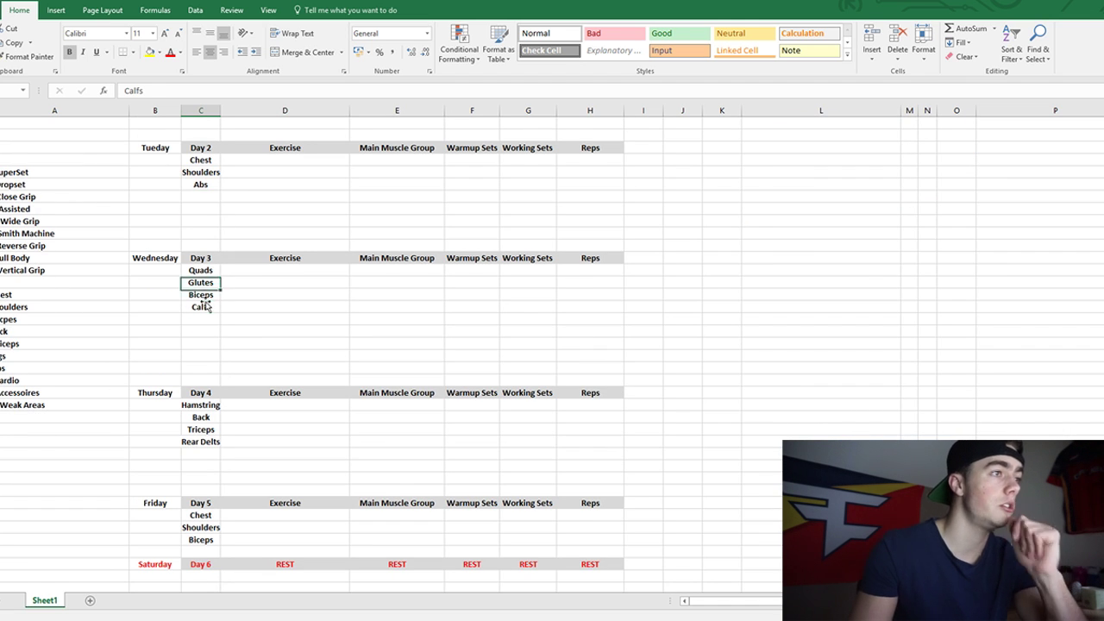
pyautogui.click(204, 295)
pyautogui.moveTo(206, 295); pyautogui.dragTo(191, 194)
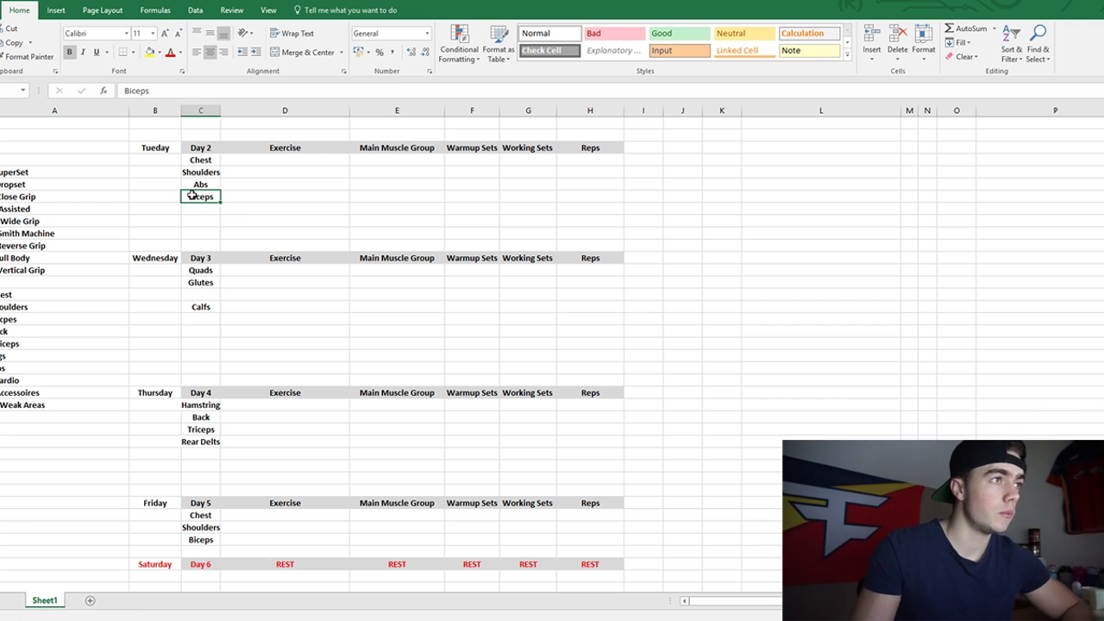
# Move Calfs up one cell in the Day 3 list so it sits directly below Glutes.
pyautogui.click(211, 306)
pyautogui.moveTo(211, 307); pyautogui.dragTo(205, 295)
pyautogui.click(199, 312)
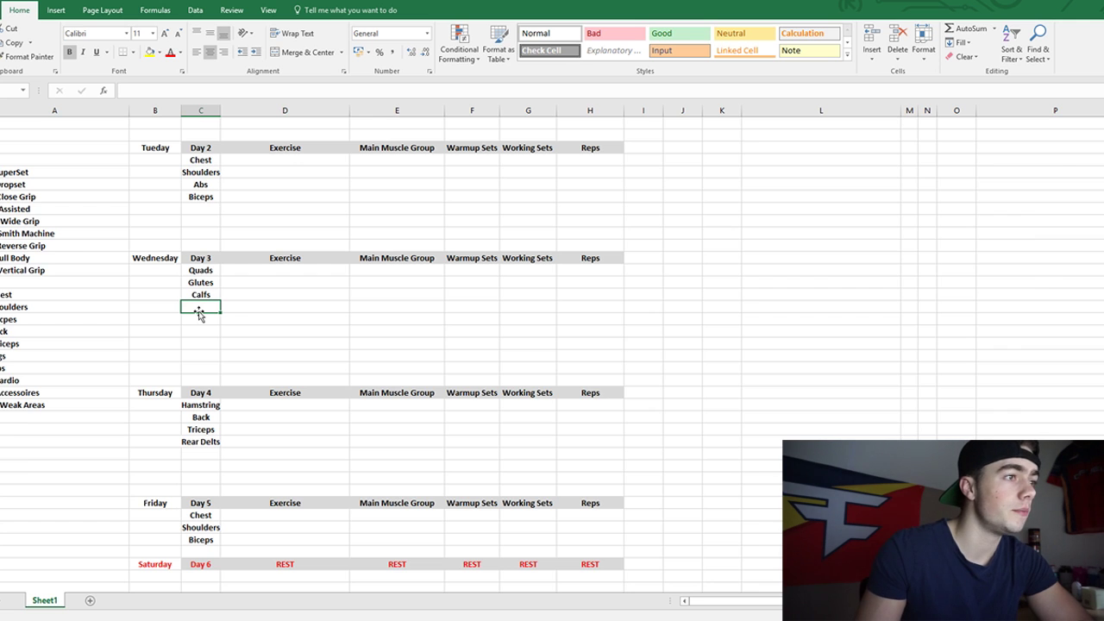
pyautogui.click(200, 171)
pyautogui.scroll(-1, 205, 284)
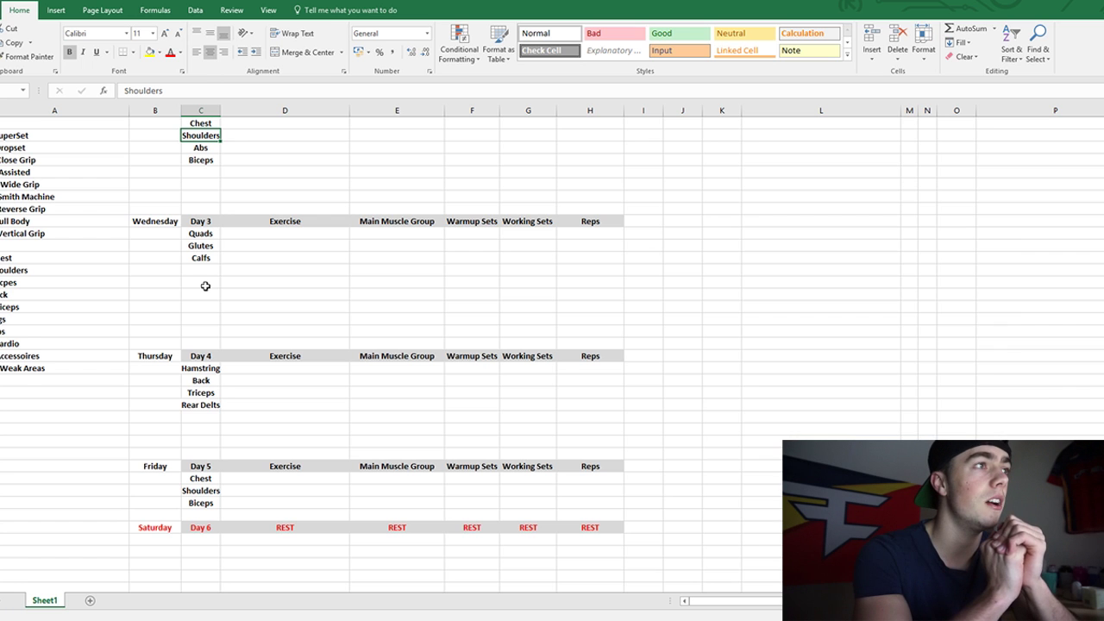
# Remove Abs from the Day 2 list and move Biceps up so it sits directly below Shoulders.
pyautogui.scroll(1, 205, 286)
pyautogui.click(199, 184)
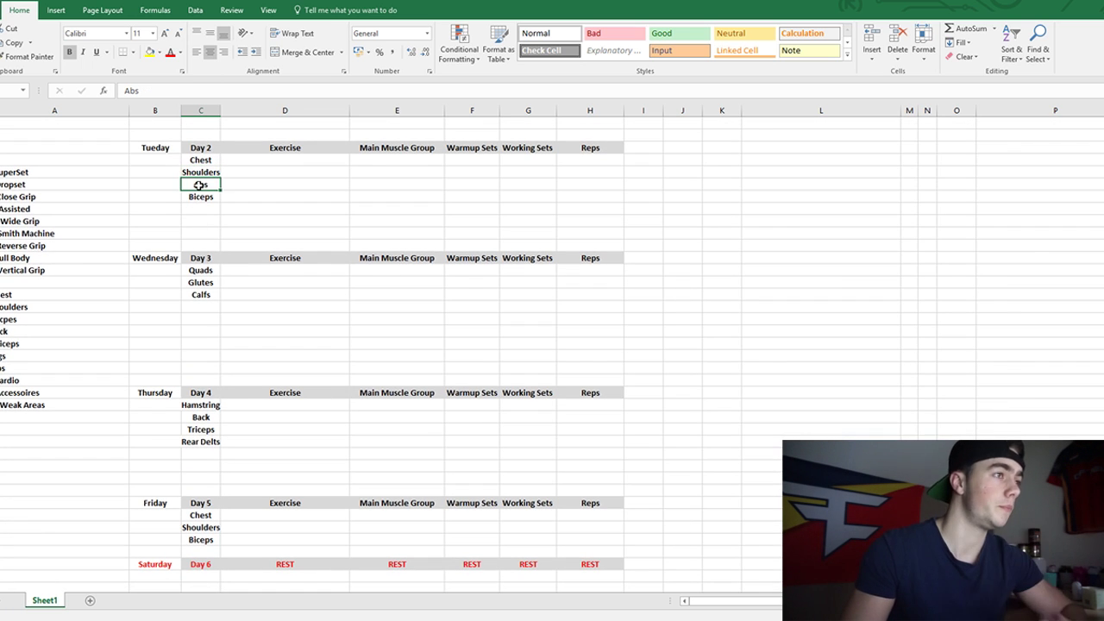
pyautogui.click(154, 183)
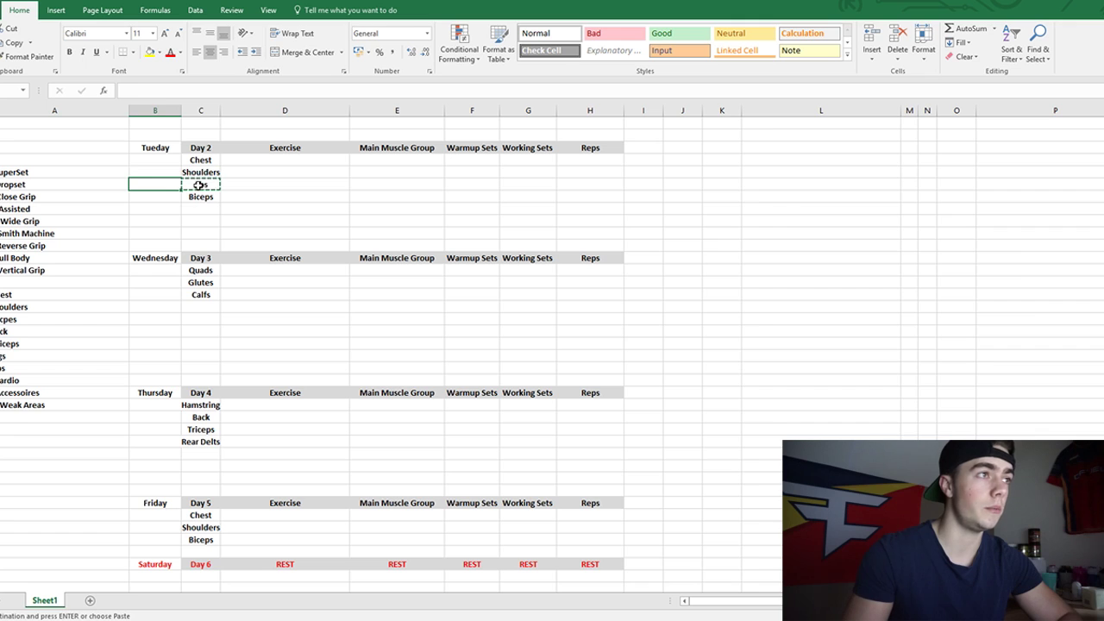
pyautogui.click(201, 183)
pyautogui.press('Delete')
pyautogui.click(199, 195)
pyautogui.moveTo(200, 196); pyautogui.dragTo(204, 184)
pyautogui.click(199, 199)
# Enter Abs in the Day 2 list, leaving one empty cell below Biceps.
pyautogui.click(194, 209)
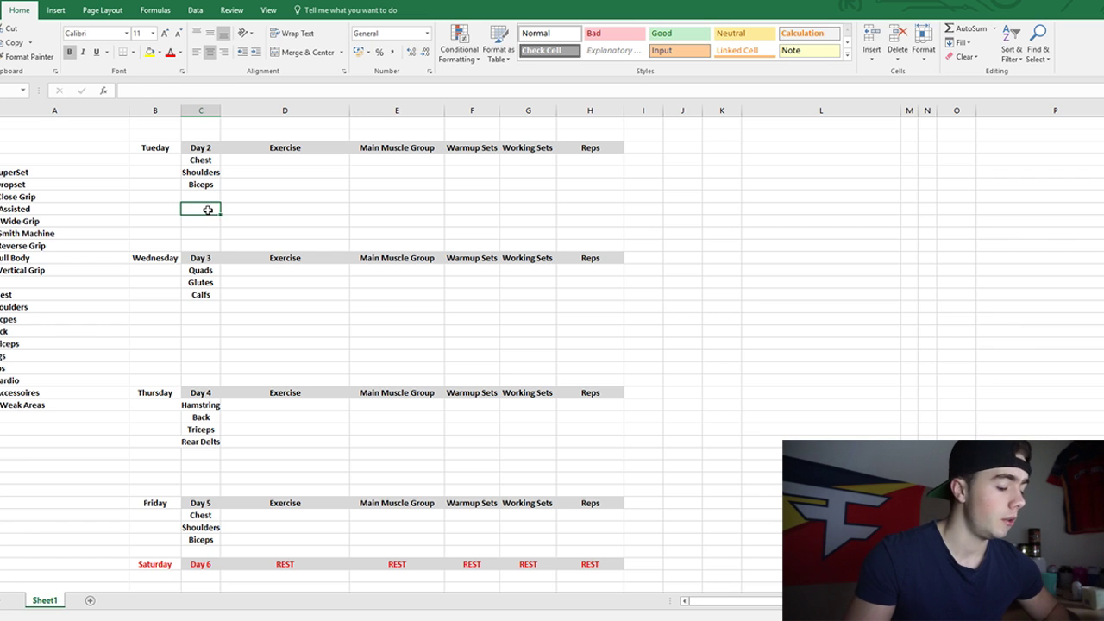
pyautogui.write('Abs')
pyautogui.click(222, 221)
# Enter Abs in the Day 4 list, leaving one empty cell below Rear Delts.
pyautogui.scroll(3, 207, 215)
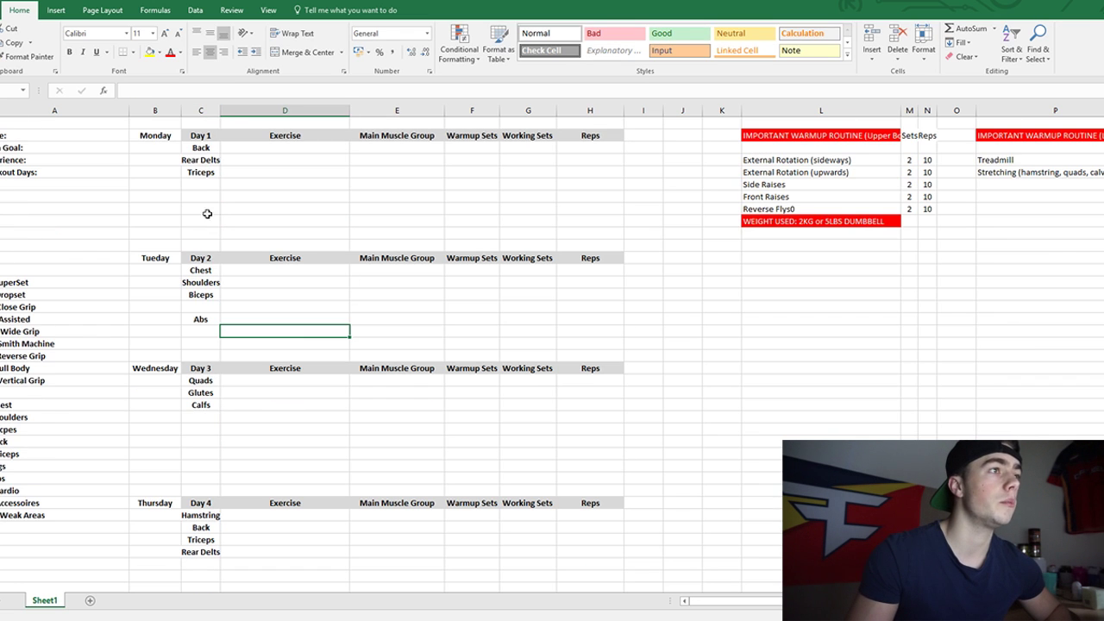
pyautogui.scroll(-5, 197, 313)
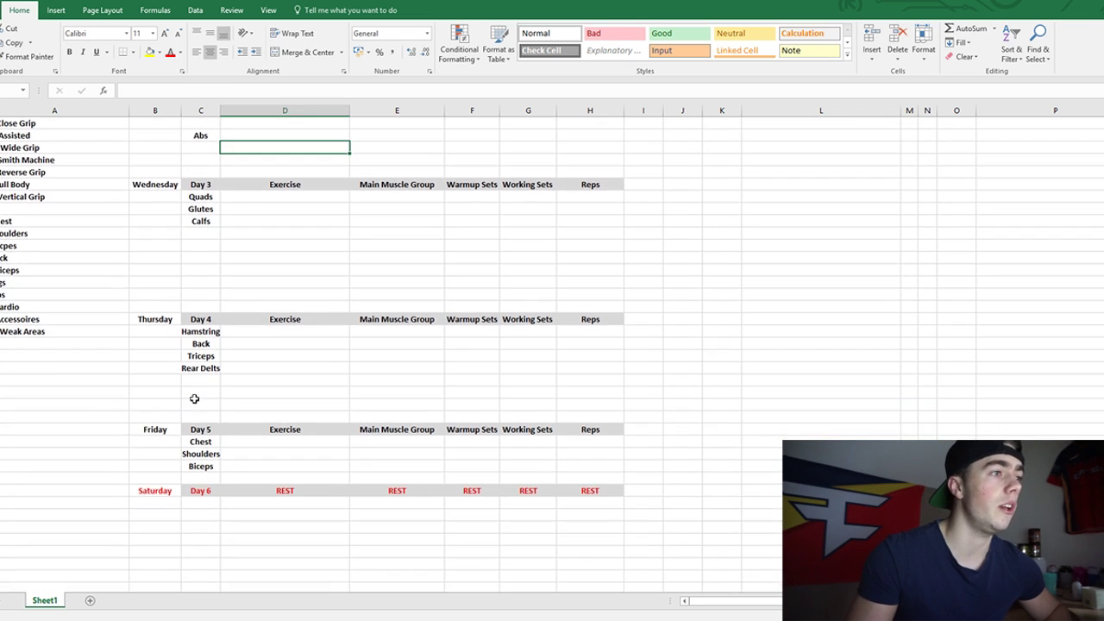
pyautogui.click(194, 396)
pyautogui.write('Abs')
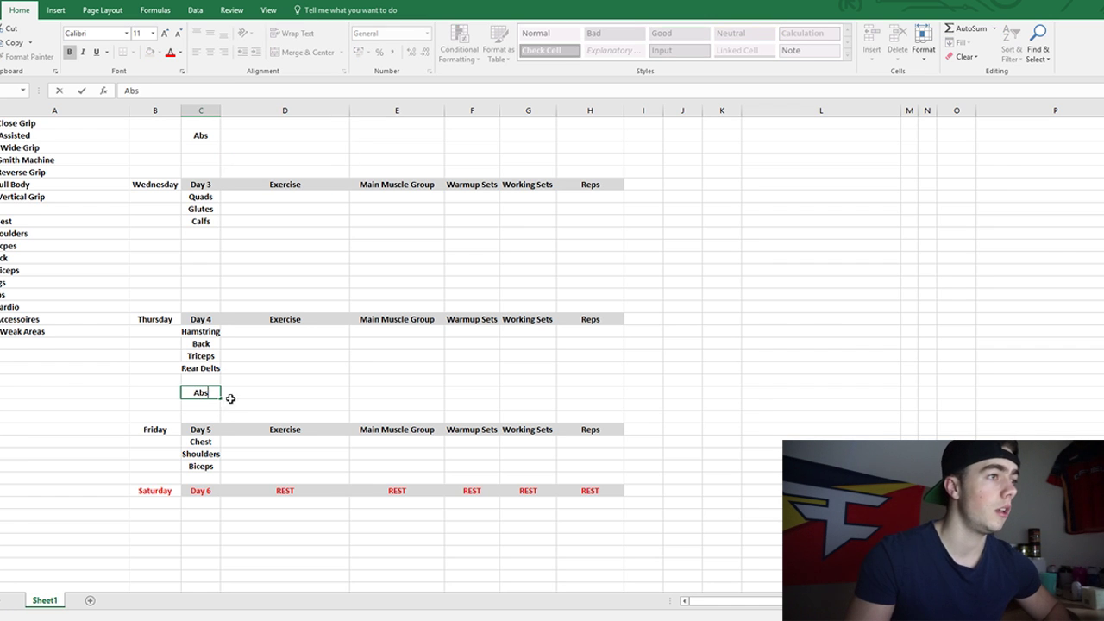
pyautogui.click(231, 400)
pyautogui.click(201, 394)
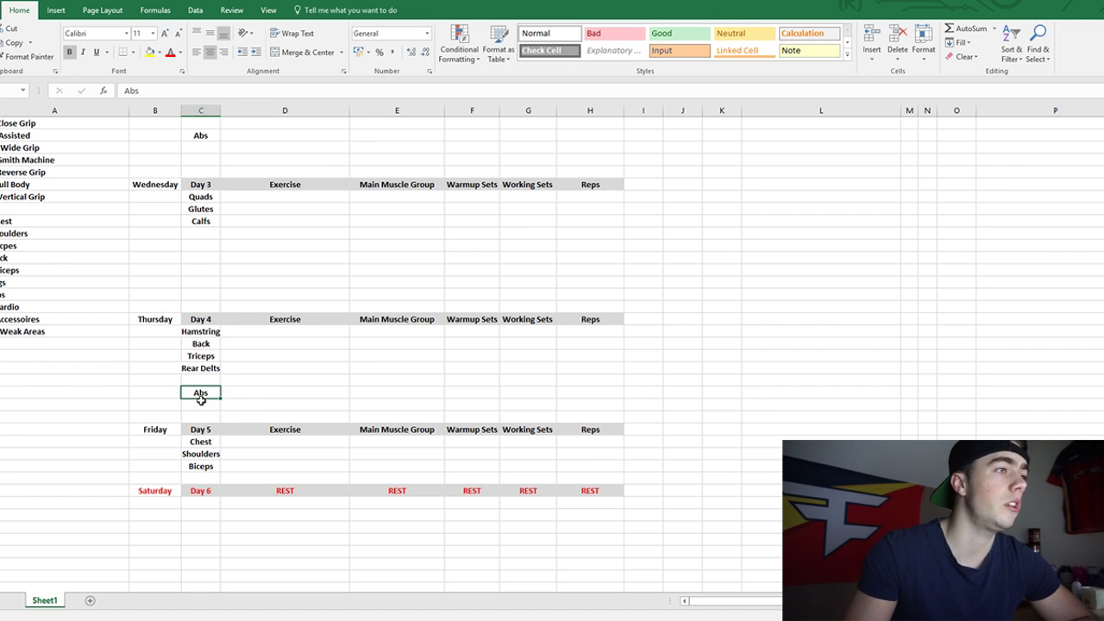
# Review the muscle group split across all training days, including where Abs is placed in the week.
pyautogui.scroll(3, 201, 397)
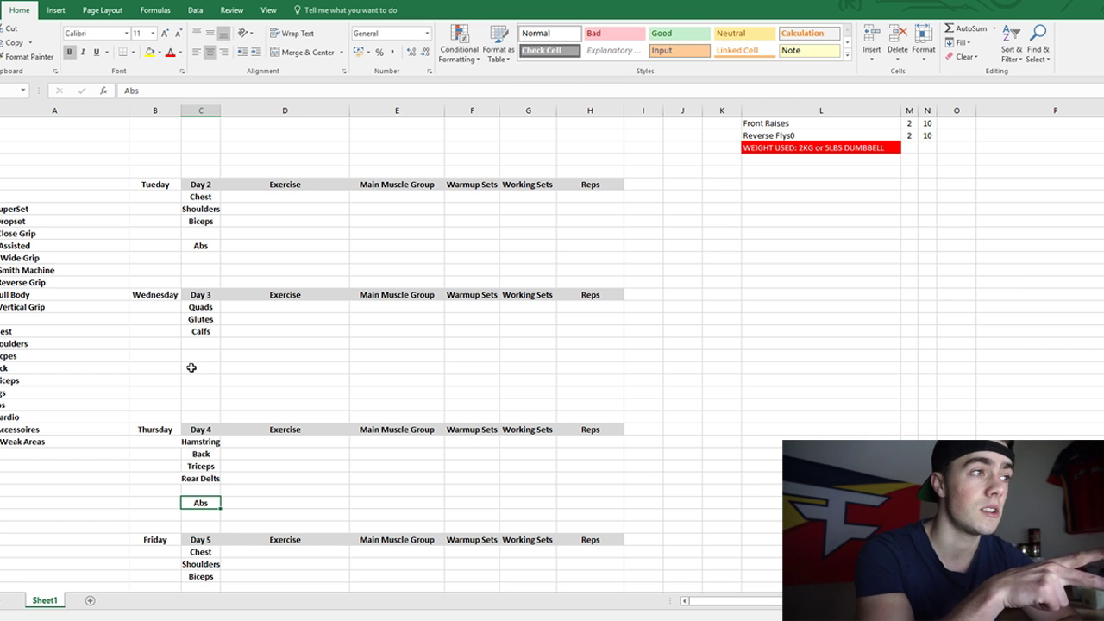
pyautogui.scroll(-2, 192, 368)
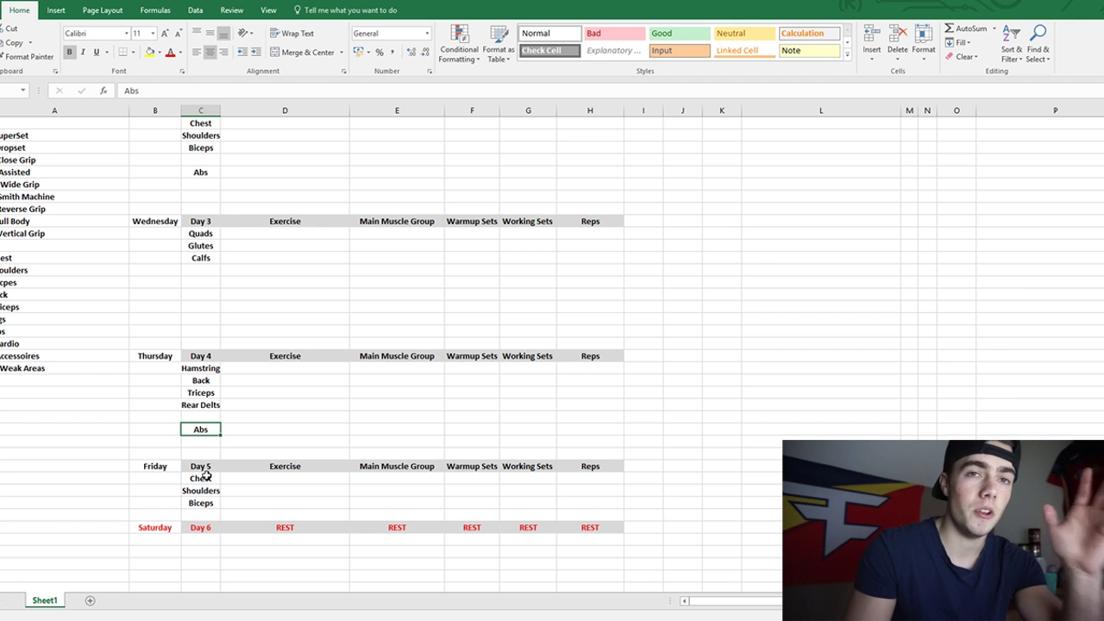
pyautogui.scroll(4, 207, 475)
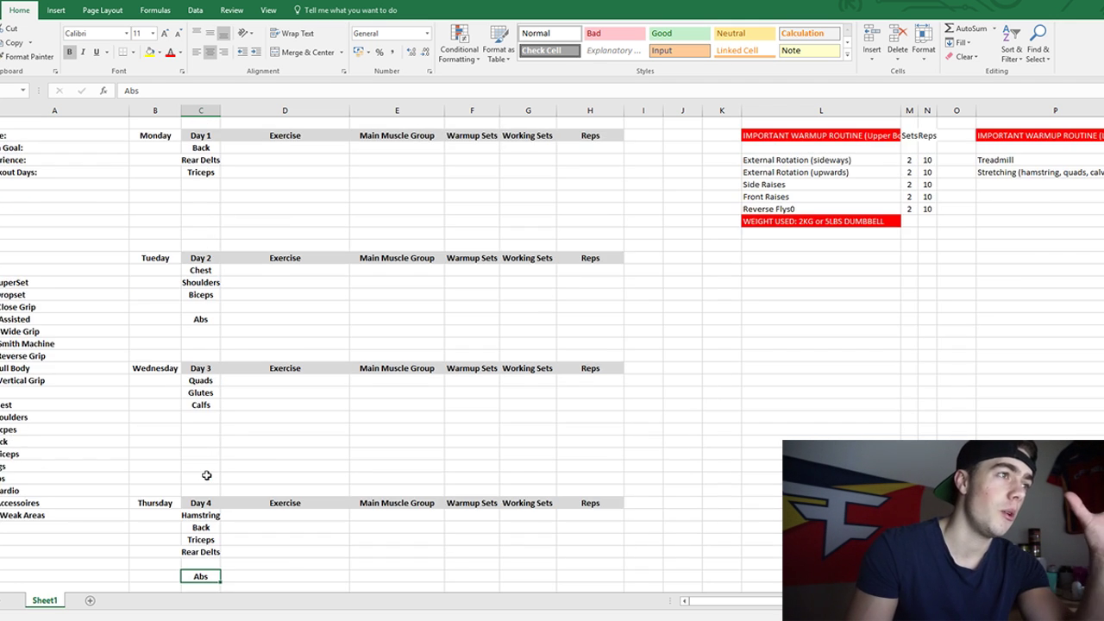
pyautogui.scroll(-3, 234, 288)
pyautogui.scroll(3, 234, 288)
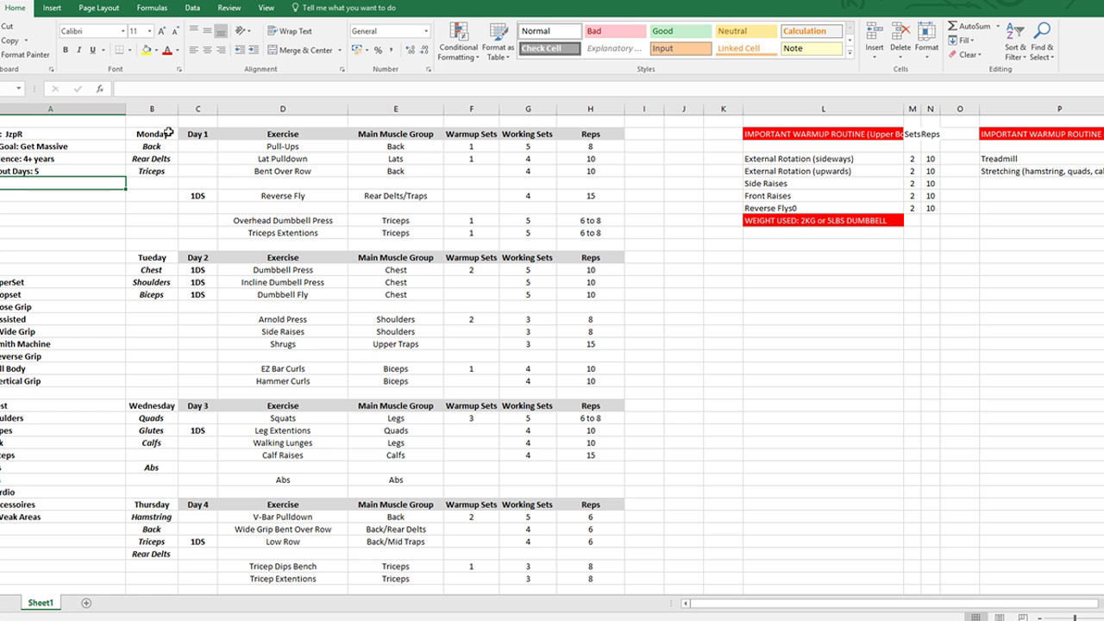
pyautogui.scroll(-1, 159, 345)
pyautogui.click(151, 432)
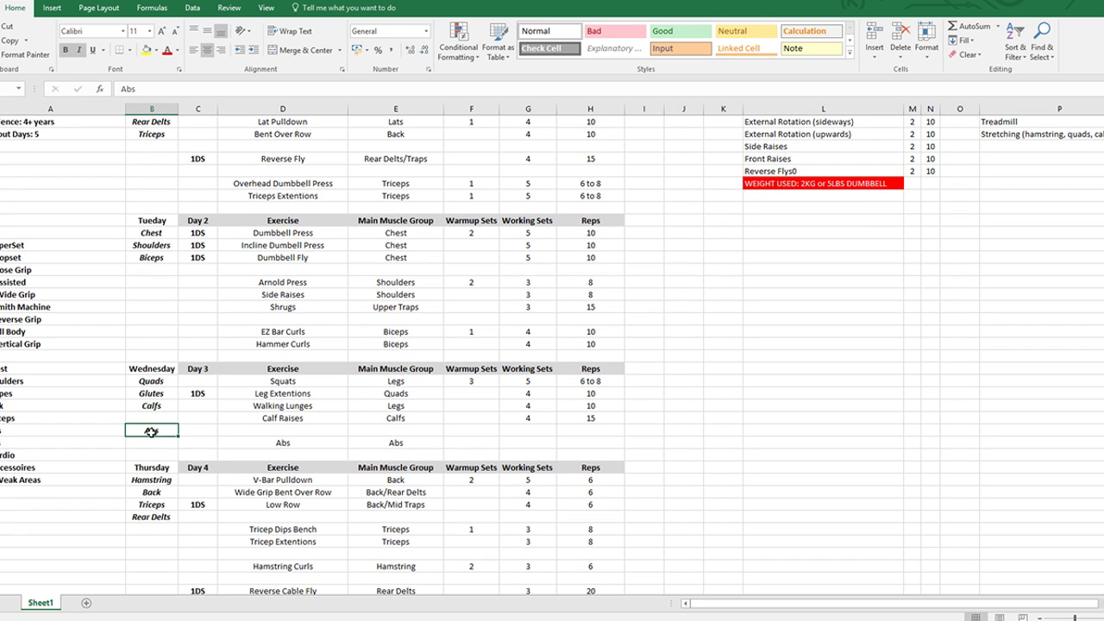
pyautogui.click(158, 282)
pyautogui.click(153, 418)
pyautogui.scroll(-1, 152, 417)
pyautogui.scroll(-7, 154, 418)
pyautogui.scroll(8, 156, 419)
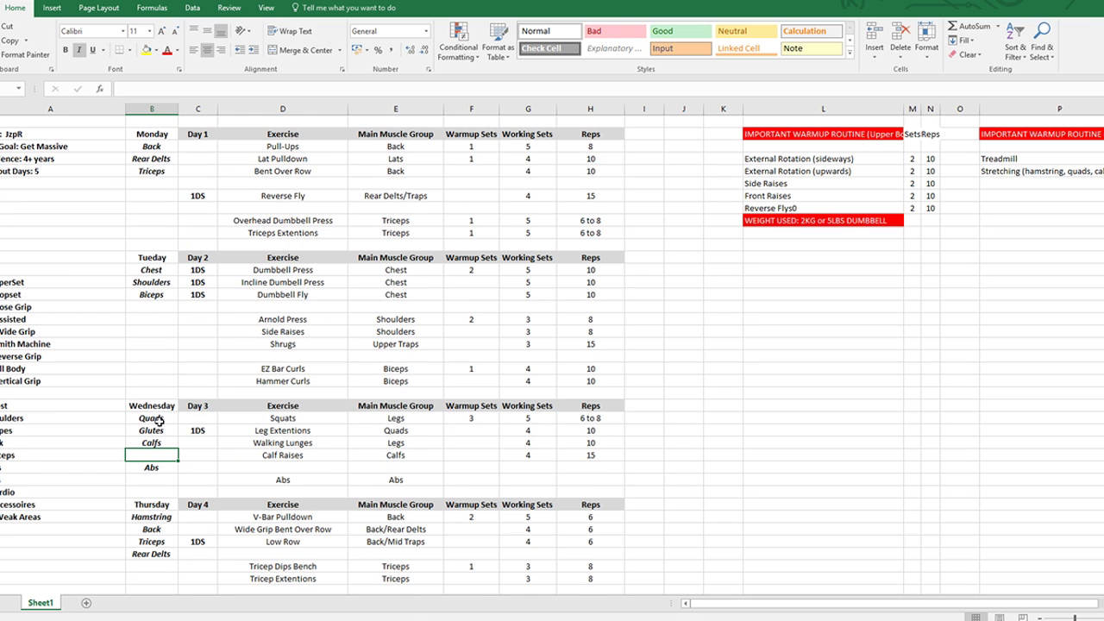
# Examine Monday's muscle groups and the first back exercises listed for Day 1.
pyautogui.moveTo(149, 134)
pyautogui.mouseDown()
pyautogui.moveTo(581, 152)
pyautogui.moveTo(143, 136)
pyautogui.mouseUp()
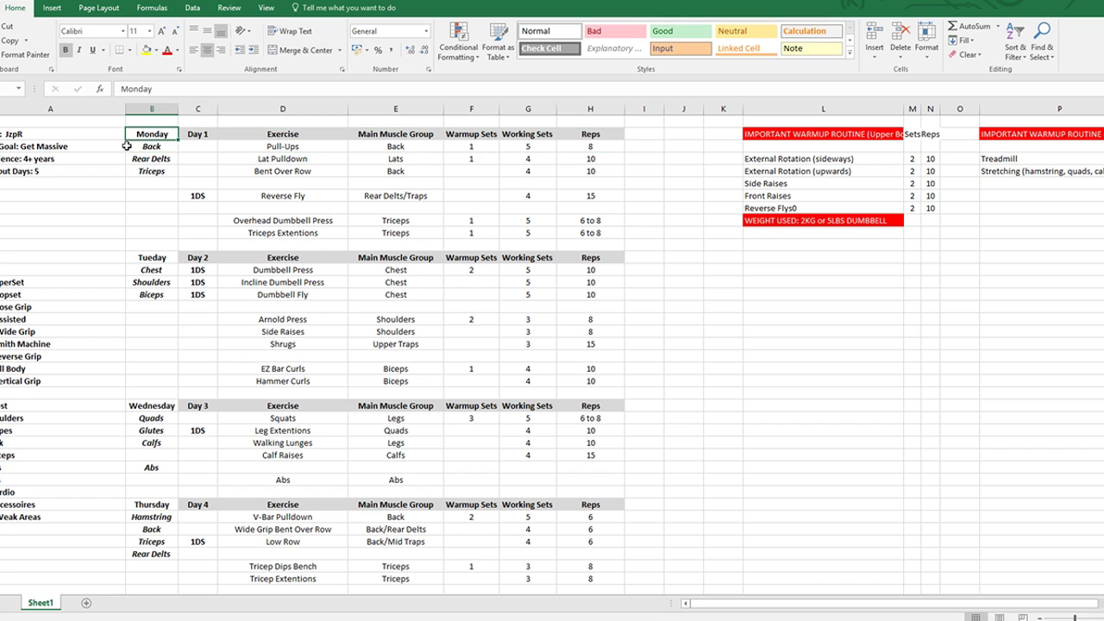
pyautogui.click(151, 146)
pyautogui.press('Down')
pyautogui.press('Down')
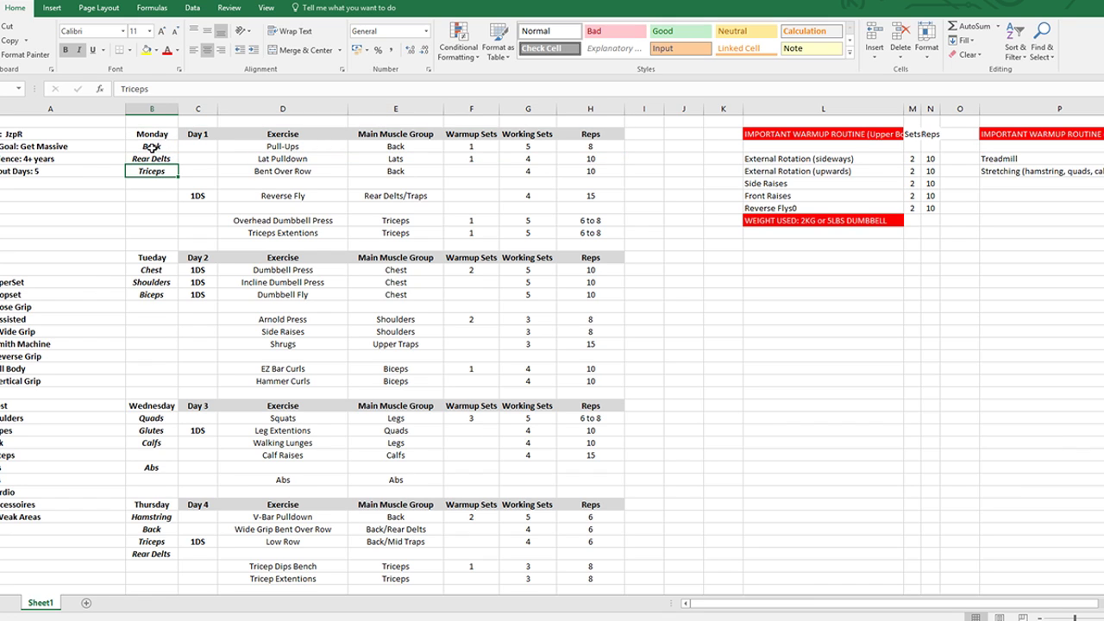
pyautogui.click(283, 146)
pyautogui.press('Down')
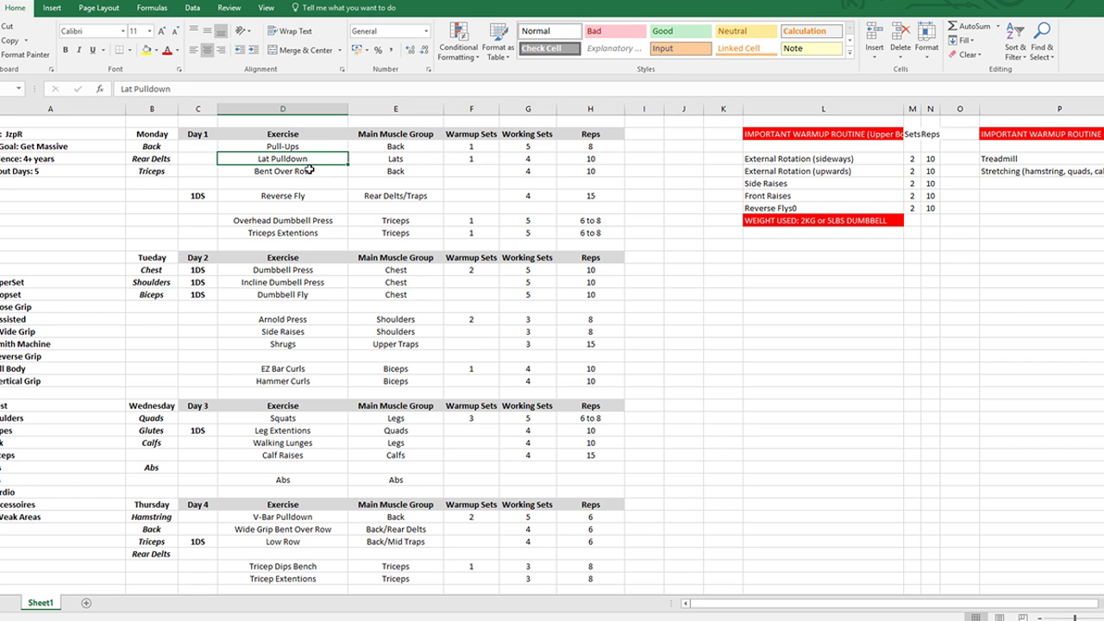
pyautogui.moveTo(277, 145); pyautogui.dragTo(602, 162)
pyautogui.click(635, 174)
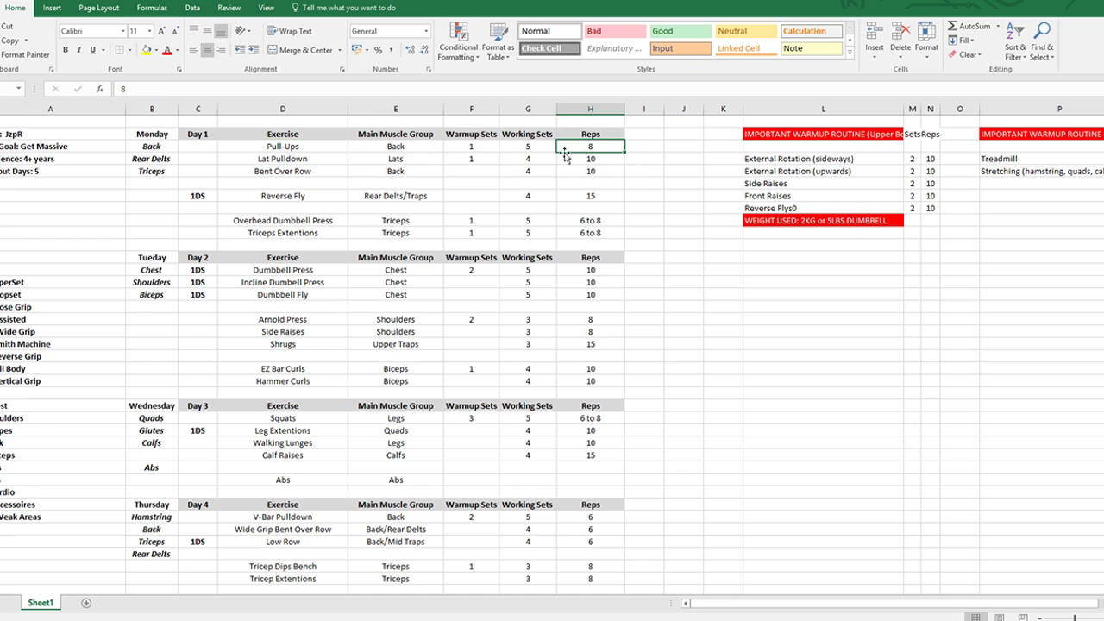
# Examine the warmup sets, working sets and reps of the Day 1 back exercises, starting with Pull-Ups.
pyautogui.moveTo(277, 148); pyautogui.dragTo(594, 145)
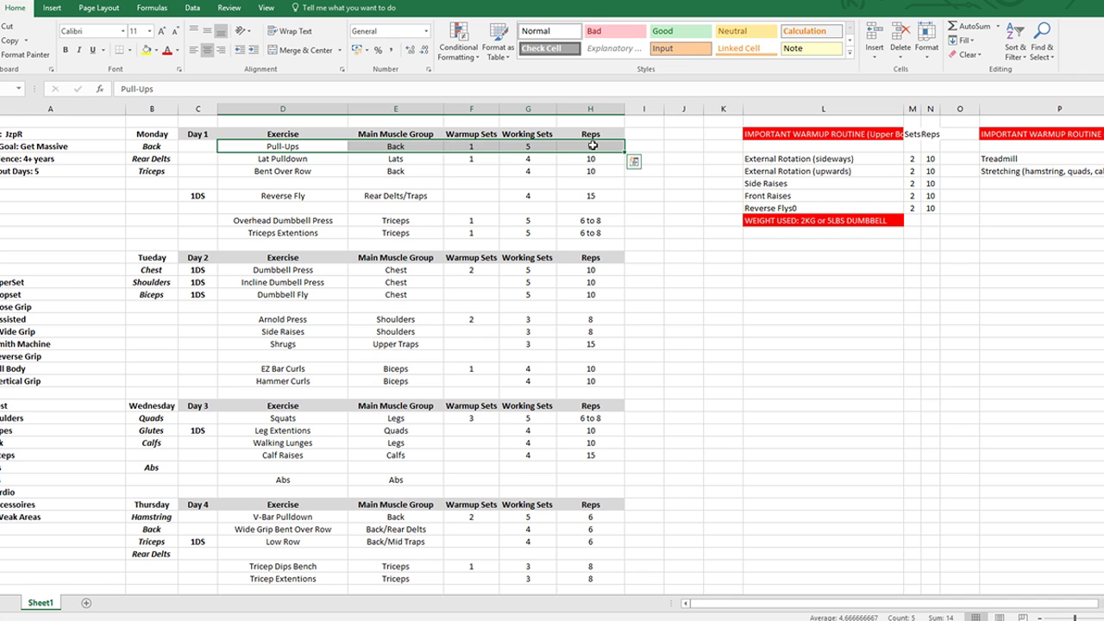
pyautogui.click(593, 145)
pyautogui.click(547, 144)
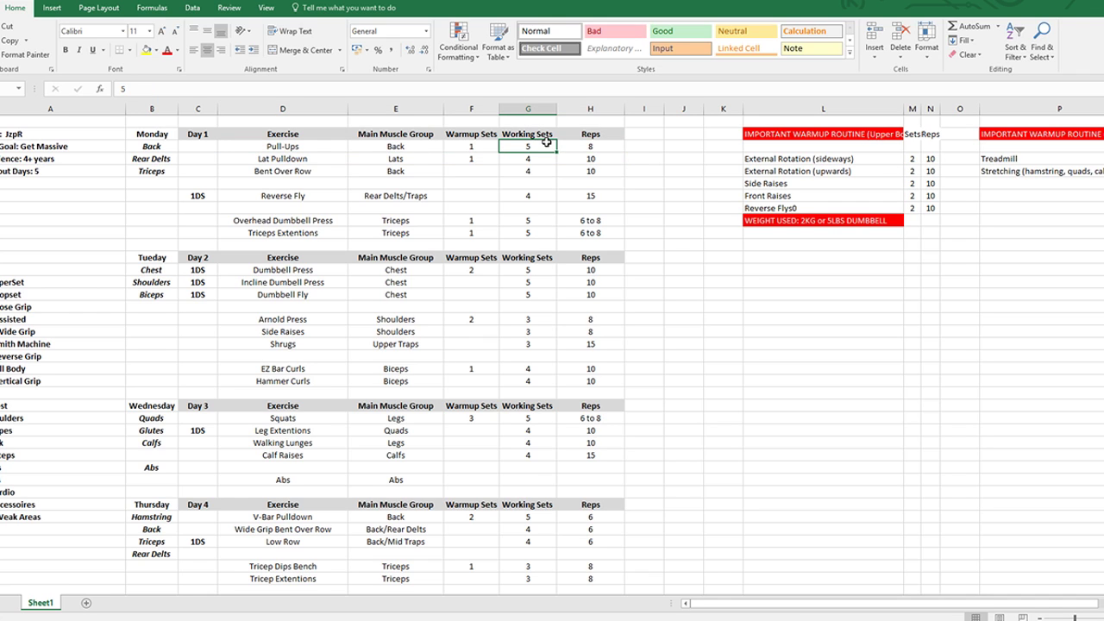
pyautogui.press('Right')
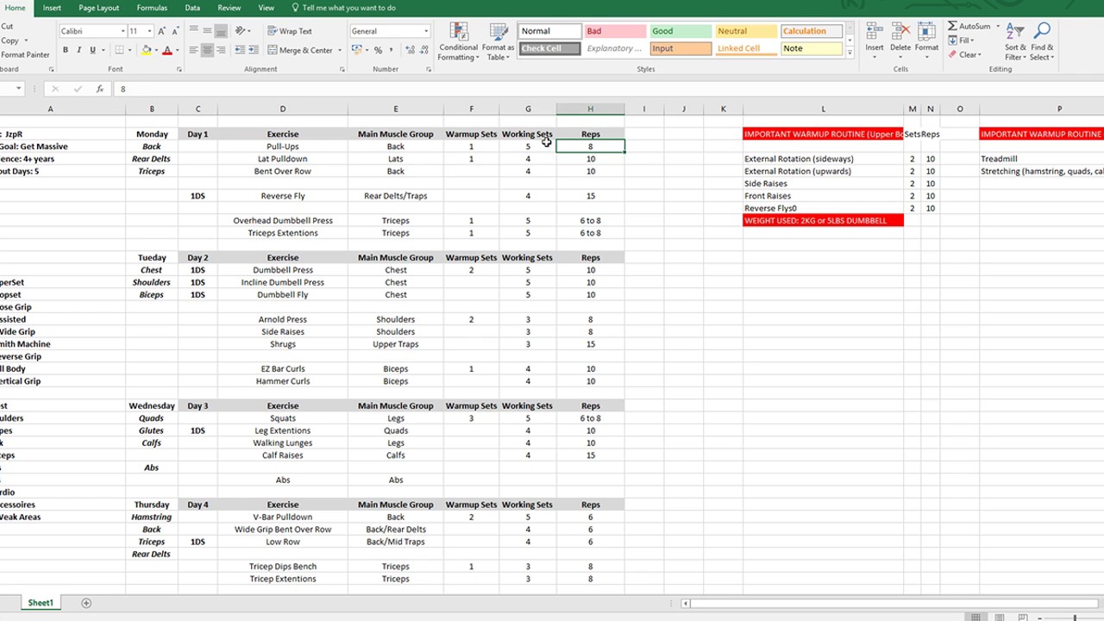
pyautogui.click(487, 145)
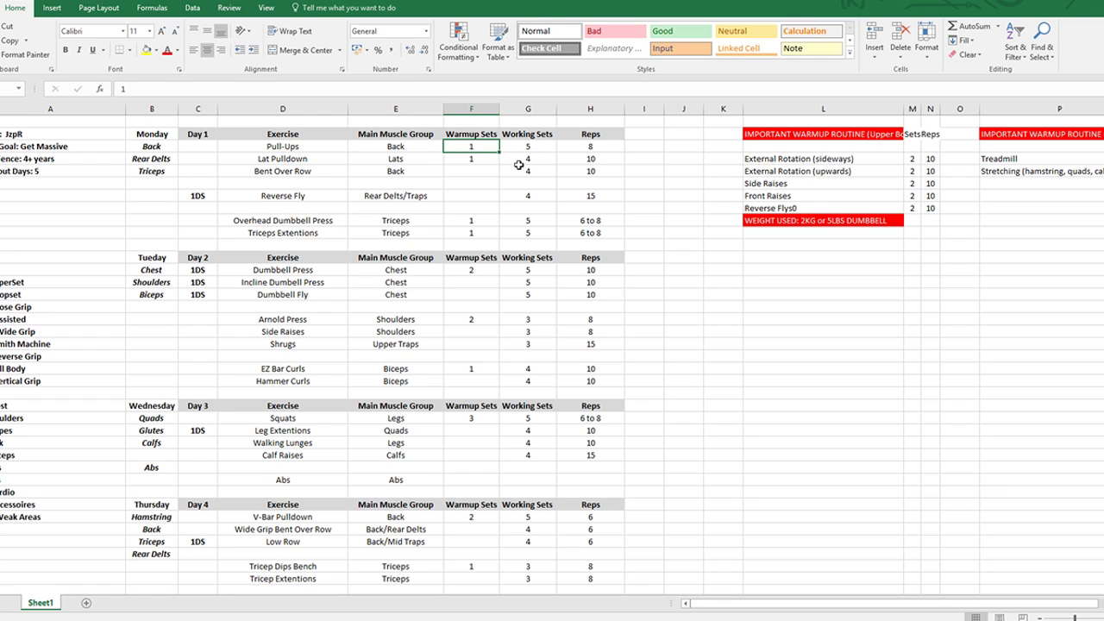
pyautogui.click(518, 168)
pyautogui.click(594, 169)
pyautogui.click(591, 160)
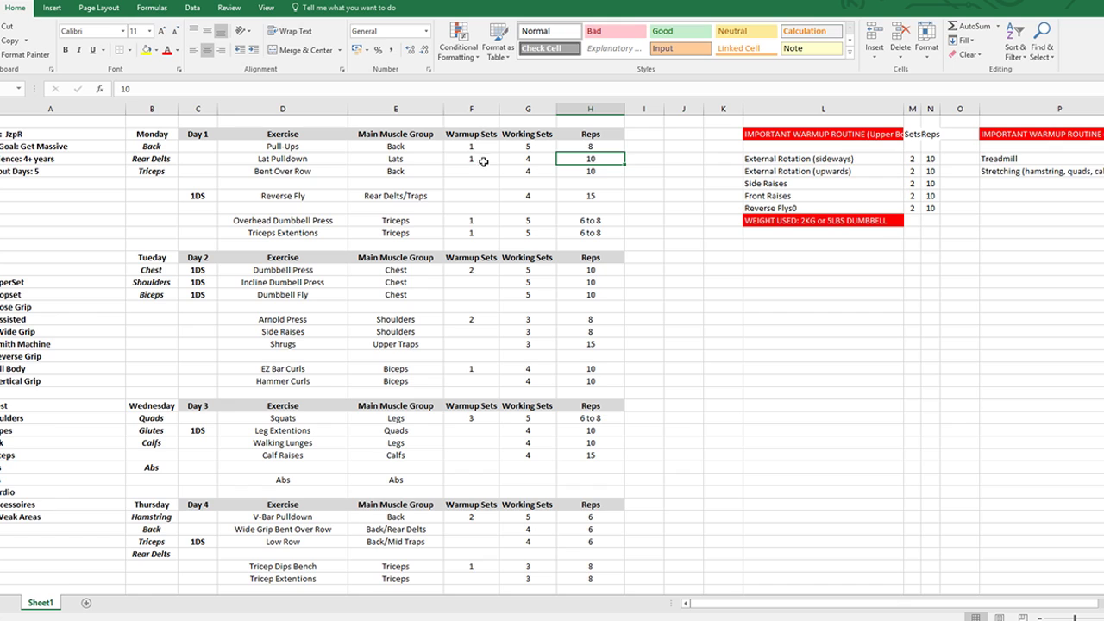
# Compare the reps of the Day 1 back exercises with the reps planned on the other training days.
pyautogui.moveTo(587, 147); pyautogui.dragTo(592, 168)
pyautogui.click(596, 169)
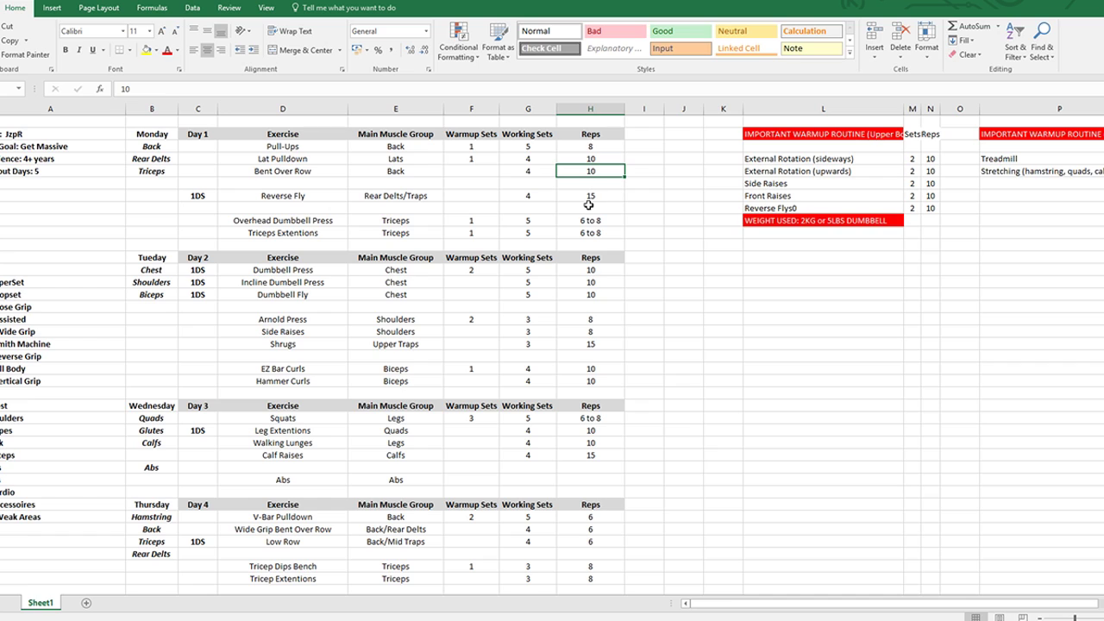
pyautogui.moveTo(579, 148); pyautogui.dragTo(592, 179)
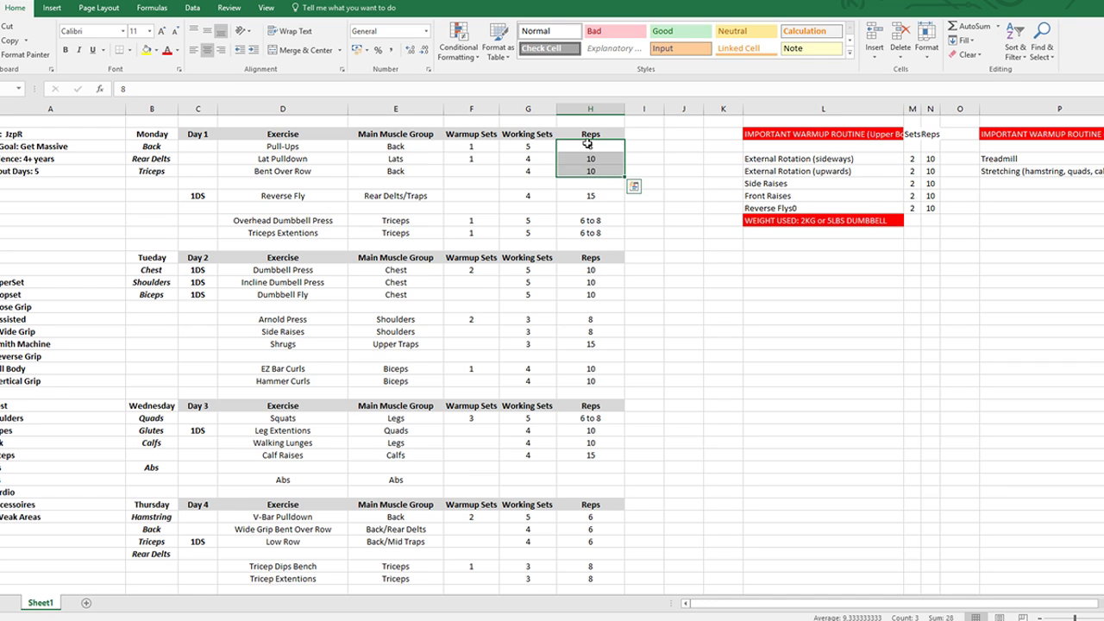
pyautogui.click(592, 145)
pyautogui.click(592, 257)
pyautogui.moveTo(593, 270); pyautogui.dragTo(636, 313)
pyautogui.moveTo(595, 418); pyautogui.dragTo(621, 457)
pyautogui.scroll(-3, 596, 409)
pyautogui.click(592, 356)
pyautogui.moveTo(590, 405); pyautogui.dragTo(603, 520)
pyautogui.click(592, 516)
pyautogui.scroll(3, 586, 405)
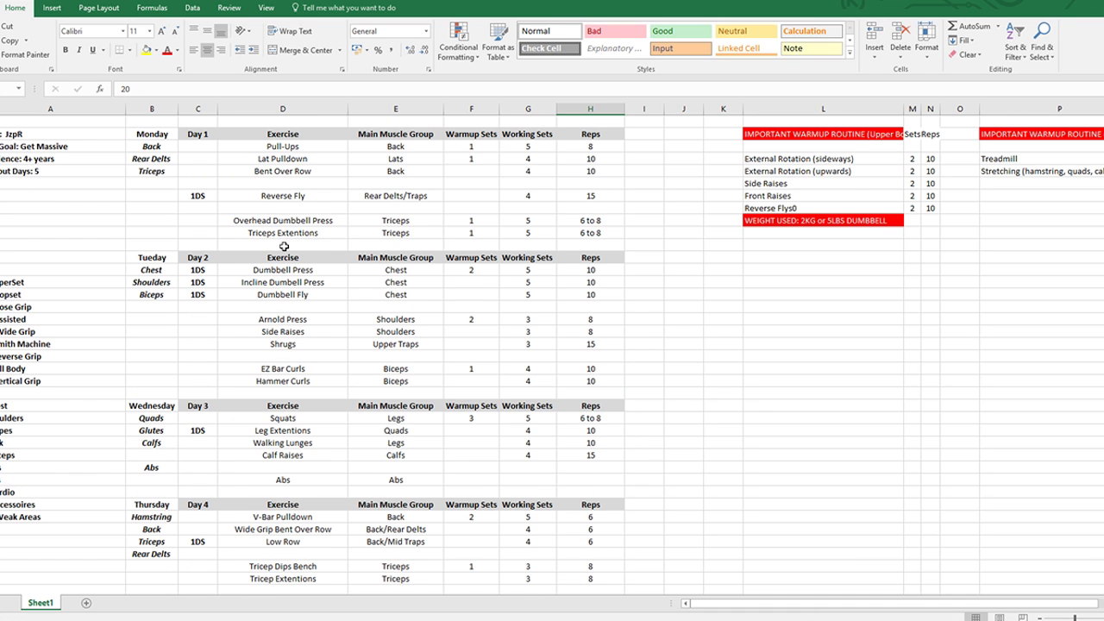
# Examine the main muscle group, working sets and reps of Reverse Fly in Day 1.
pyautogui.moveTo(285, 198); pyautogui.dragTo(387, 196)
pyautogui.click(388, 198)
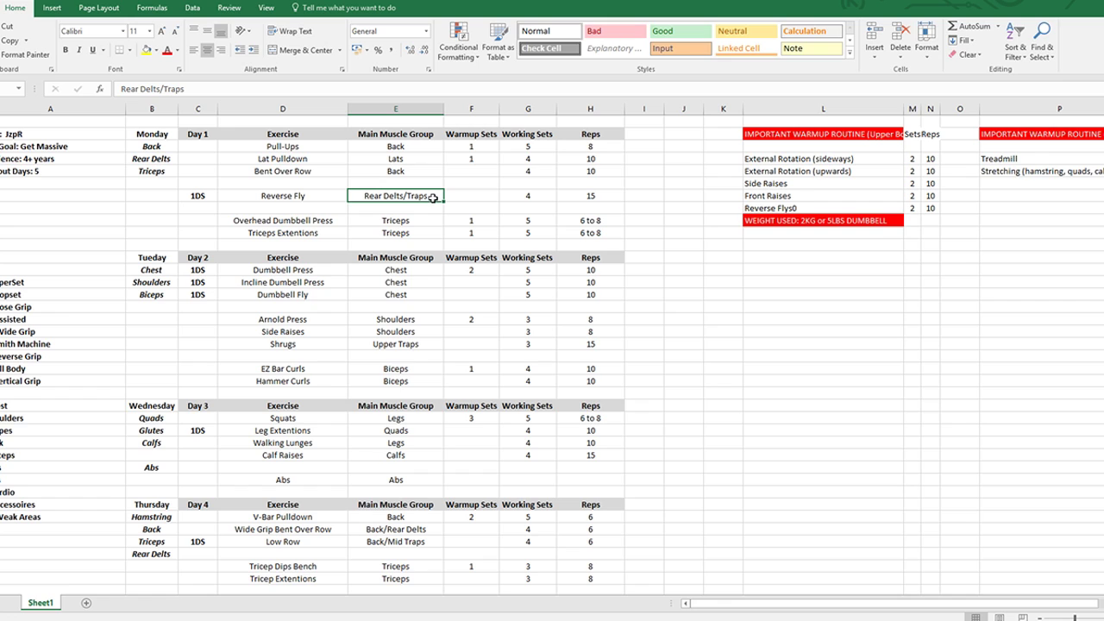
pyautogui.click(527, 198)
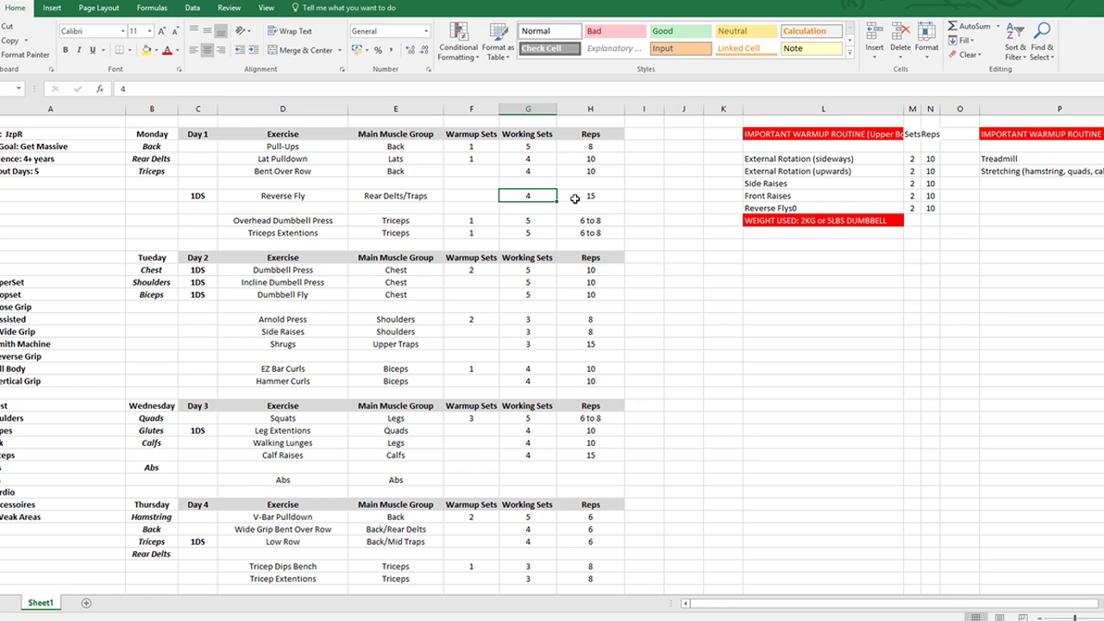
pyautogui.click(574, 198)
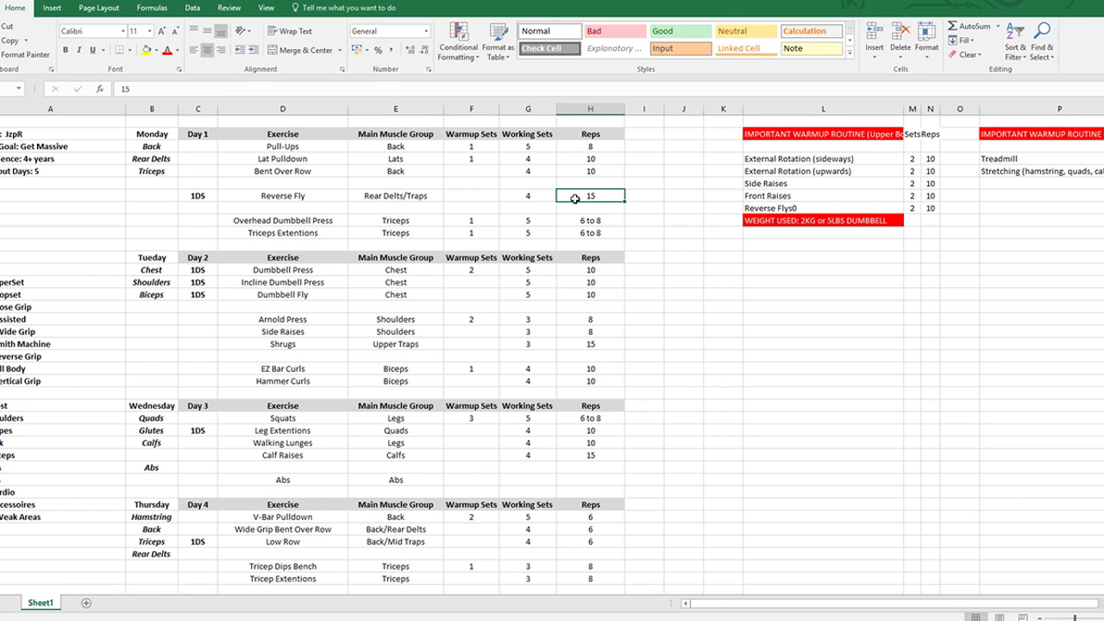
pyautogui.click(393, 195)
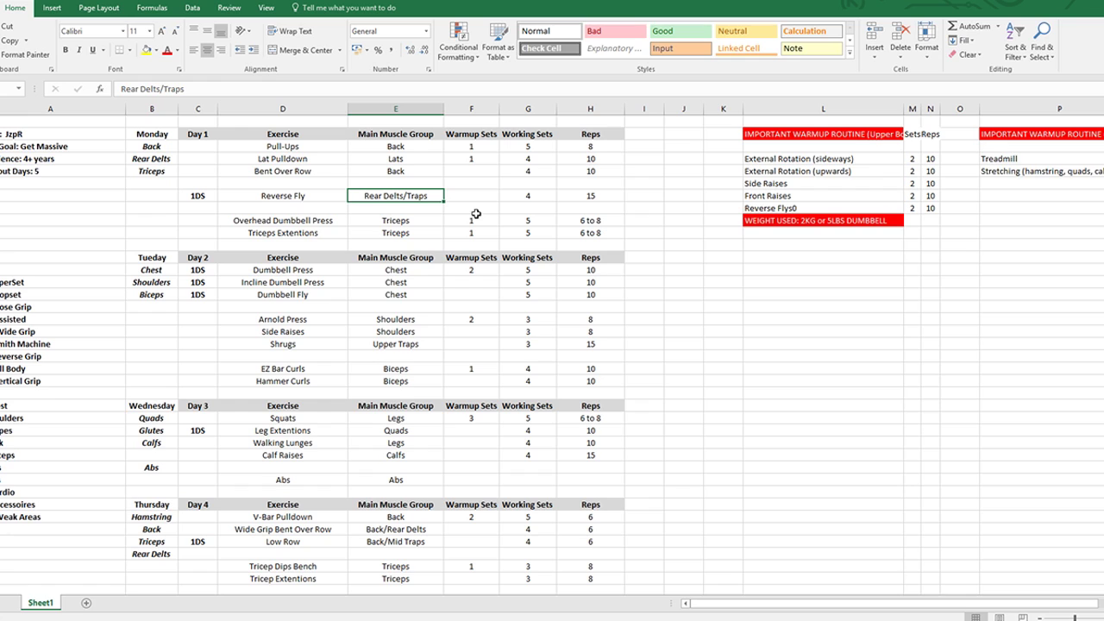
# Rename the Day 1 exercise Overhead Dumbbell Press as Overhead Dumbbell Extentions and check the reps of both triceps exercises.
pyautogui.click(263, 222)
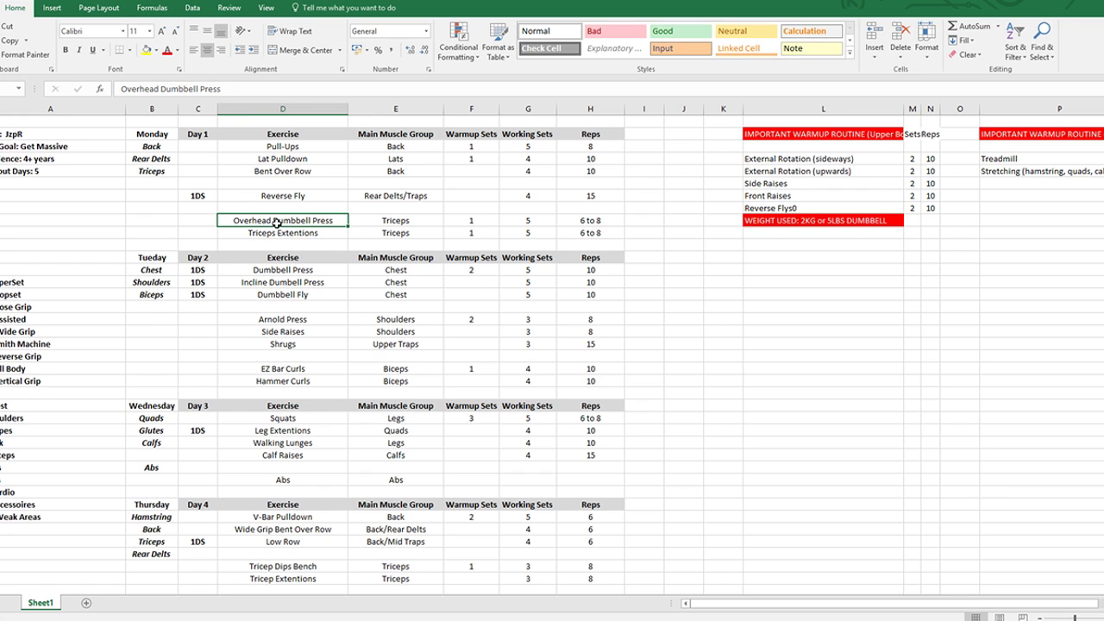
pyautogui.doubleClick(339, 219)
pyautogui.moveTo(339, 219); pyautogui.dragTo(316, 220)
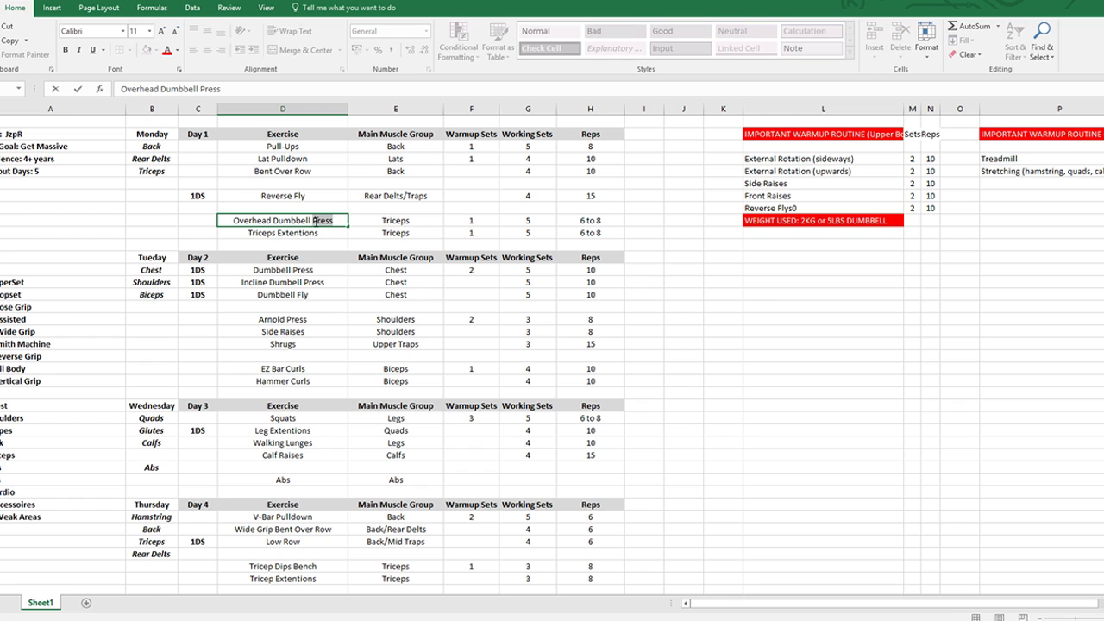
pyautogui.write('Extentions')
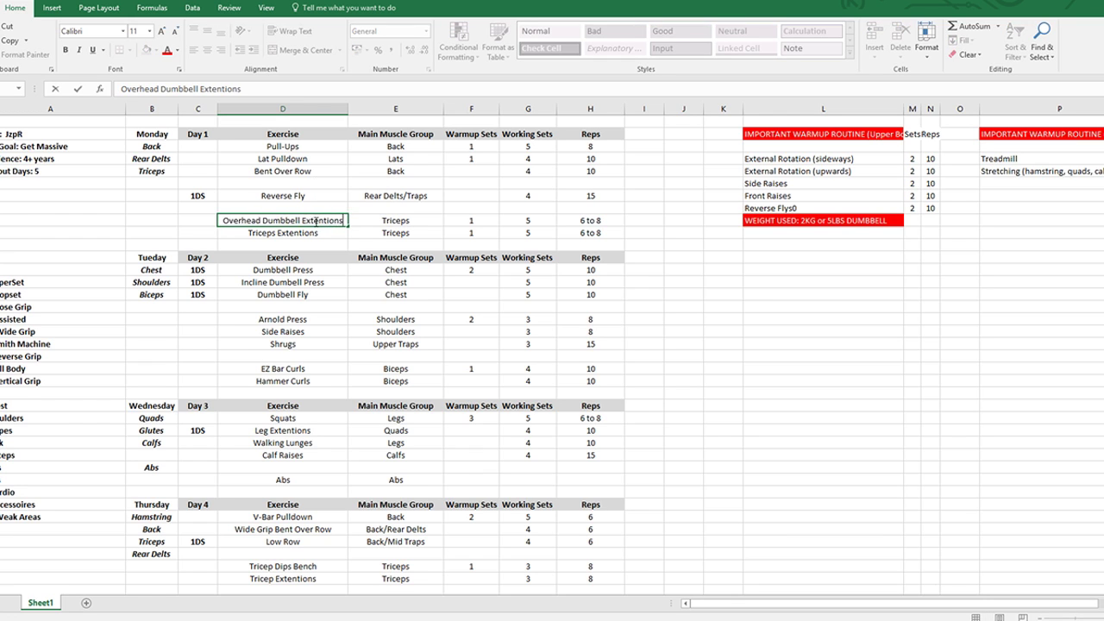
pyautogui.press('Return')
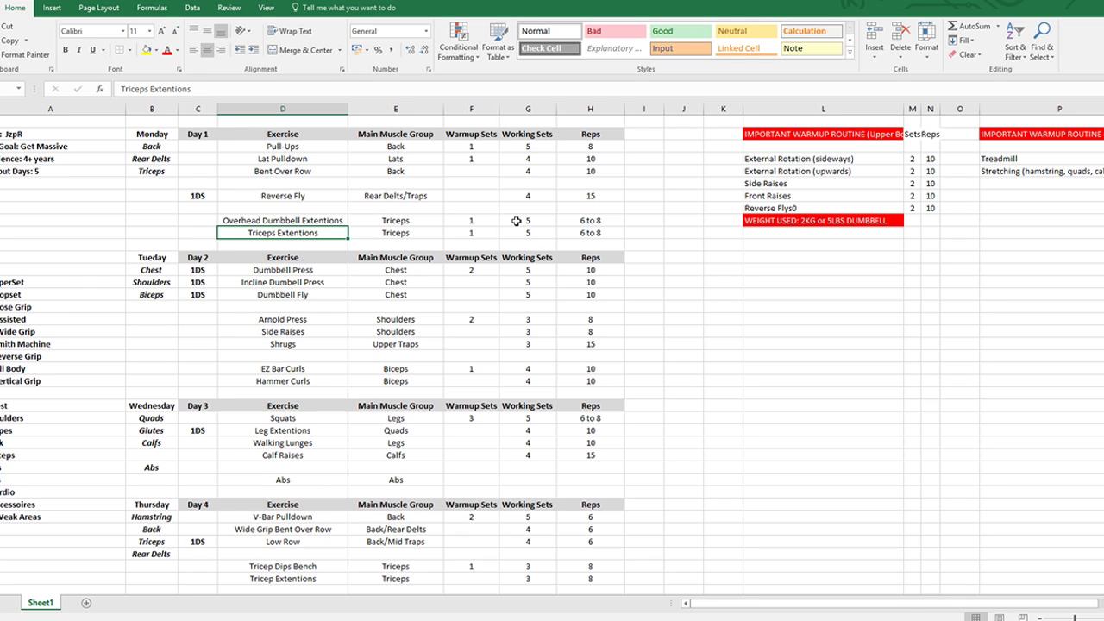
pyautogui.click(584, 221)
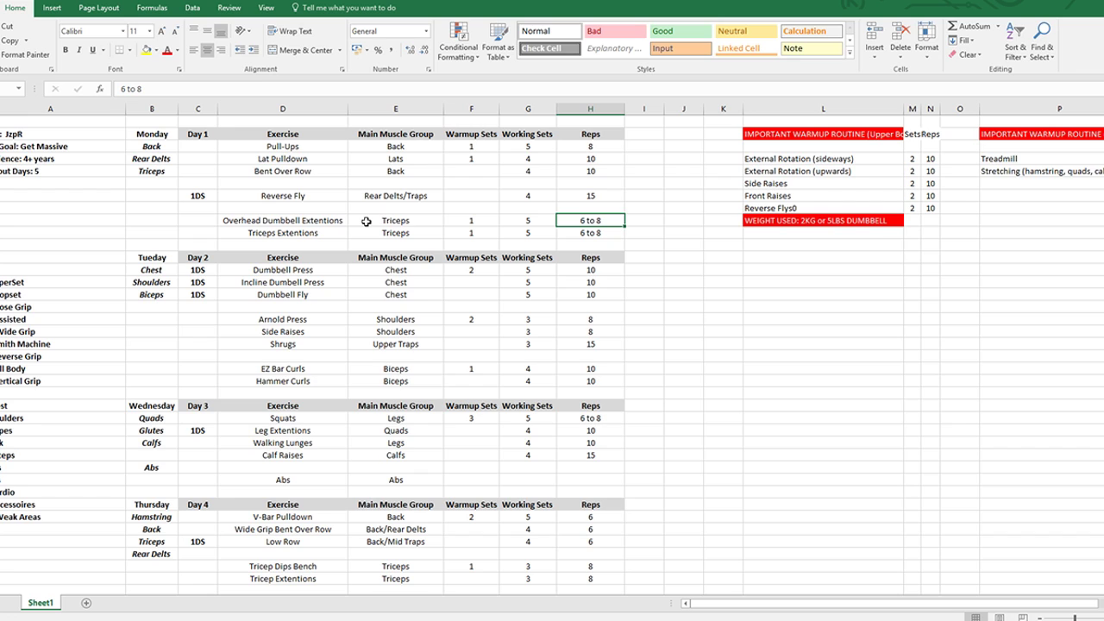
pyautogui.press('Down')
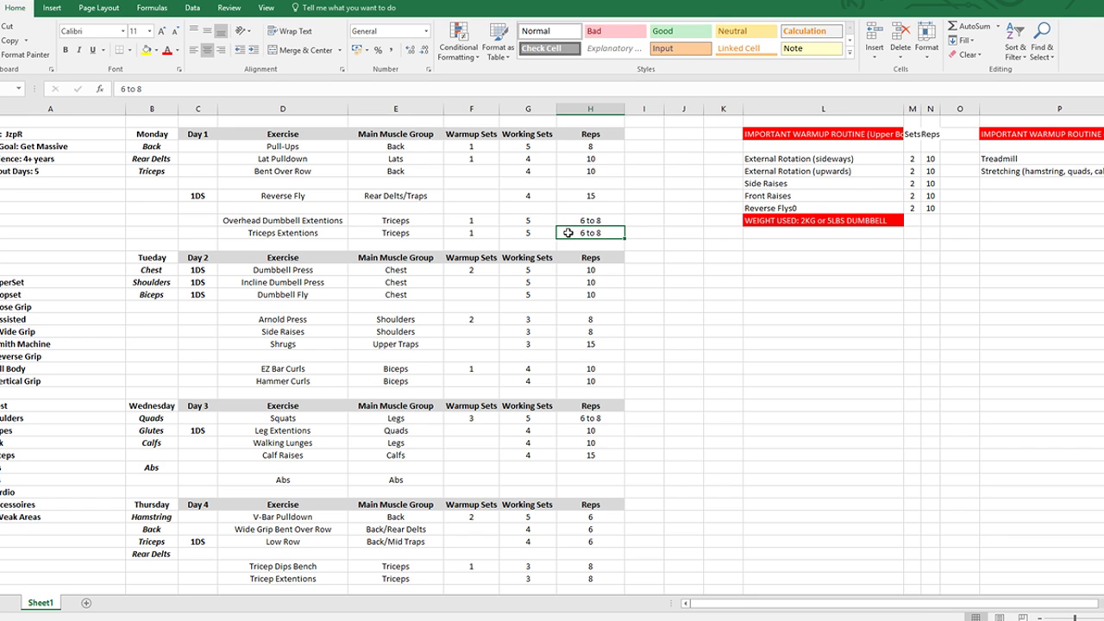
# Examine the working sets and warmup sets of the two Day 1 triceps exercises.
pyautogui.click(537, 229)
pyautogui.write('5')
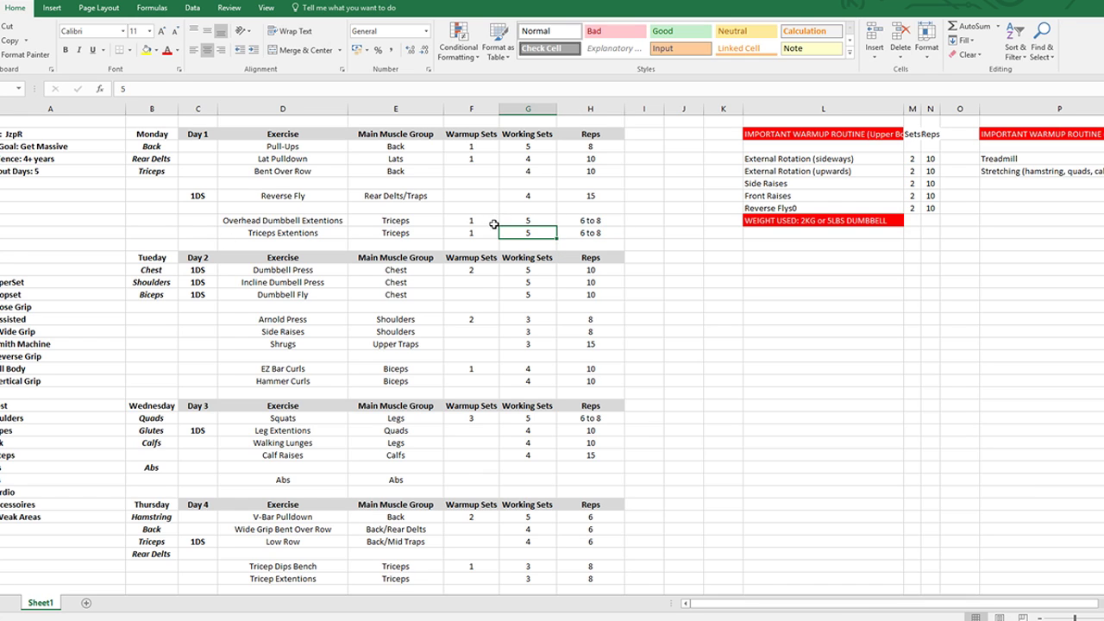
pyautogui.moveTo(470, 221); pyautogui.dragTo(471, 233)
# Examine the Day 2 muscle groups and its three chest exercises, starting with Dumbbell Press.
pyautogui.click(292, 257)
pyautogui.moveTo(291, 261)
pyautogui.mouseDown()
pyautogui.moveTo(341, 251)
pyautogui.moveTo(291, 261)
pyautogui.mouseUp()
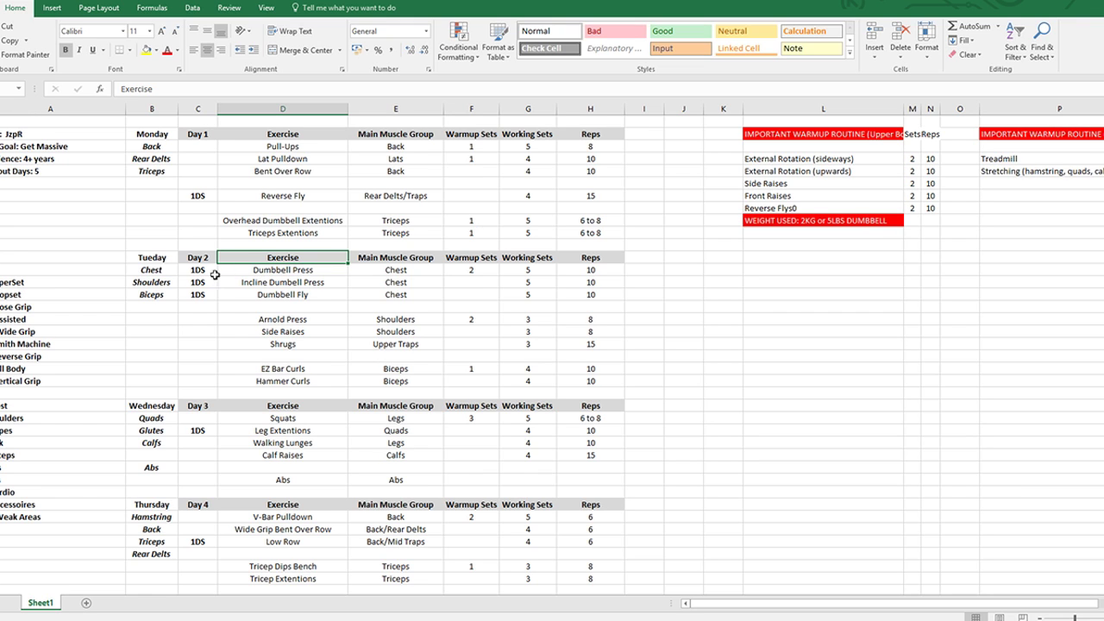
pyautogui.moveTo(151, 274); pyautogui.dragTo(157, 290)
pyautogui.click(154, 283)
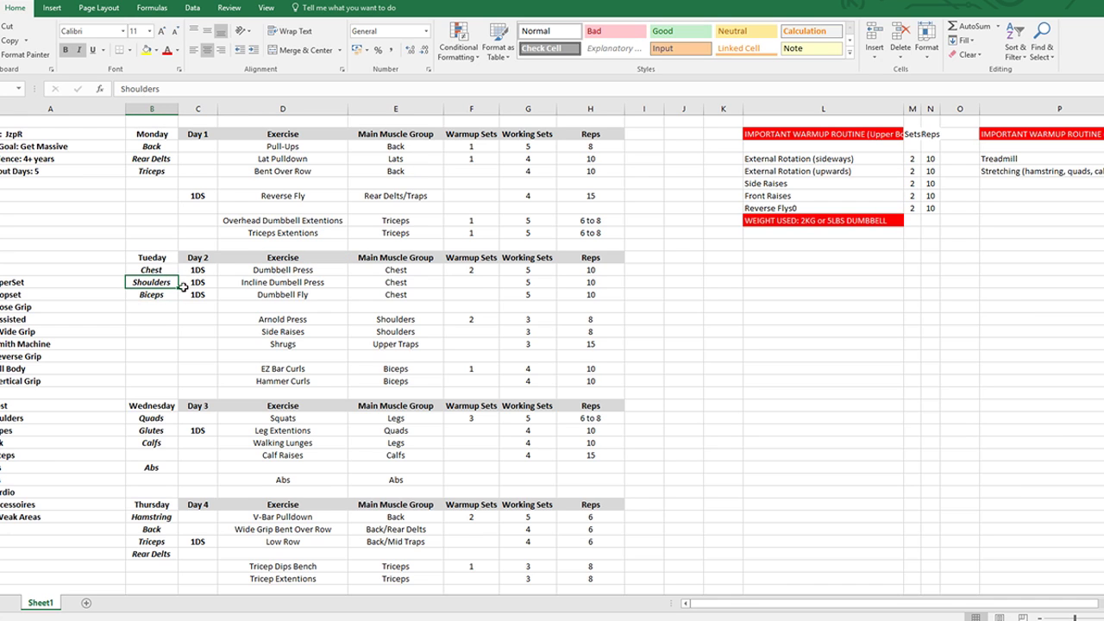
pyautogui.click(276, 269)
pyautogui.moveTo(282, 276); pyautogui.dragTo(303, 295)
pyautogui.click(578, 340)
pyautogui.click(333, 308)
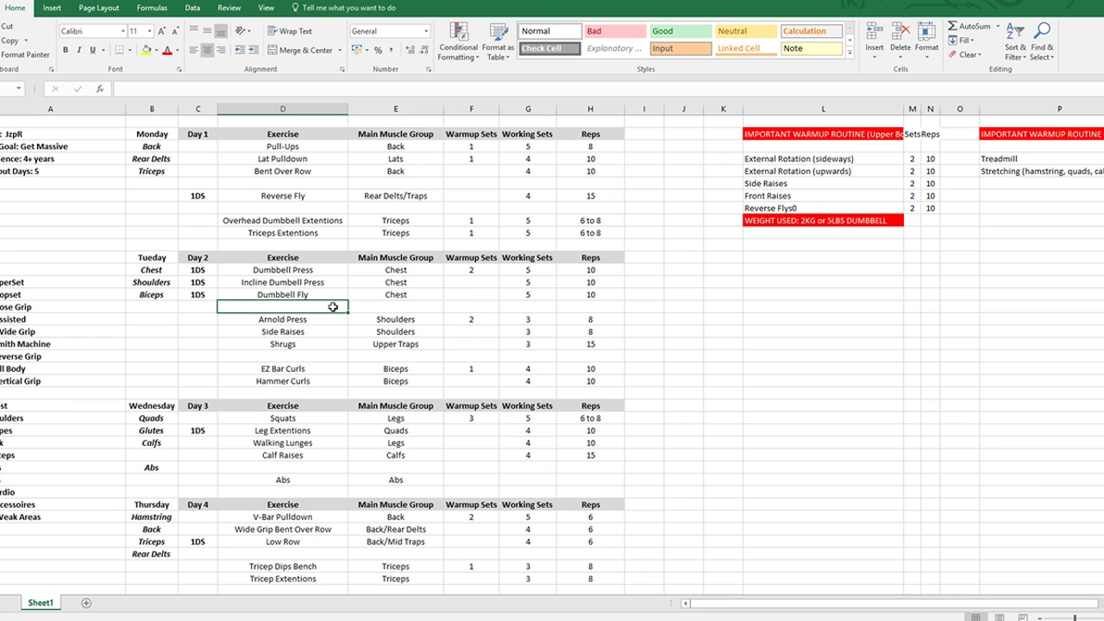
# Examine the working sets and reps of the three Day 2 chest exercises.
pyautogui.click(318, 281)
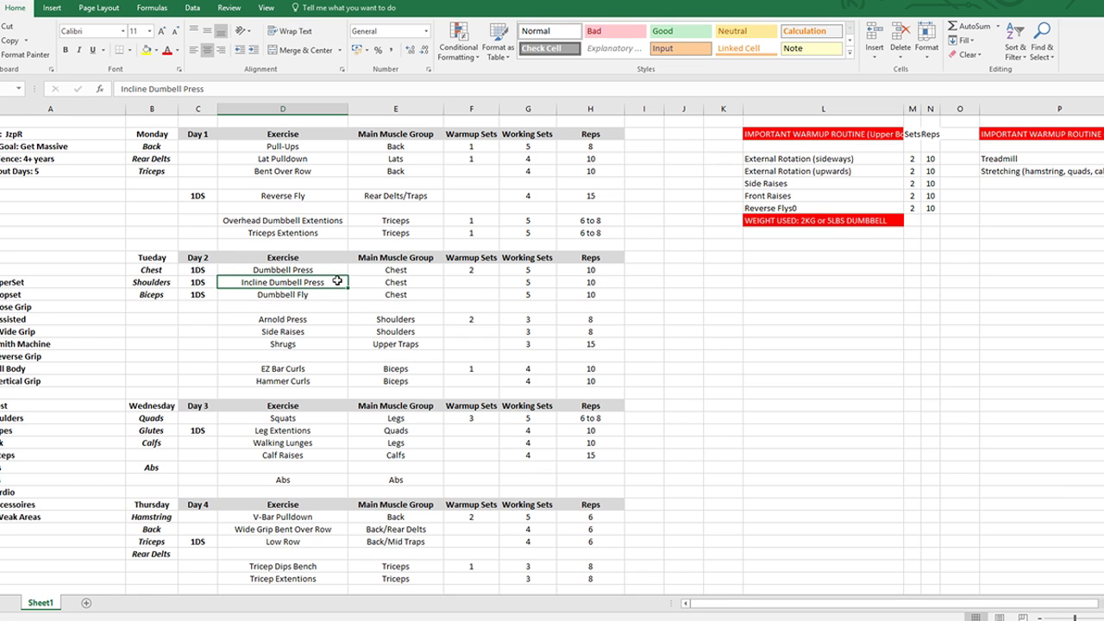
pyautogui.click(537, 282)
pyautogui.click(535, 271)
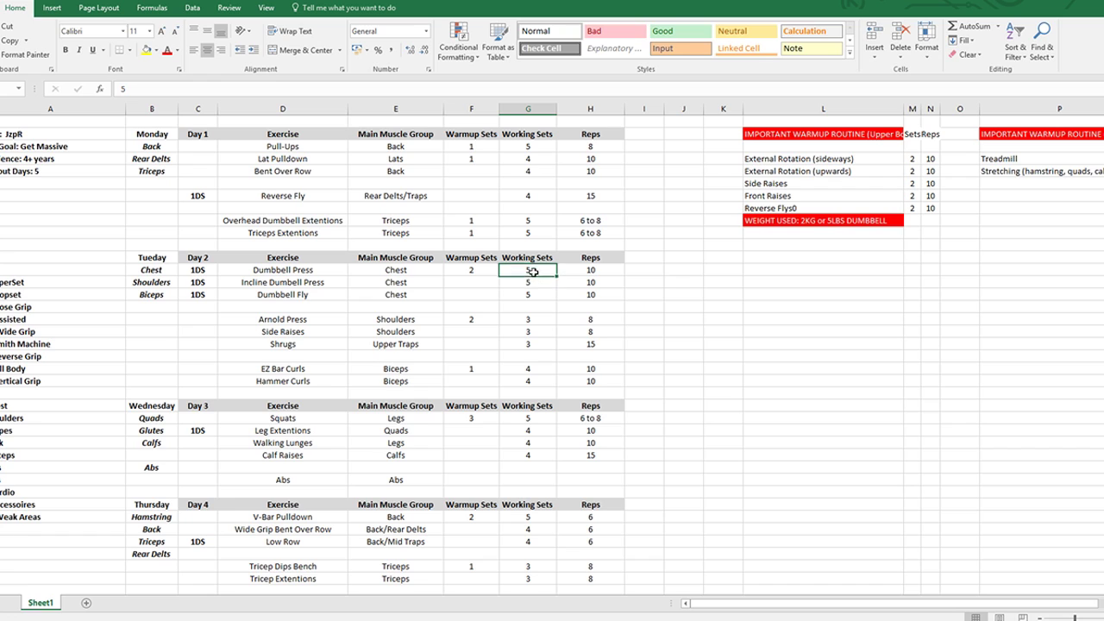
pyautogui.moveTo(537, 282); pyautogui.dragTo(536, 294)
pyautogui.click(534, 293)
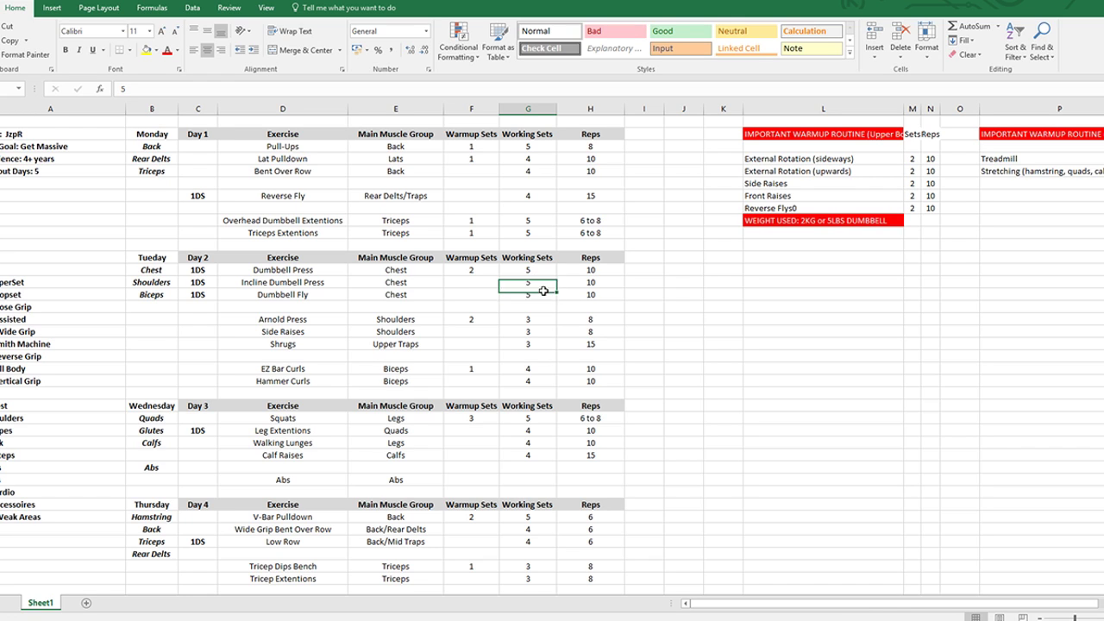
pyautogui.click(537, 271)
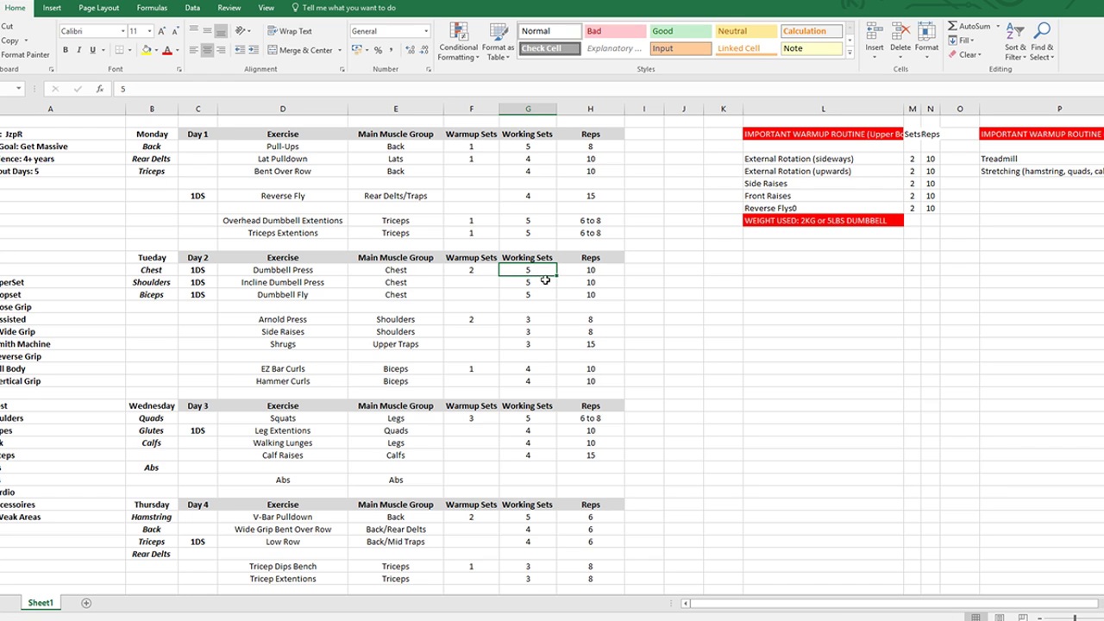
pyautogui.moveTo(592, 270); pyautogui.dragTo(591, 294)
pyautogui.click(592, 294)
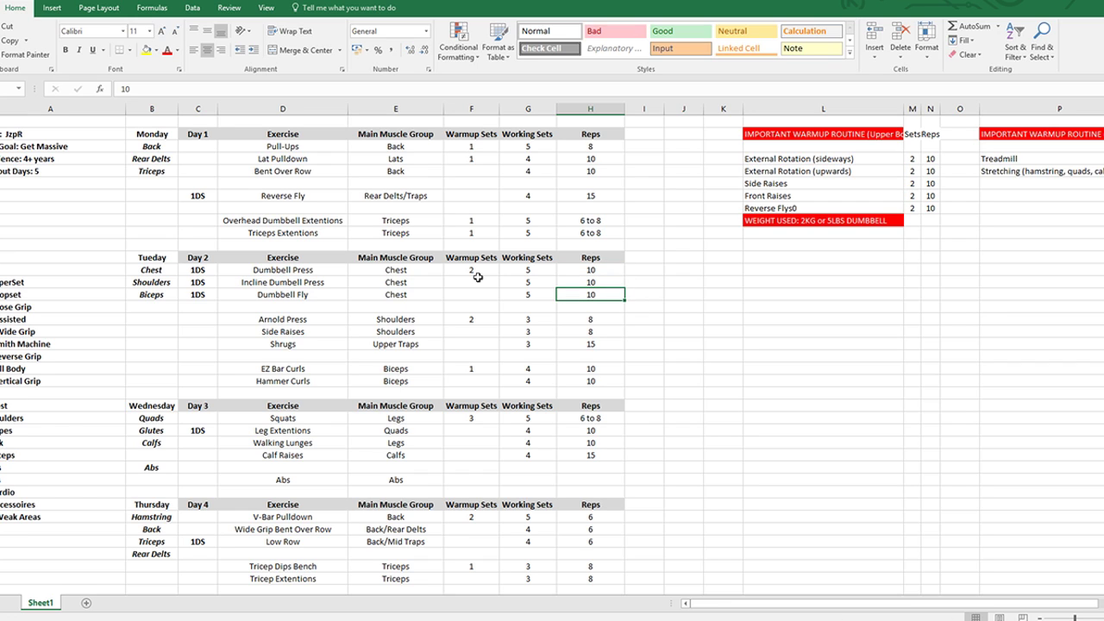
# Compare the working sets of the Day 2 shoulder and traps exercises with the chest exercises above them.
pyautogui.click(323, 324)
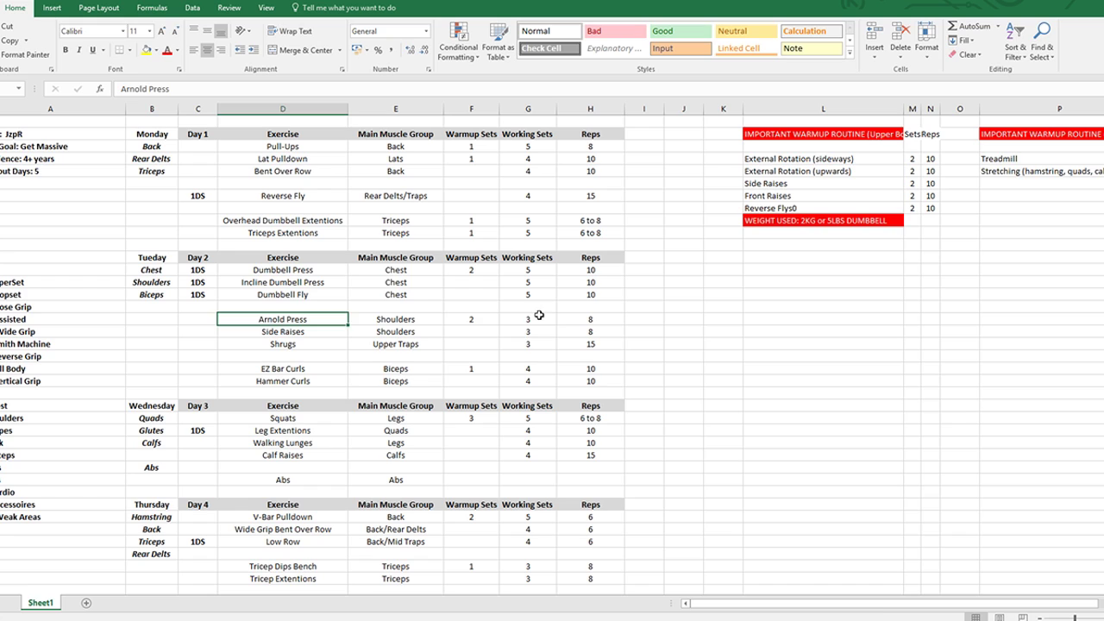
pyautogui.moveTo(540, 317); pyautogui.dragTo(539, 346)
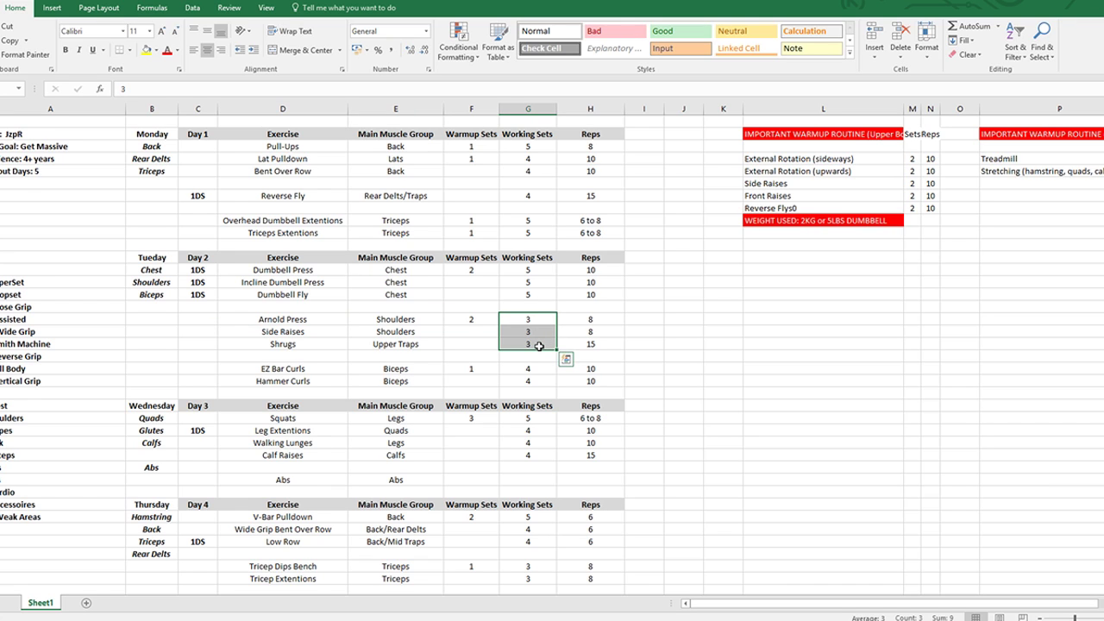
pyautogui.click(524, 320)
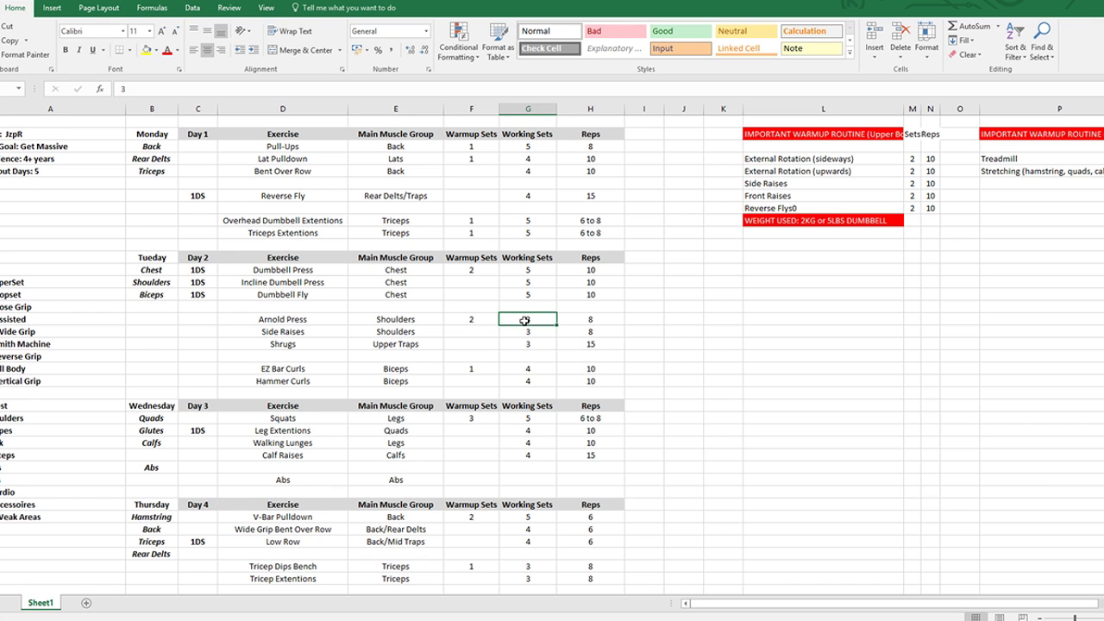
pyautogui.moveTo(267, 270); pyautogui.dragTo(590, 296)
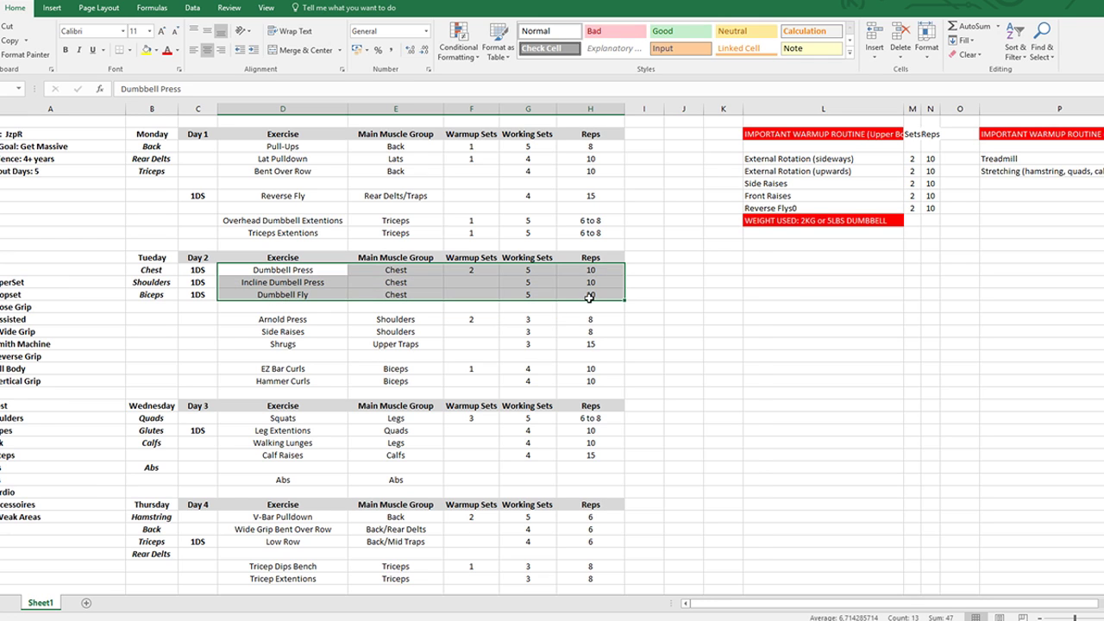
pyautogui.click(332, 288)
pyautogui.moveTo(529, 321); pyautogui.dragTo(530, 345)
pyautogui.click(527, 345)
pyautogui.click(541, 345)
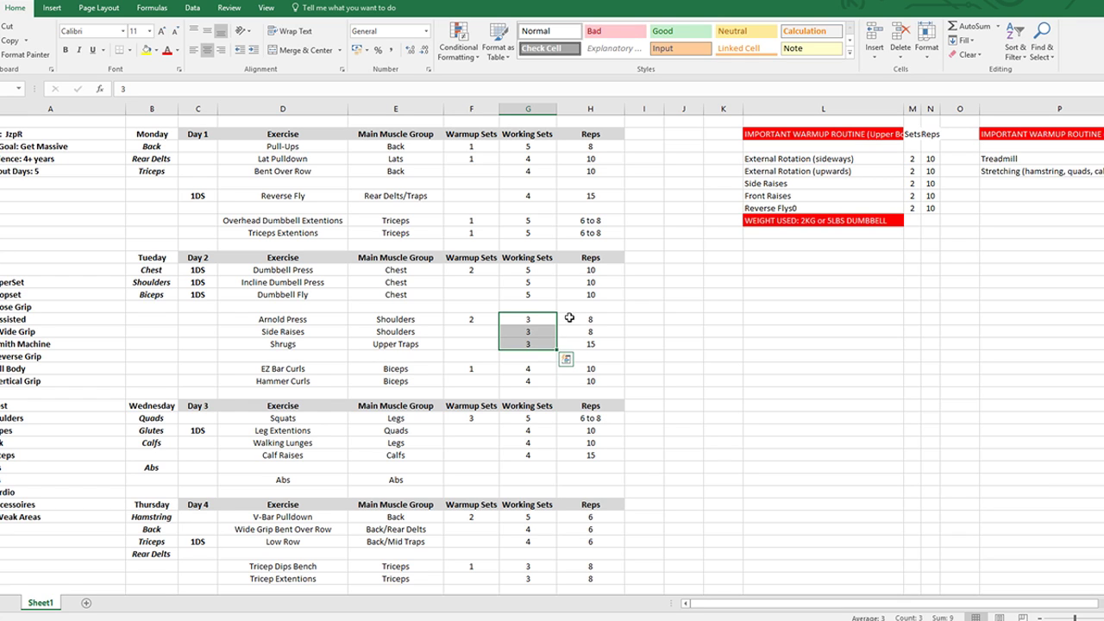
pyautogui.click(537, 319)
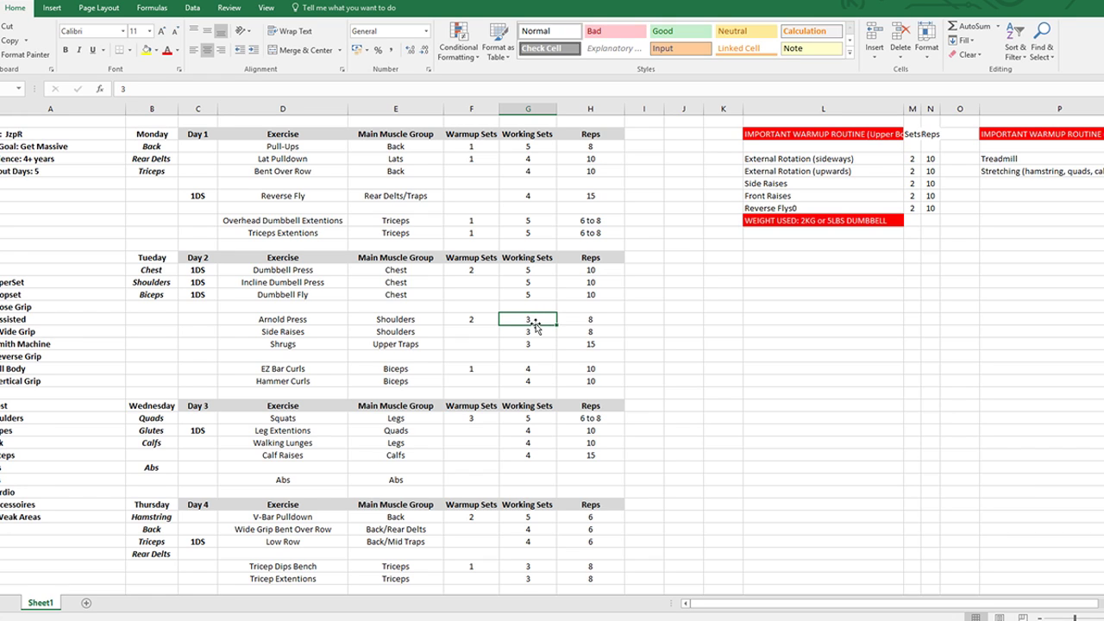
# Examine the working sets and reps of Arnold Press, Side Raises and Shrugs in Day 2.
pyautogui.click(296, 330)
pyautogui.click(543, 322)
pyautogui.click(589, 321)
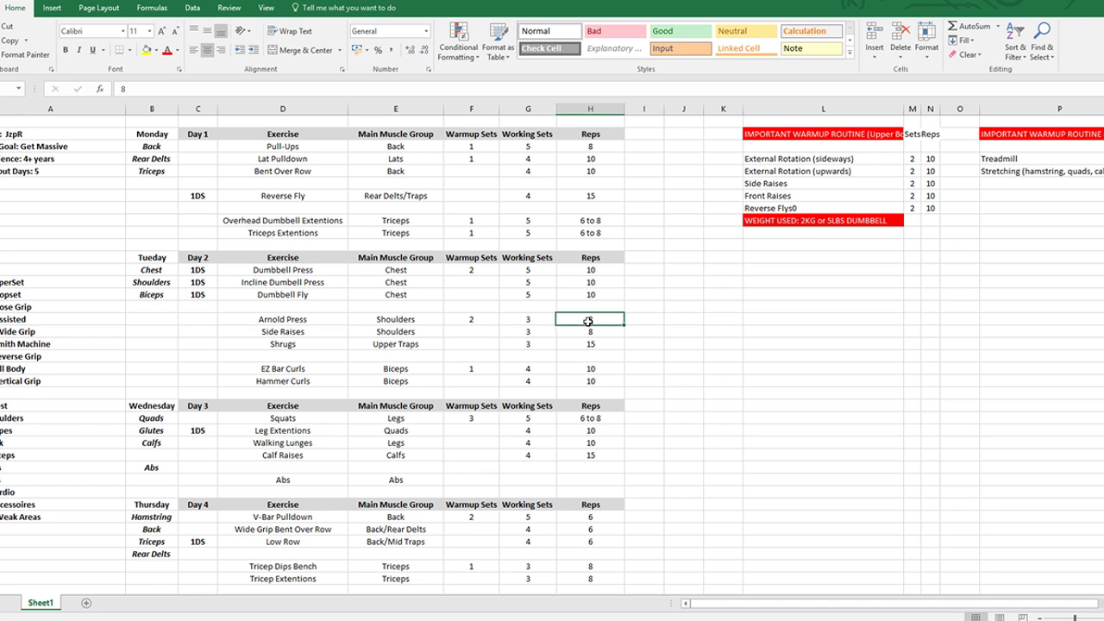
pyautogui.click(287, 343)
pyautogui.click(544, 330)
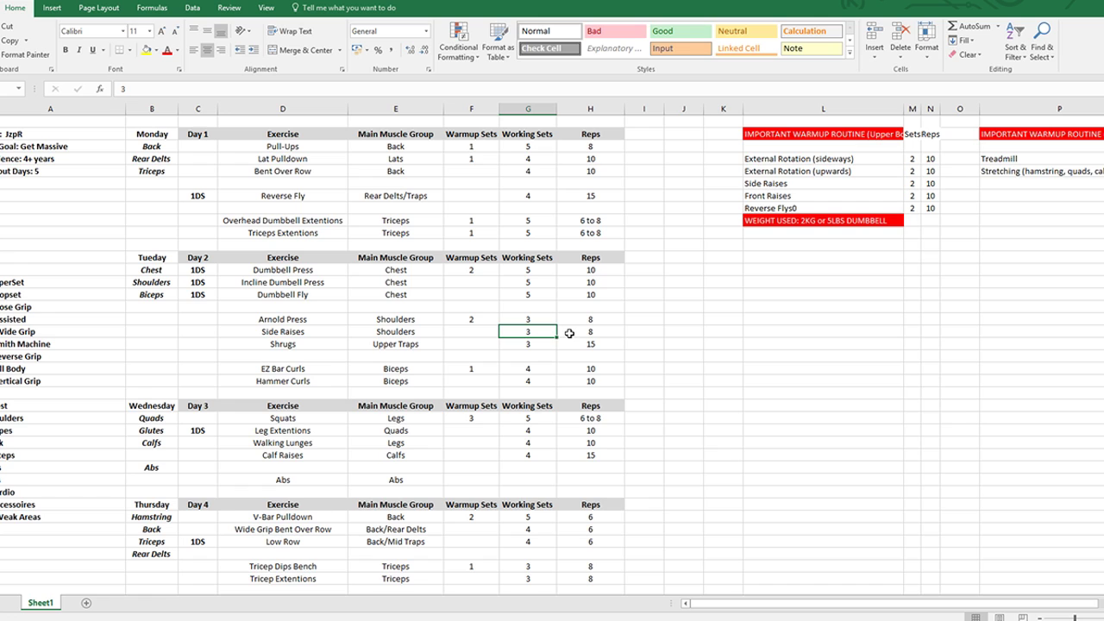
pyautogui.click(338, 355)
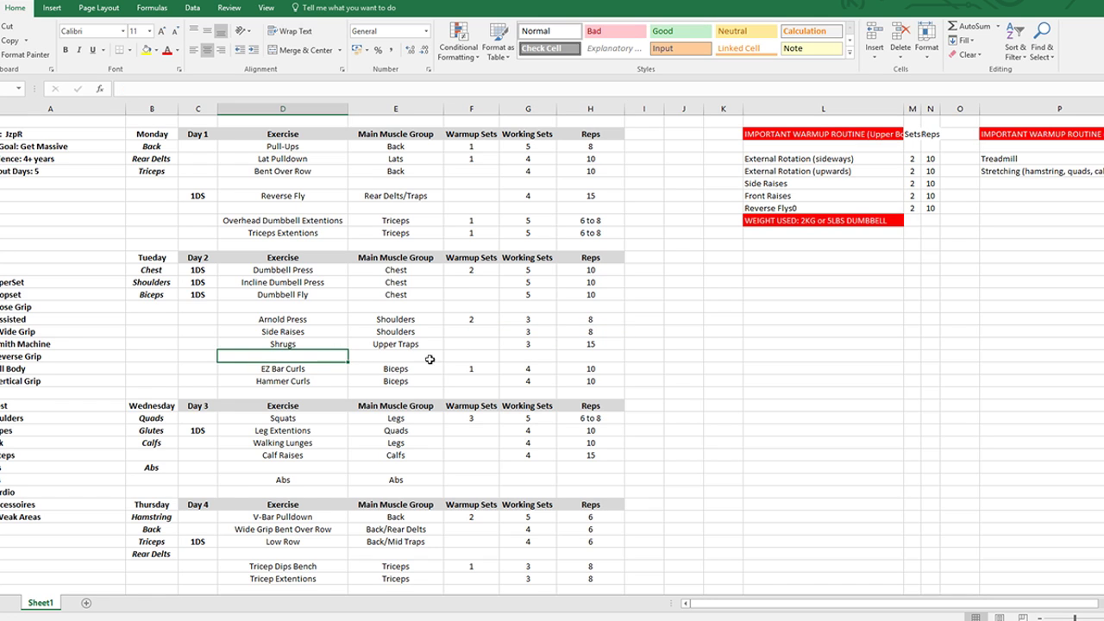
pyautogui.click(515, 345)
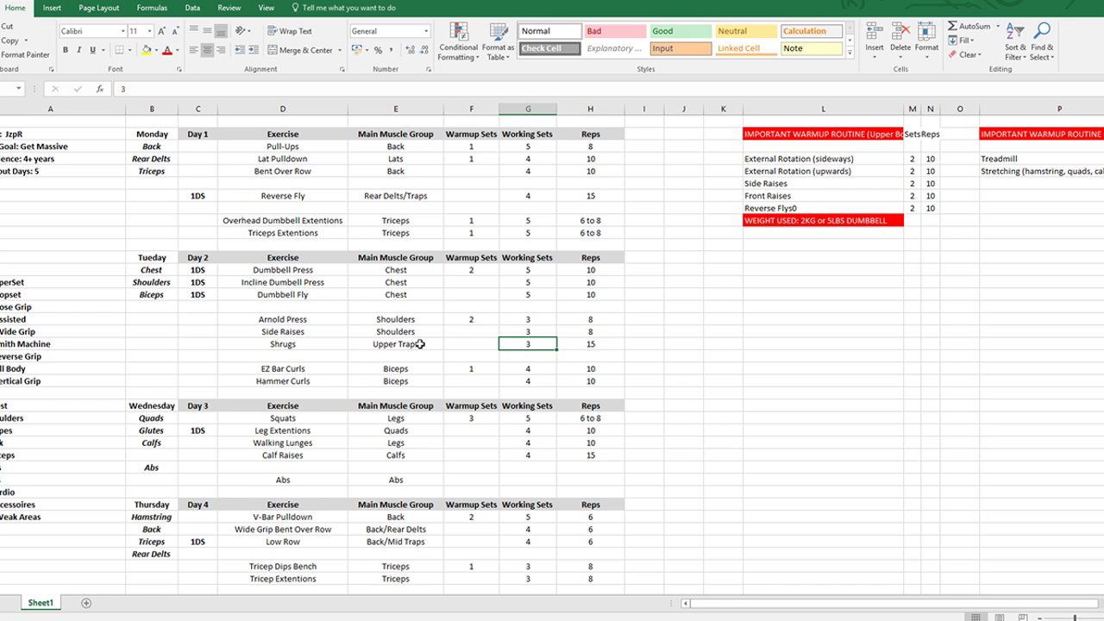
pyautogui.click(593, 343)
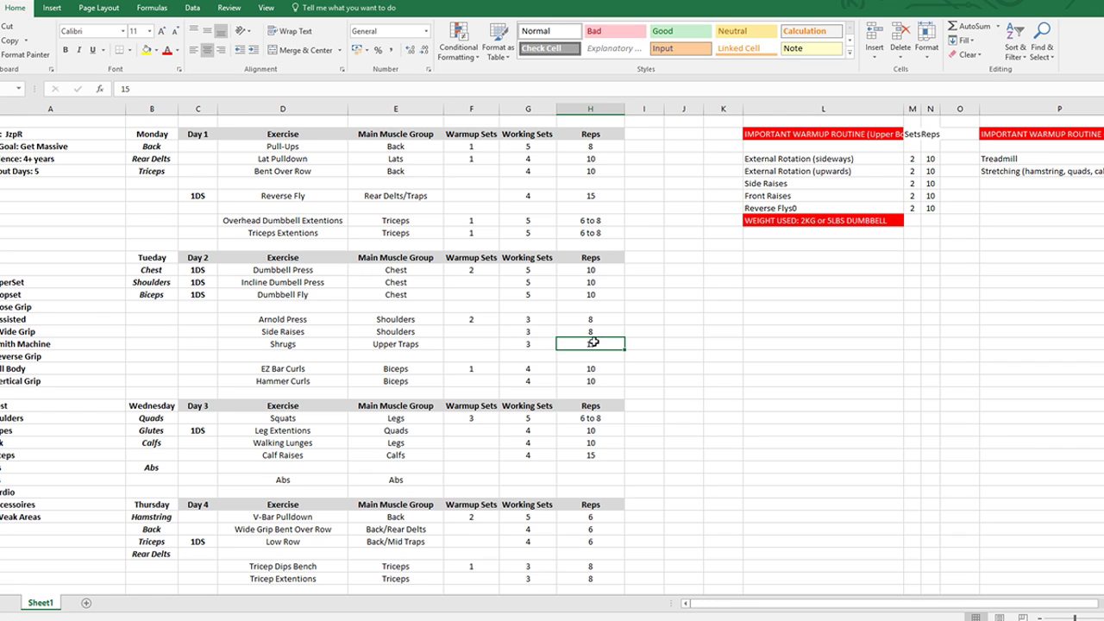
# Examine the working sets and reps of EZ Bar Curls and Hammer Curls in Day 2.
pyautogui.click(260, 368)
pyautogui.moveTo(261, 368)
pyautogui.mouseDown()
pyautogui.moveTo(275, 380)
pyautogui.moveTo(257, 369)
pyautogui.mouseUp()
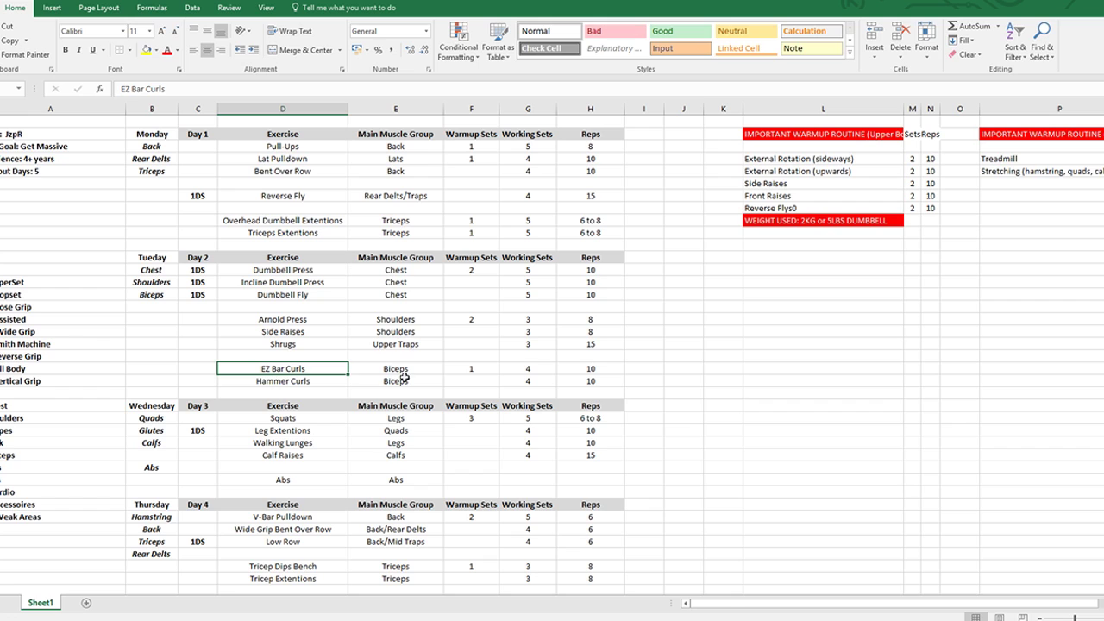
pyautogui.click(533, 369)
pyautogui.click(592, 382)
pyautogui.moveTo(526, 371); pyautogui.dragTo(566, 377)
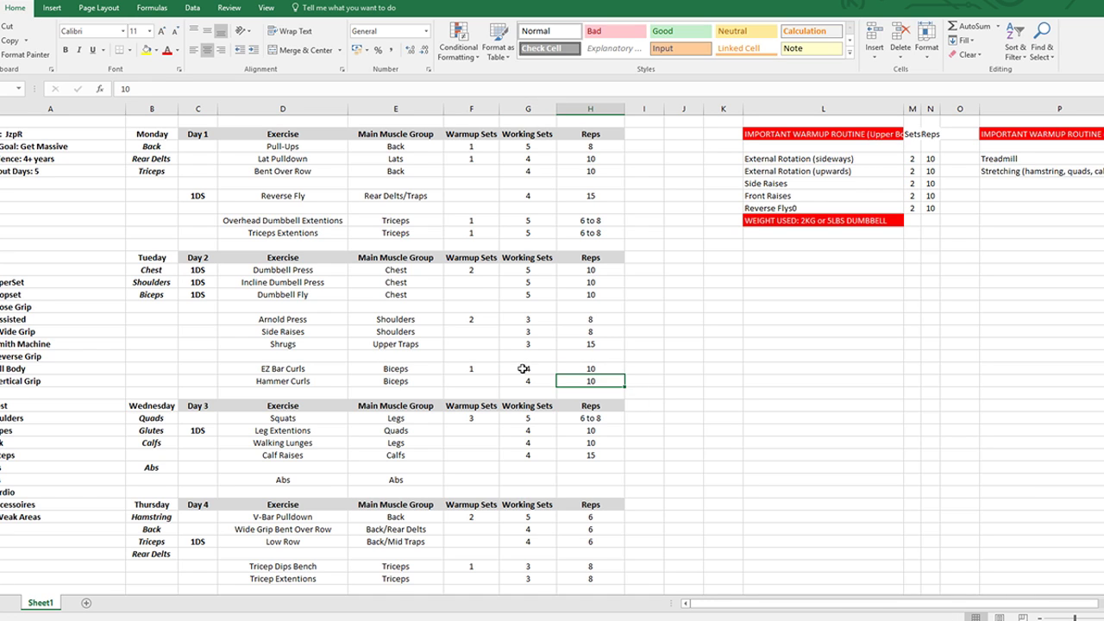
pyautogui.moveTo(530, 365); pyautogui.dragTo(570, 374)
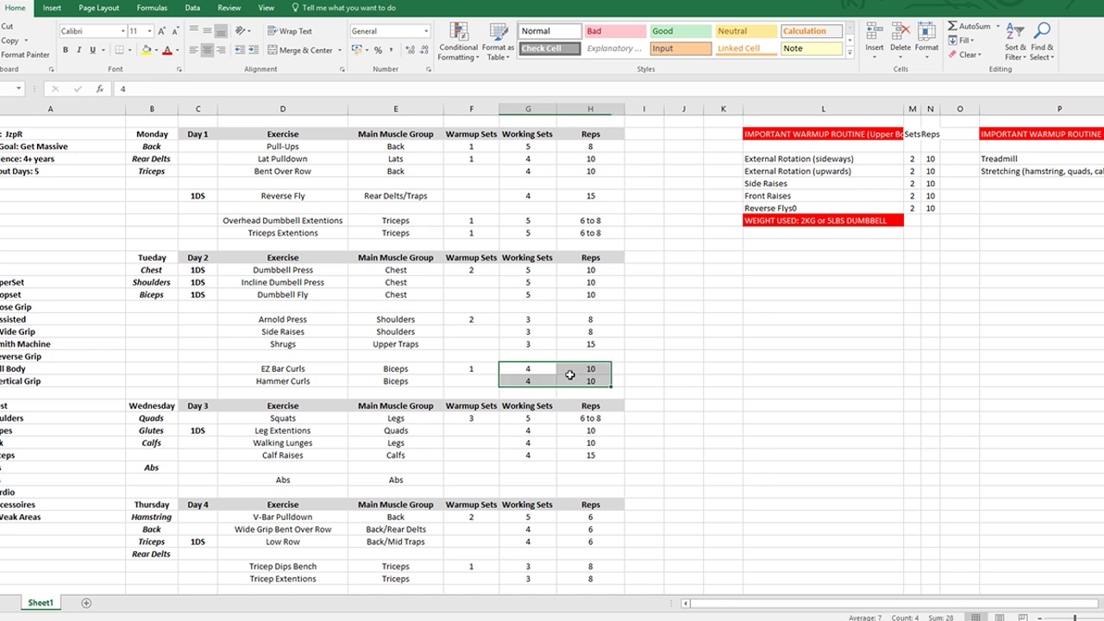
pyautogui.click(541, 369)
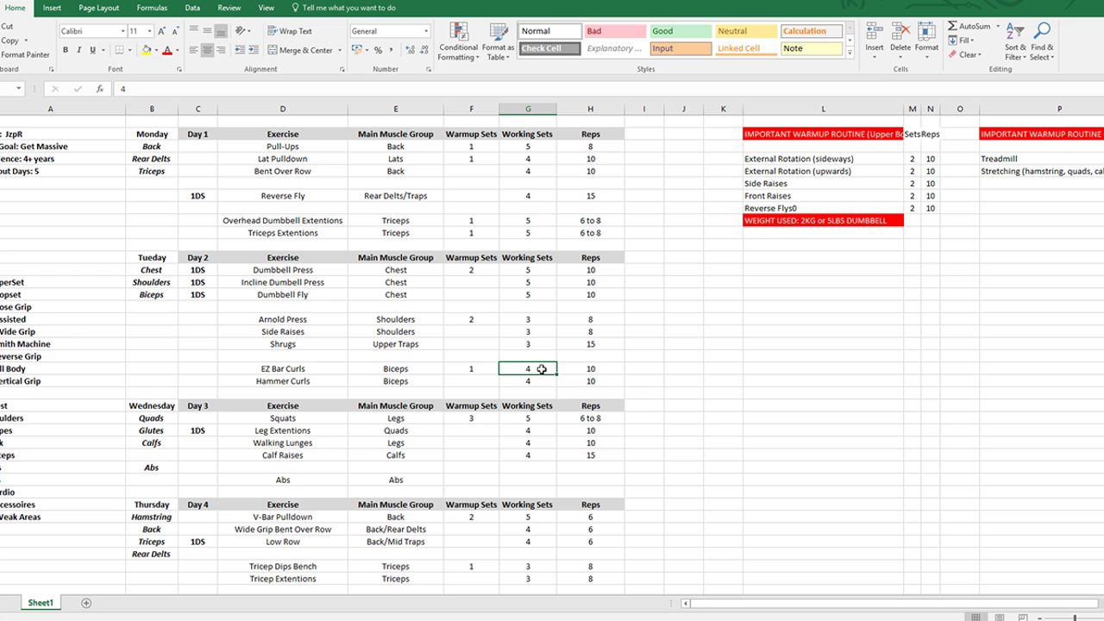
# Review the complete Day 2 exercise block and recheck the working sets of its biceps exercises.
pyautogui.scroll(-3, 541, 370)
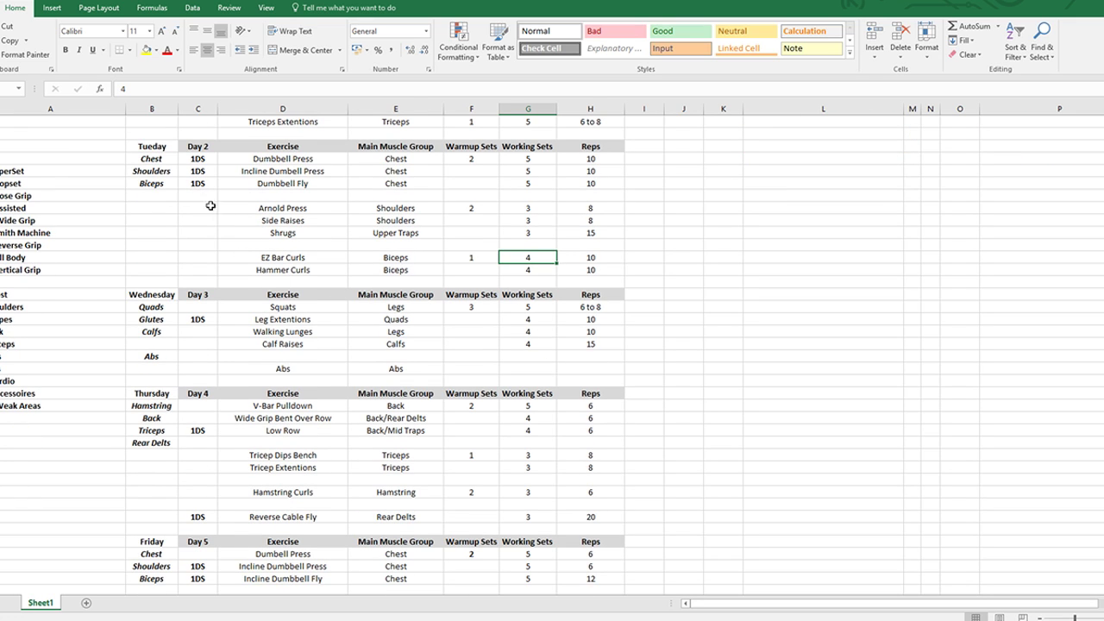
pyautogui.moveTo(186, 160); pyautogui.dragTo(635, 281)
pyautogui.click(565, 281)
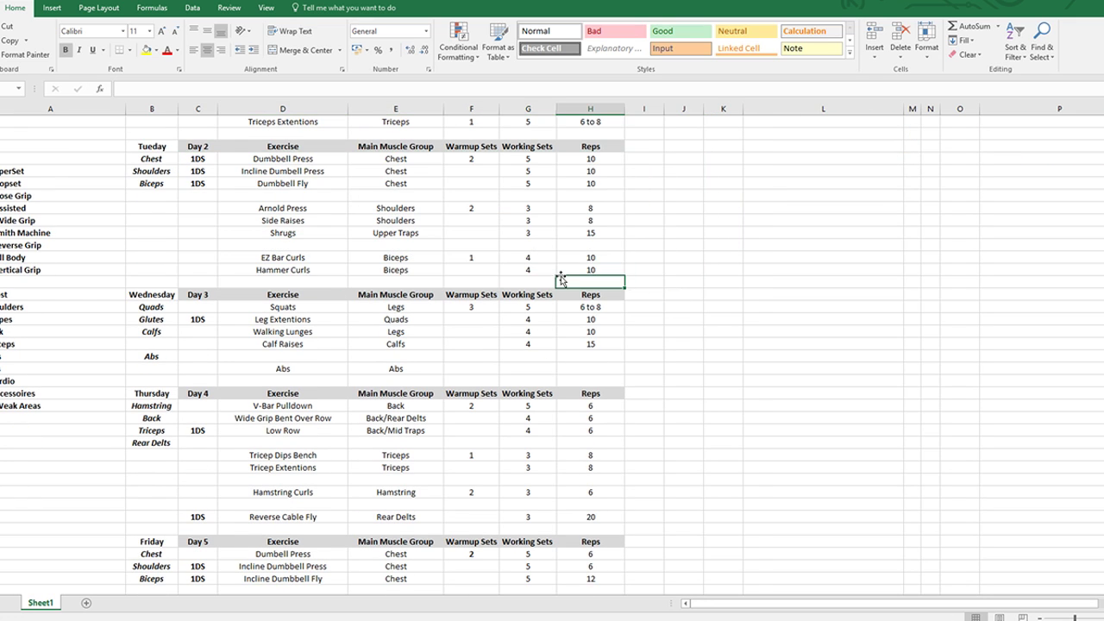
pyautogui.moveTo(532, 259); pyautogui.dragTo(531, 271)
pyautogui.click(531, 272)
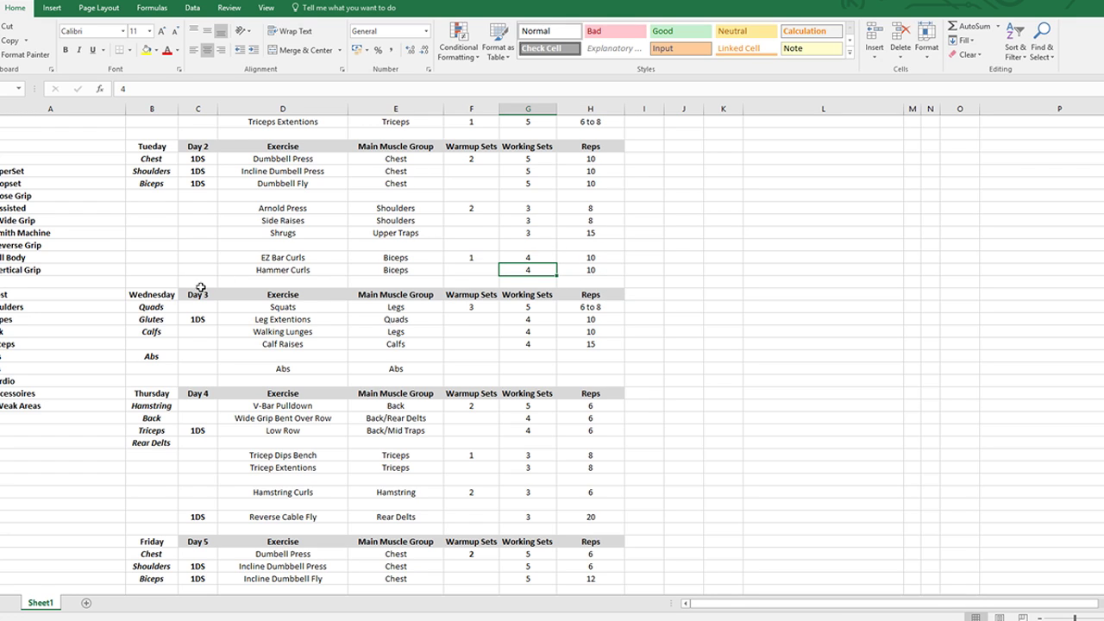
# Examine the Wednesday Day 3 block with its muscle groups and leg exercises.
pyautogui.click(172, 294)
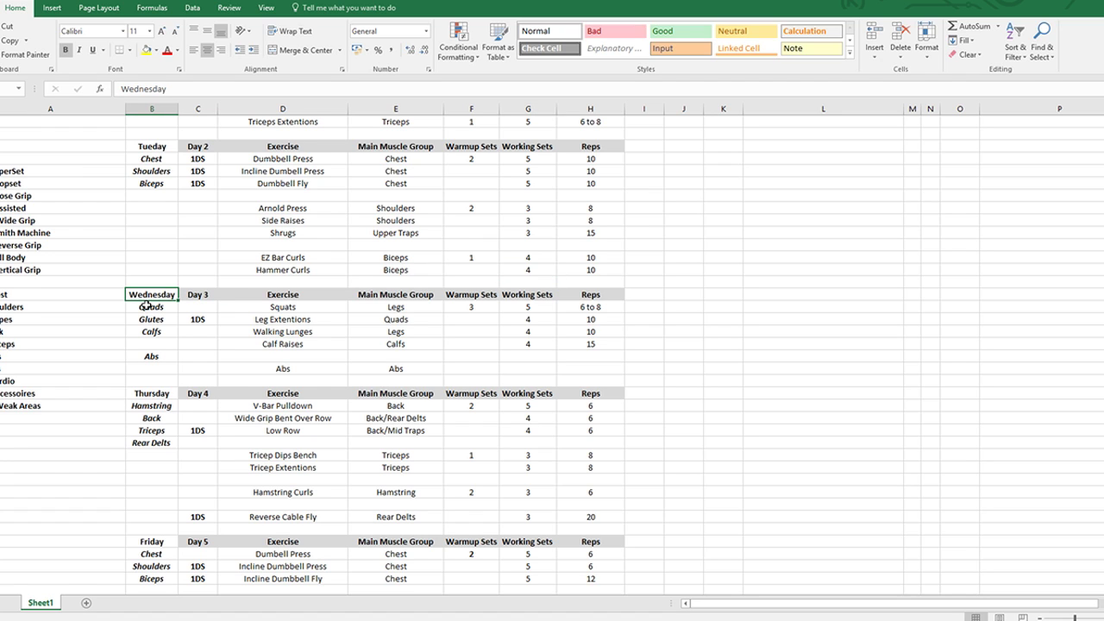
pyautogui.moveTo(148, 306); pyautogui.dragTo(612, 356)
pyautogui.click(587, 356)
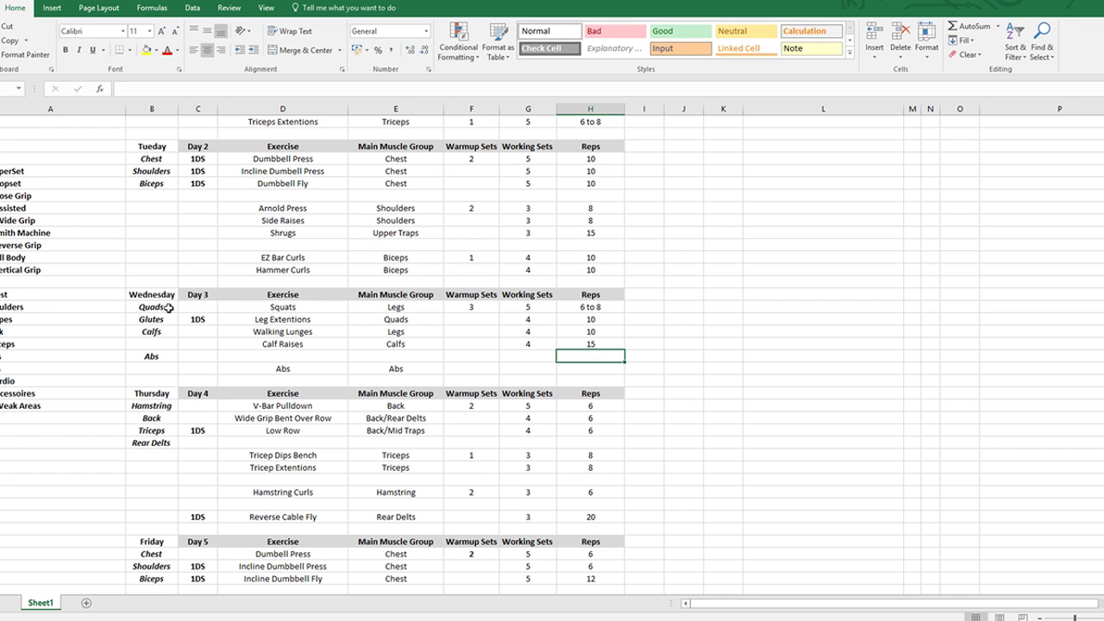
# Examine the warmup sets, working sets and reps of Squats in Day 3.
pyautogui.click(270, 308)
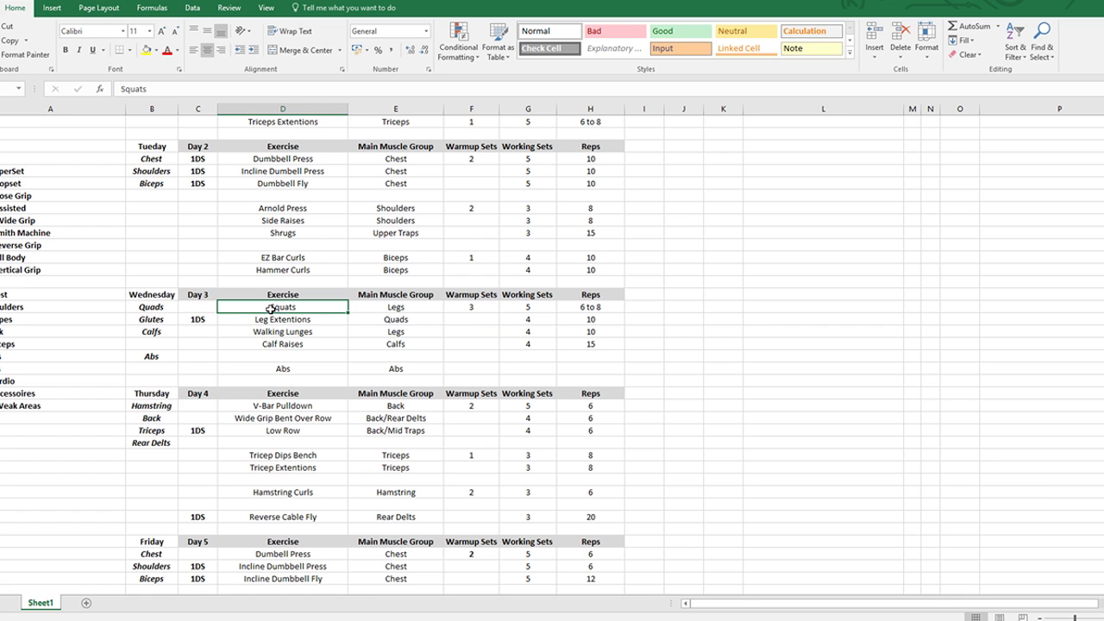
pyautogui.click(465, 307)
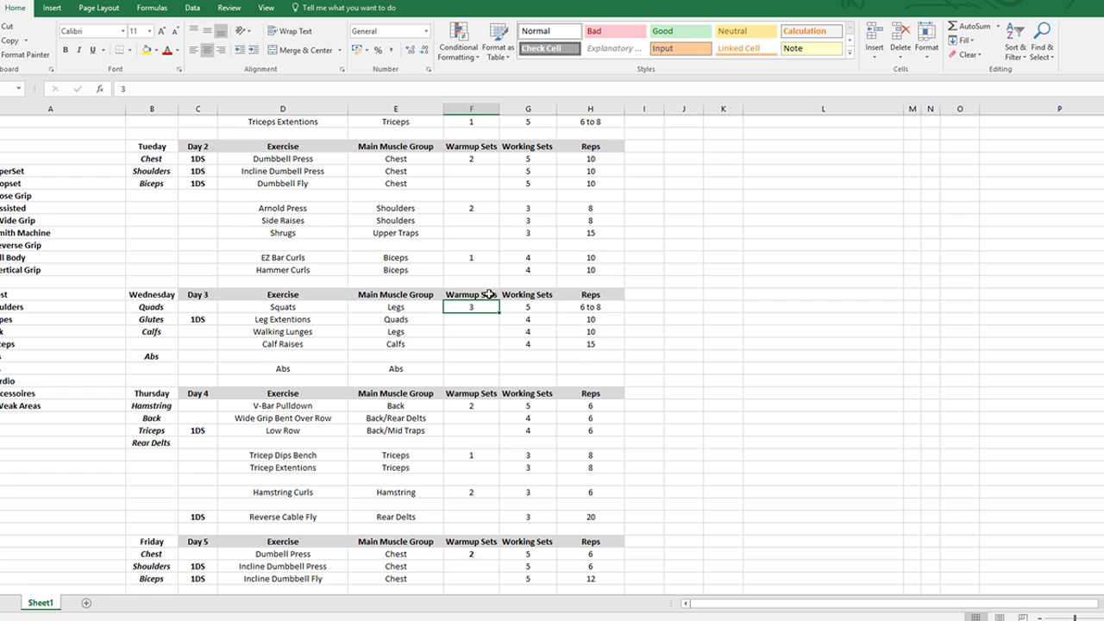
pyautogui.click(530, 307)
pyautogui.click(605, 308)
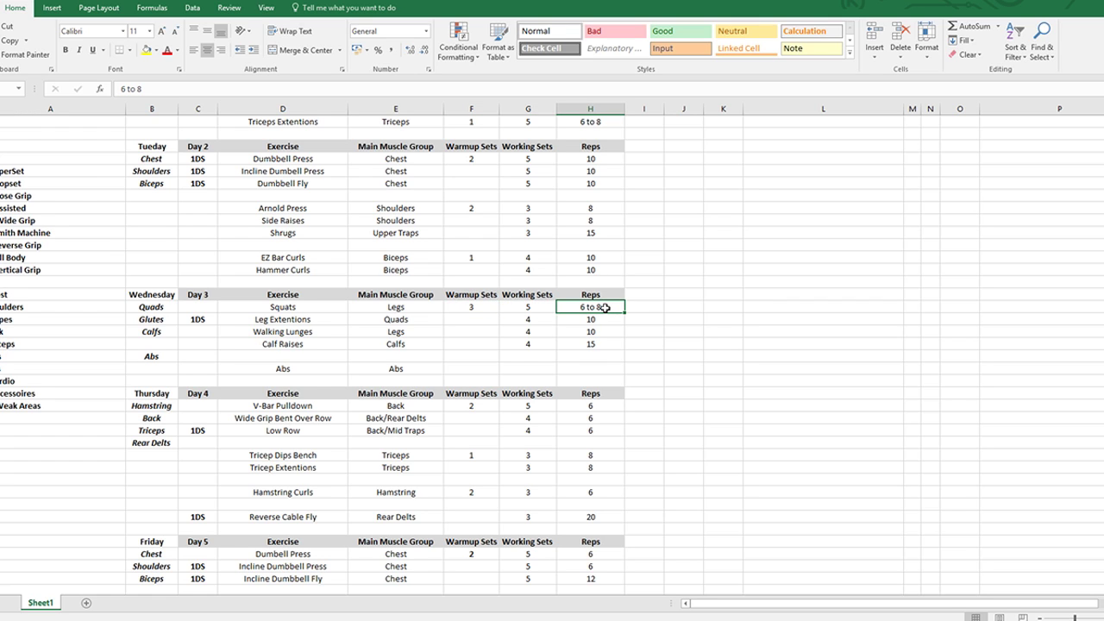
pyautogui.click(653, 308)
pyautogui.click(618, 308)
# Check the 1DS dropset mark of Leg Extentions in Day 3 against those in Day 1 and Day 2.
pyautogui.moveTo(267, 320); pyautogui.dragTo(394, 318)
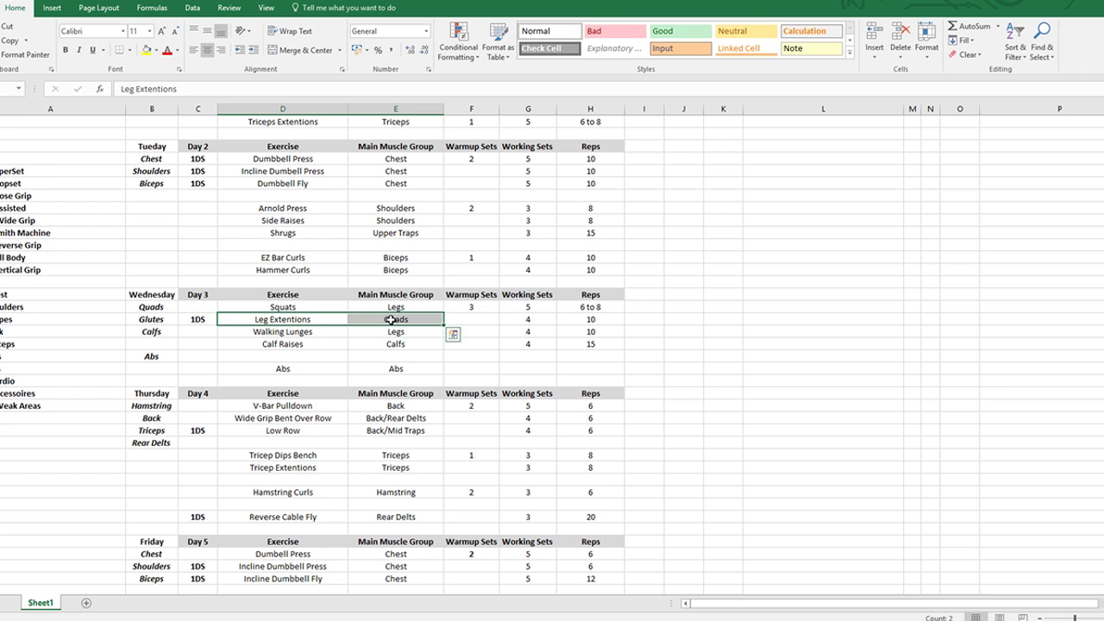
pyautogui.click(210, 317)
pyautogui.moveTo(198, 158); pyautogui.dragTo(202, 181)
pyautogui.write('1DS')
pyautogui.scroll(3, 203, 179)
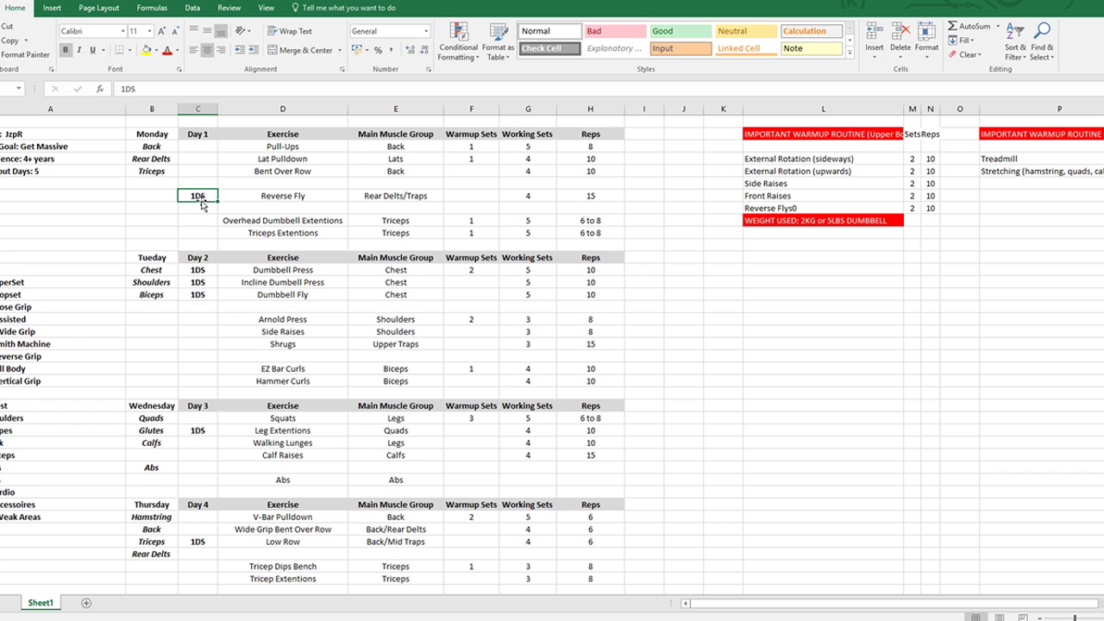
pyautogui.click(203, 272)
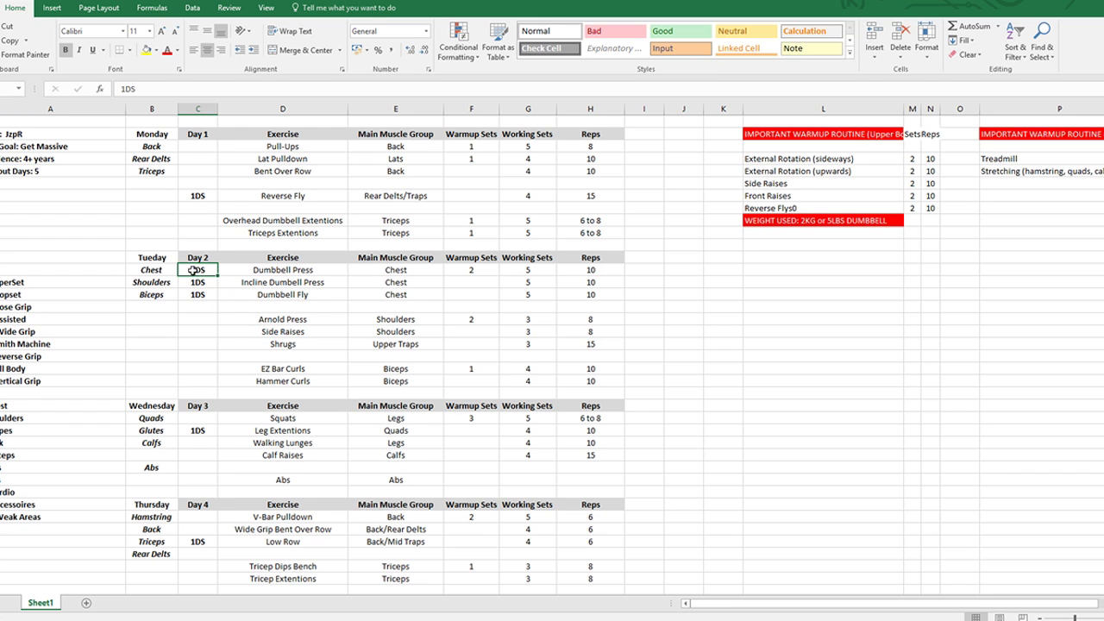
# Set the reps of Walking Lunges in Day 3 to "10 steps".
pyautogui.scroll(-4, 293, 276)
pyautogui.scroll(4, 260, 283)
pyautogui.scroll(-4, 259, 282)
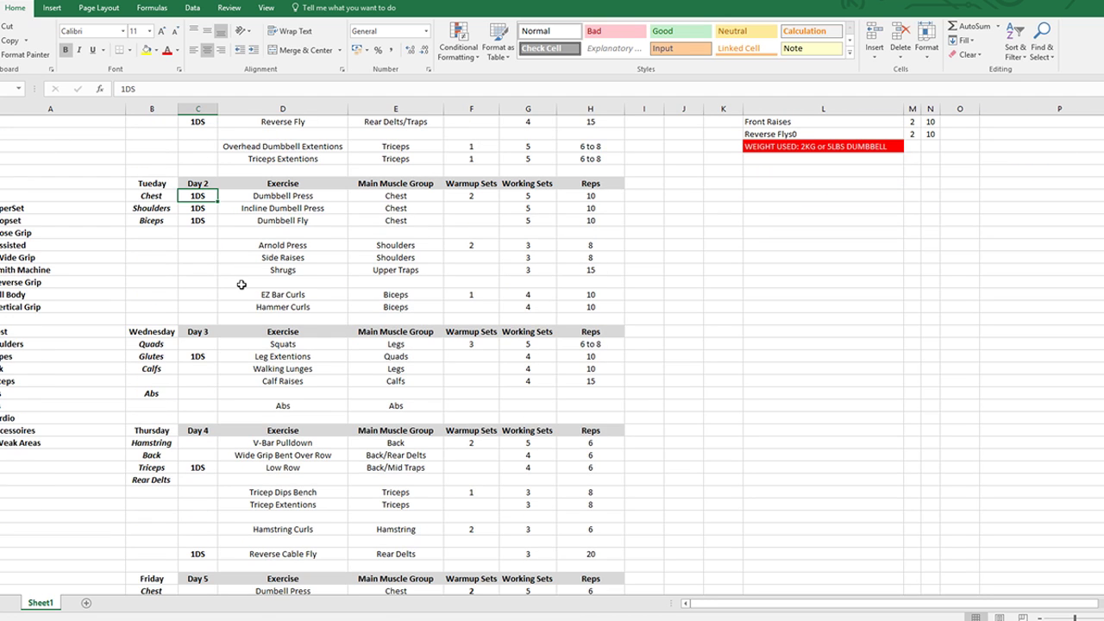
pyautogui.click(255, 296)
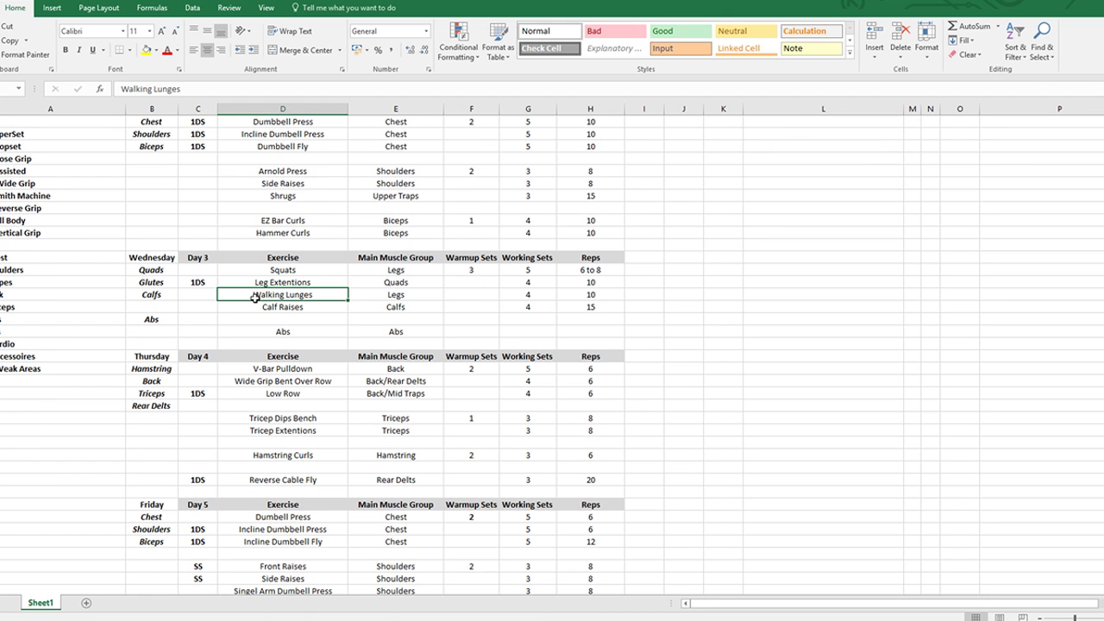
pyautogui.click(583, 297)
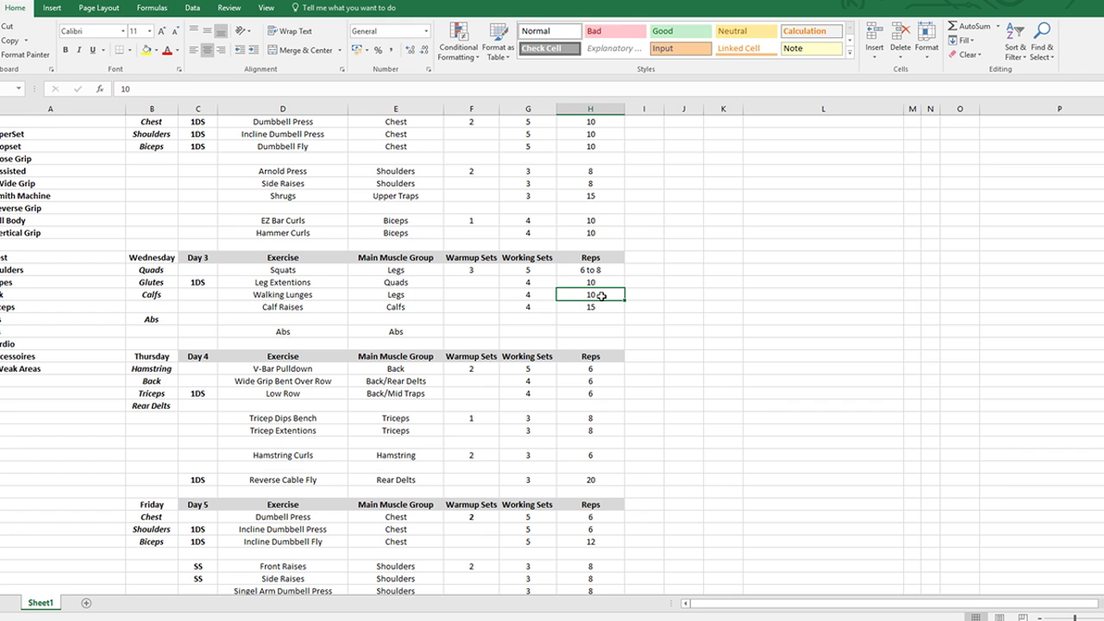
pyautogui.doubleClick(601, 296)
pyautogui.write('steps')
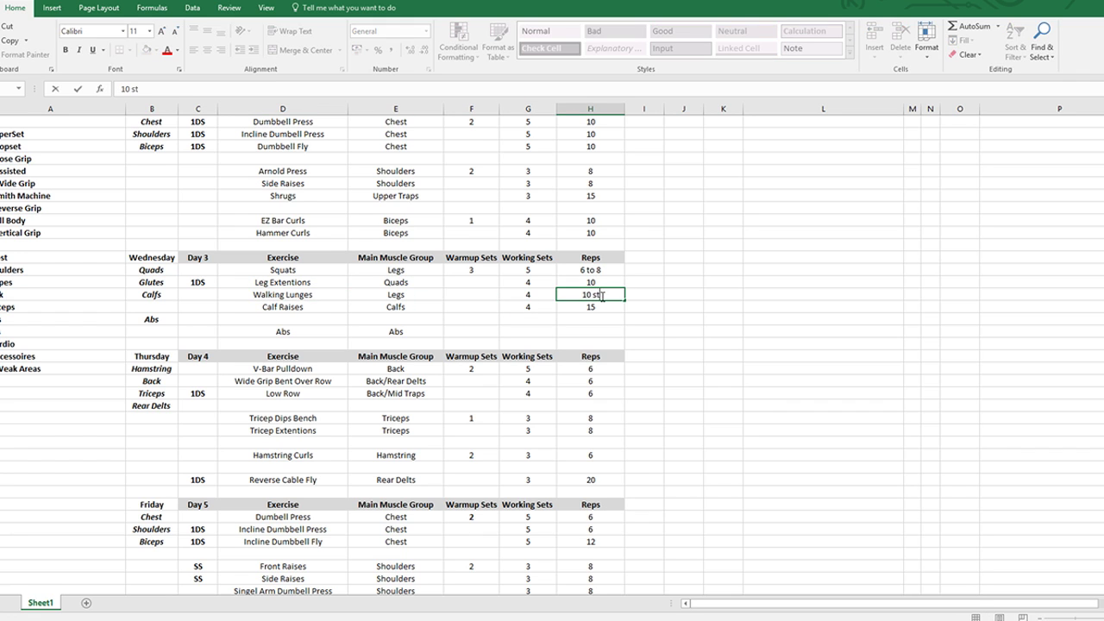
pyautogui.press('Return')
pyautogui.click(602, 297)
pyautogui.click(546, 293)
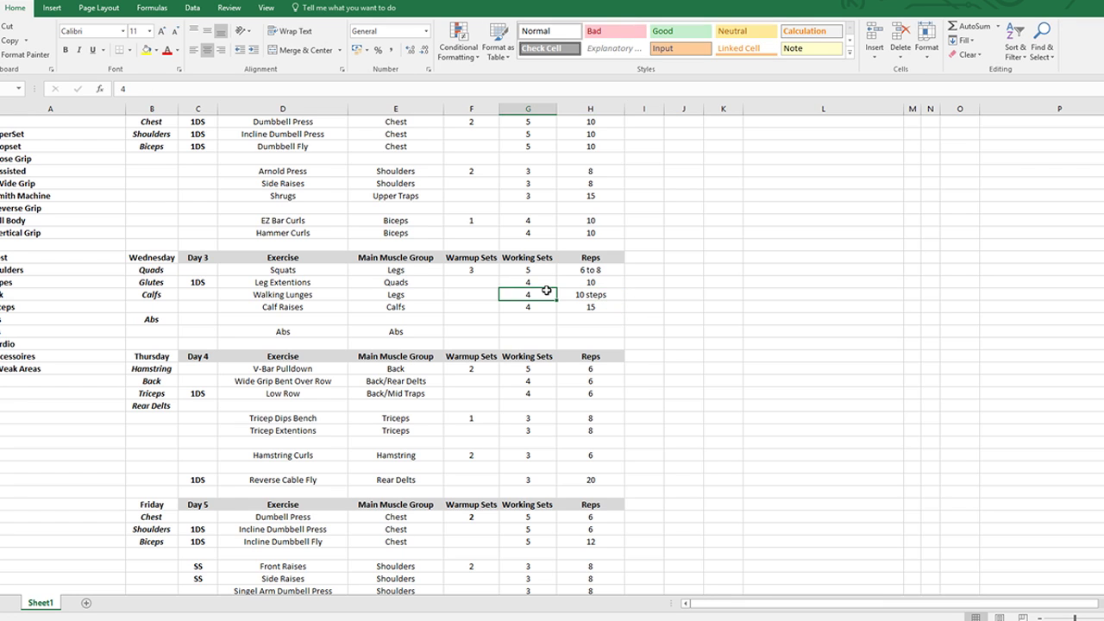
# Review the Calf Raises sets and reps and the Abs row in Day 3.
pyautogui.click(285, 308)
pyautogui.click(413, 307)
pyautogui.click(530, 309)
pyautogui.click(594, 306)
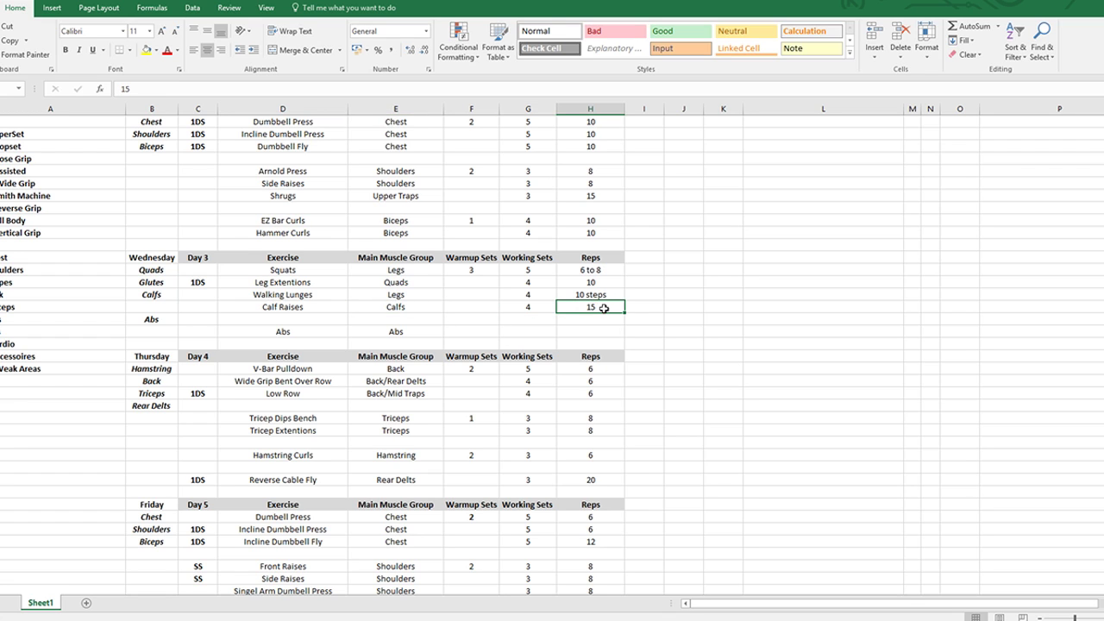
pyautogui.moveTo(277, 329); pyautogui.dragTo(581, 328)
pyautogui.click(582, 330)
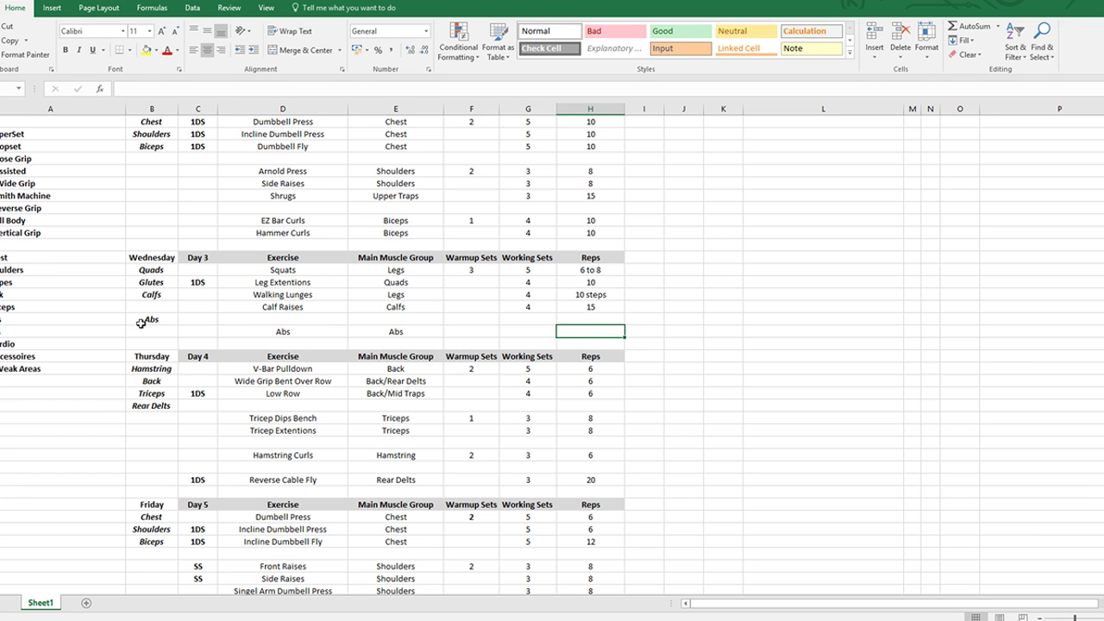
pyautogui.click(342, 327)
pyautogui.moveTo(343, 328); pyautogui.dragTo(604, 337)
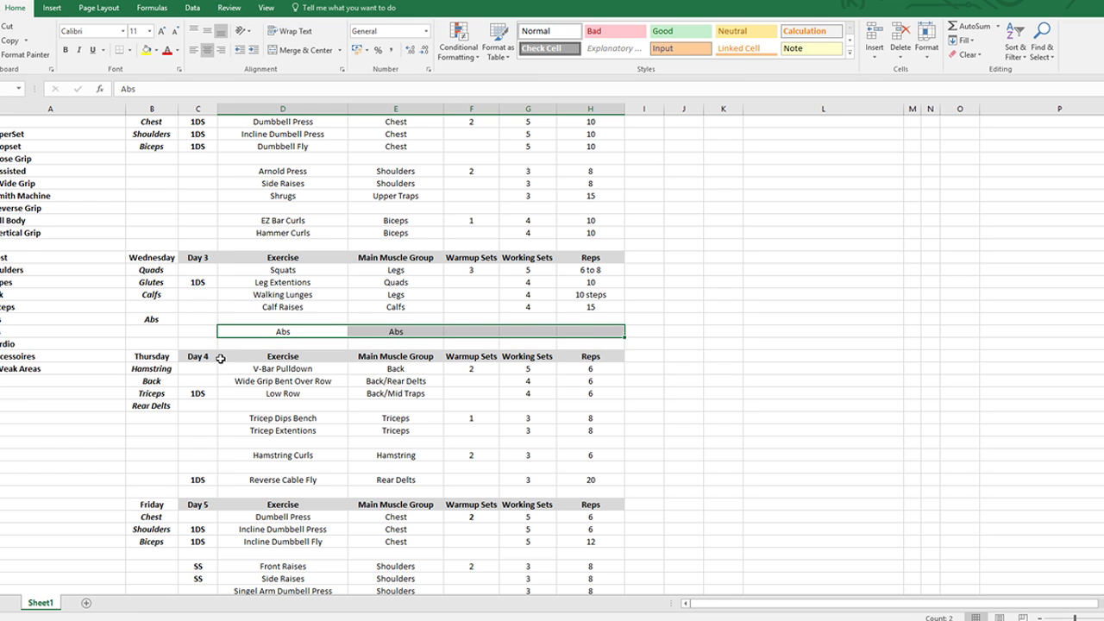
pyautogui.click(281, 333)
# Examine the Thursday Day 4 muscle groups and the full Day 4 exercise block.
pyautogui.scroll(-4, 302, 315)
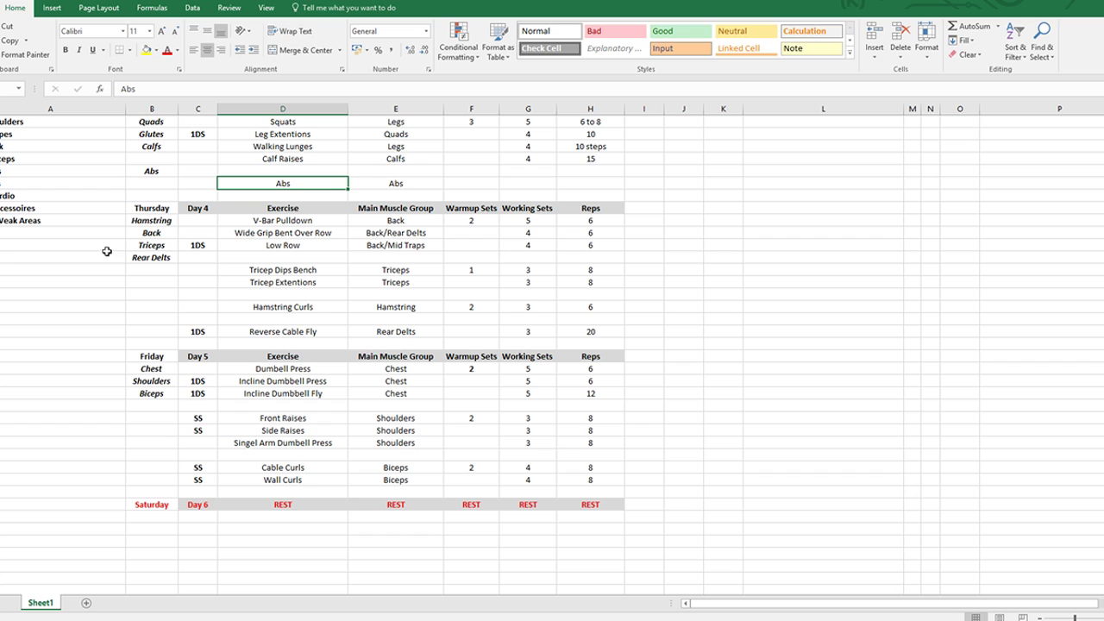
pyautogui.click(160, 232)
pyautogui.click(152, 245)
pyautogui.click(152, 257)
pyautogui.moveTo(152, 220); pyautogui.dragTo(151, 257)
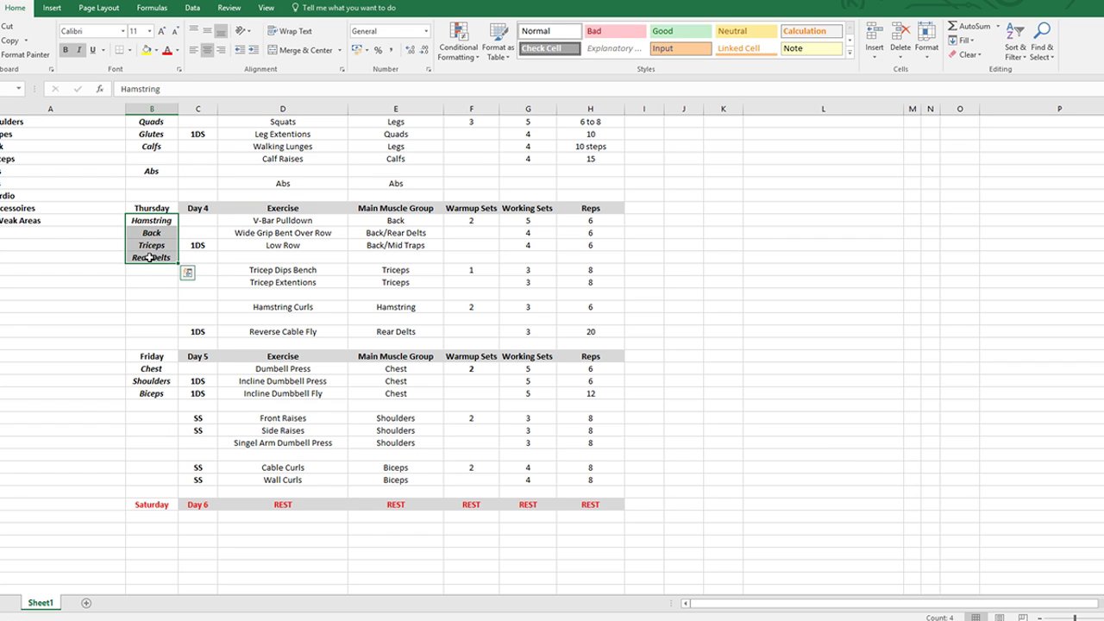
pyautogui.click(152, 258)
pyautogui.moveTo(259, 222); pyautogui.dragTo(626, 333)
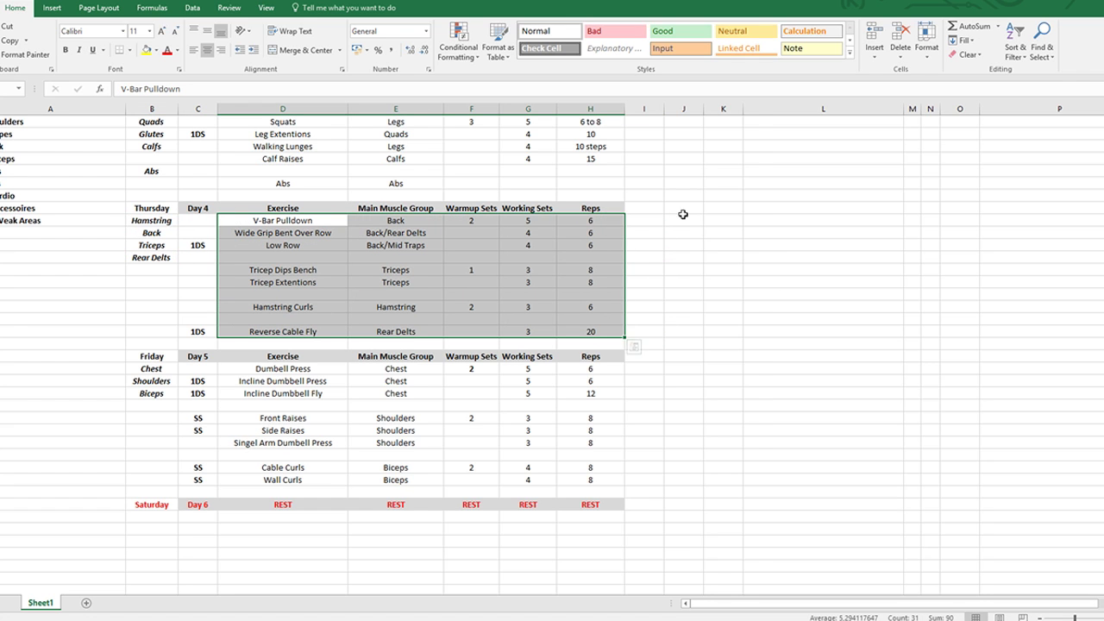
# Compare the Day 4 back exercises with the back exercises and reps of Day 1.
pyautogui.click(290, 249)
pyautogui.click(293, 231)
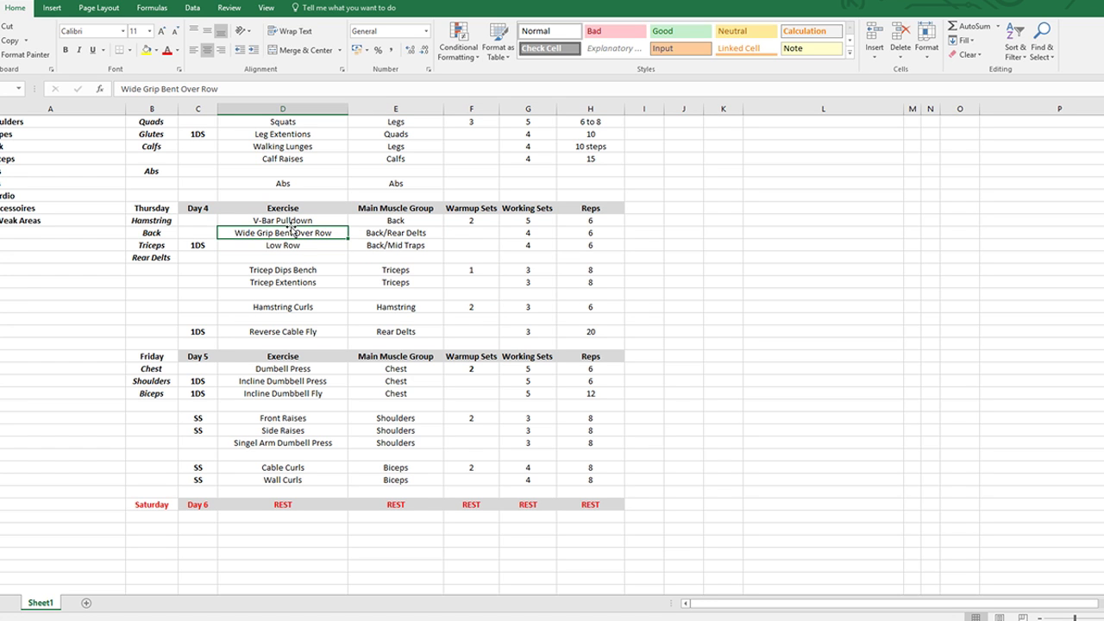
pyautogui.click(291, 221)
pyautogui.scroll(8, 290, 222)
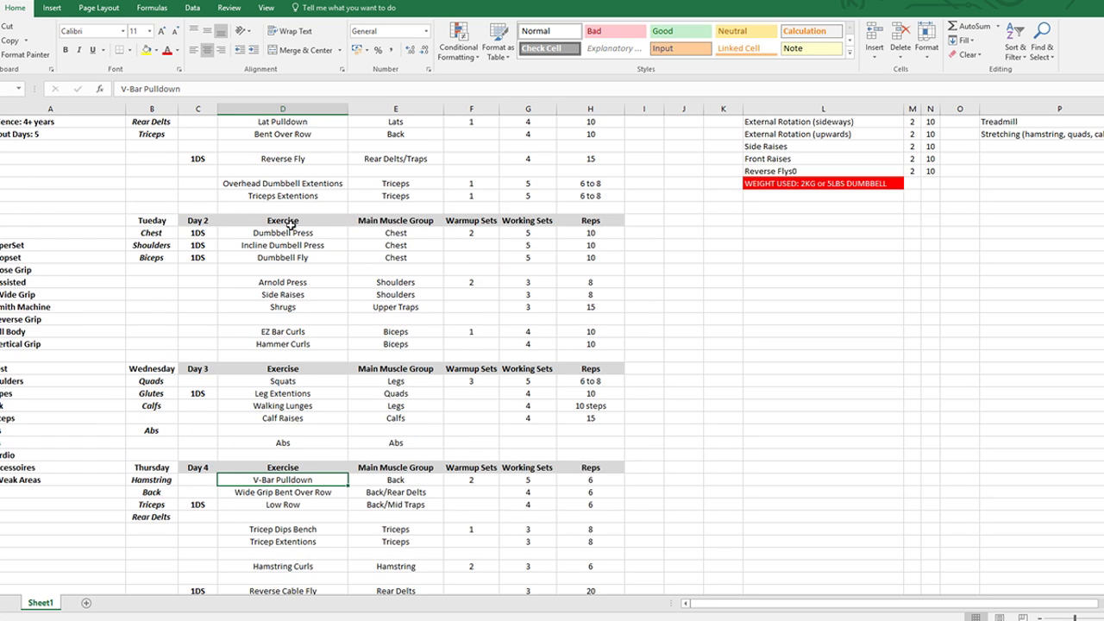
pyautogui.moveTo(380, 145); pyautogui.dragTo(592, 182)
pyautogui.click(592, 182)
pyautogui.moveTo(539, 145); pyautogui.dragTo(604, 152)
pyautogui.click(607, 172)
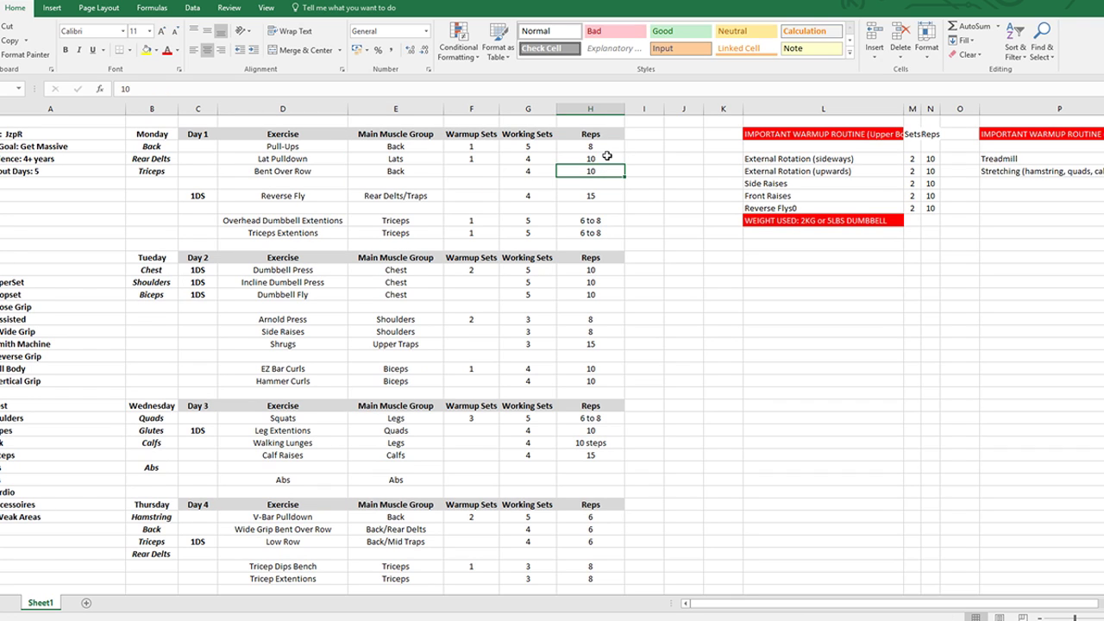
pyautogui.moveTo(280, 149); pyautogui.dragTo(293, 160)
pyautogui.click(280, 171)
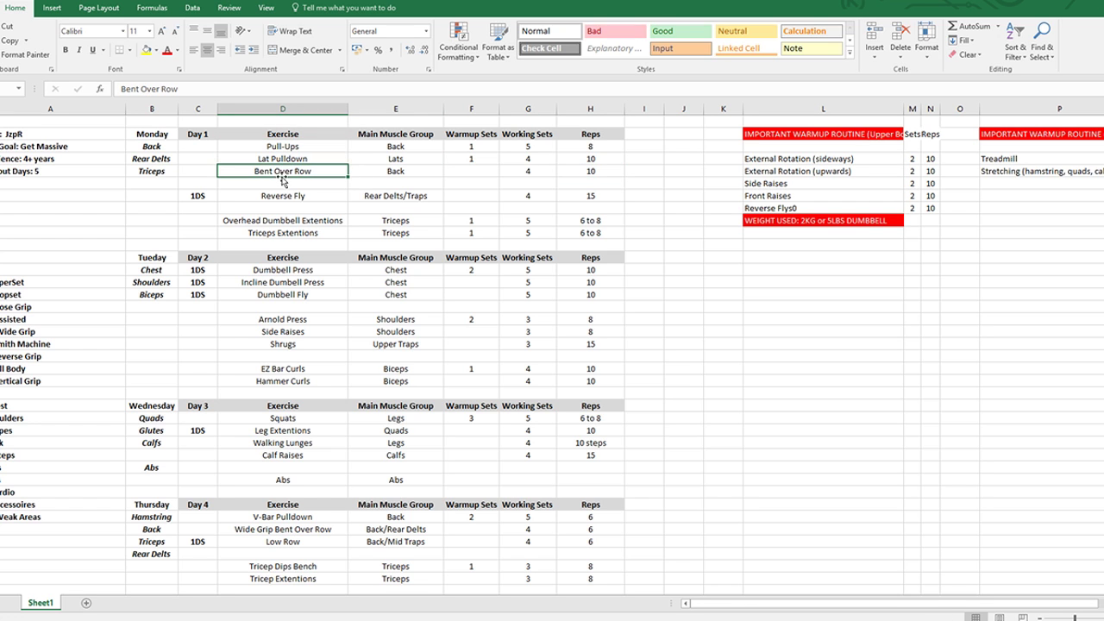
pyautogui.scroll(-1, 315, 164)
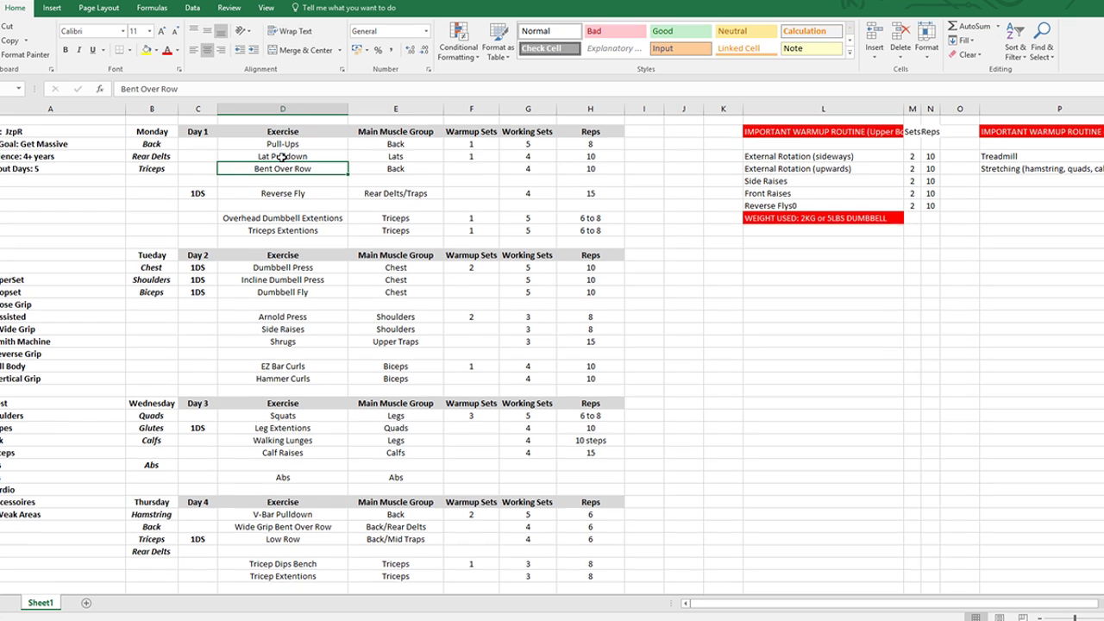
pyautogui.scroll(1, 348, 161)
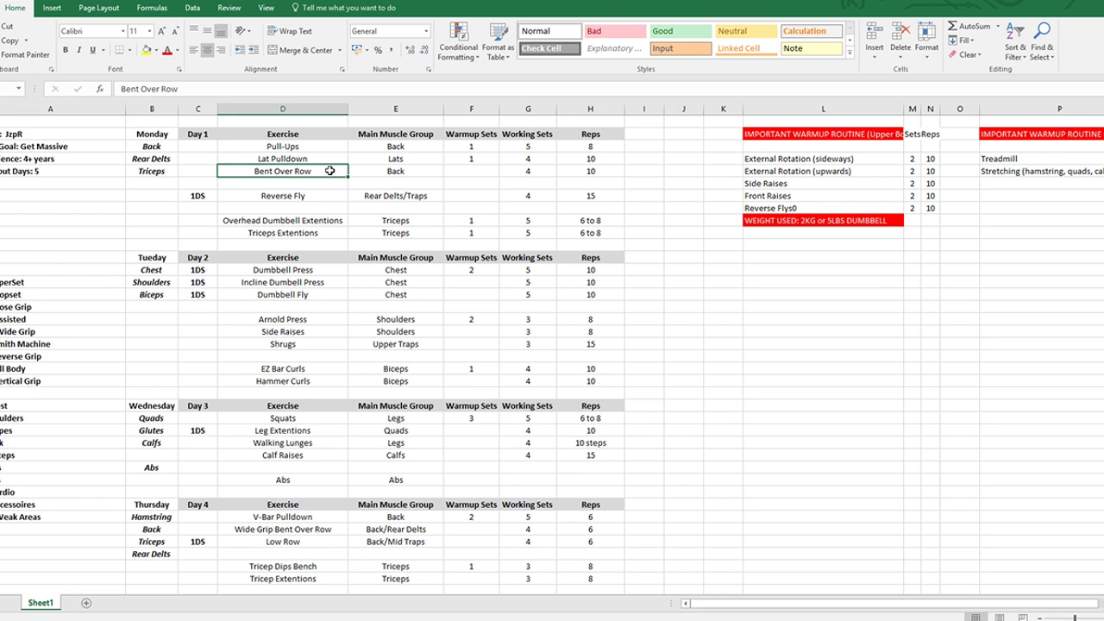
# Recheck V-Bar Pulldown, Wide Grip Bent Over Row and Low Row in Day 4 against the Day 1 block.
pyautogui.scroll(-4, 329, 171)
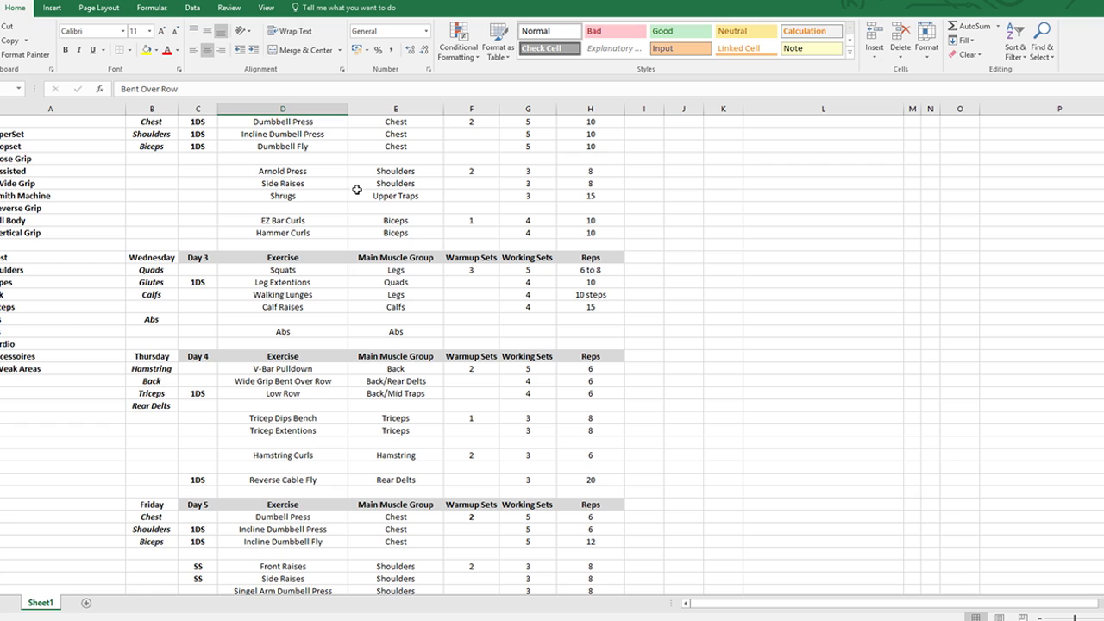
pyautogui.moveTo(251, 366); pyautogui.dragTo(604, 394)
pyautogui.click(303, 394)
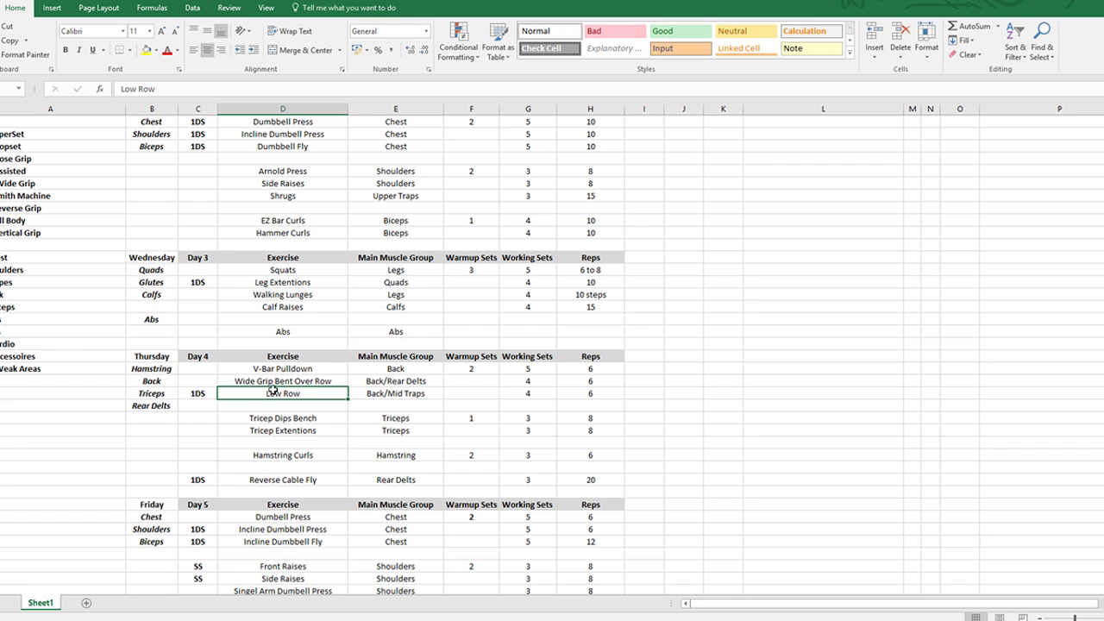
pyautogui.moveTo(266, 367); pyautogui.dragTo(285, 387)
pyautogui.click(283, 393)
pyautogui.click(294, 370)
pyautogui.scroll(4, 294, 372)
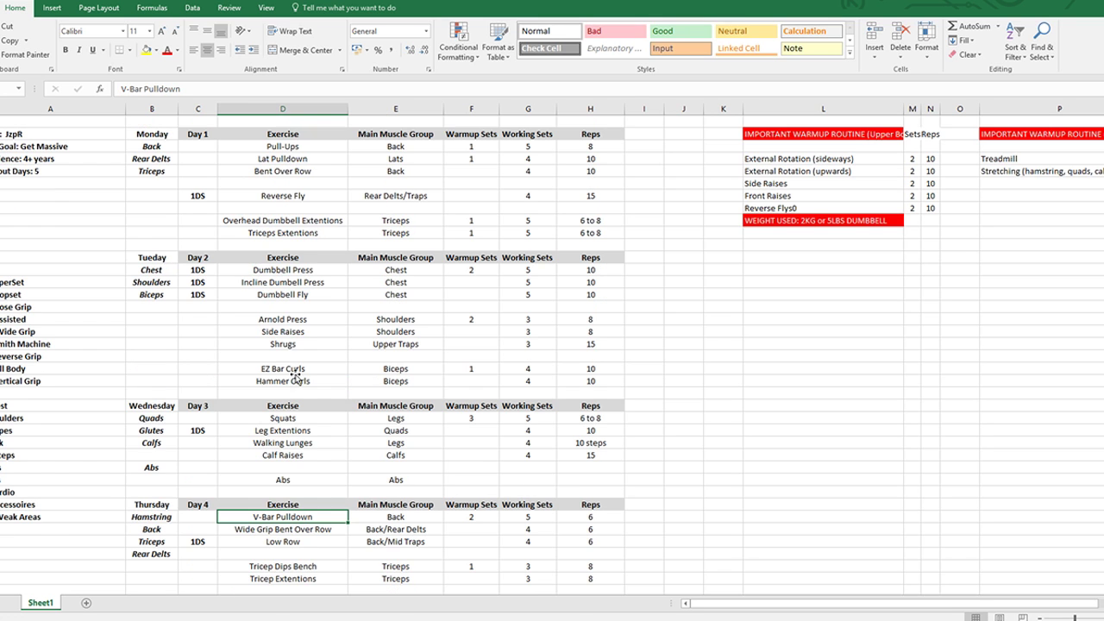
# Check the main muscle groups of Wide Grip Bent Over Row and Low Row in Day 4.
pyautogui.scroll(-5, 323, 341)
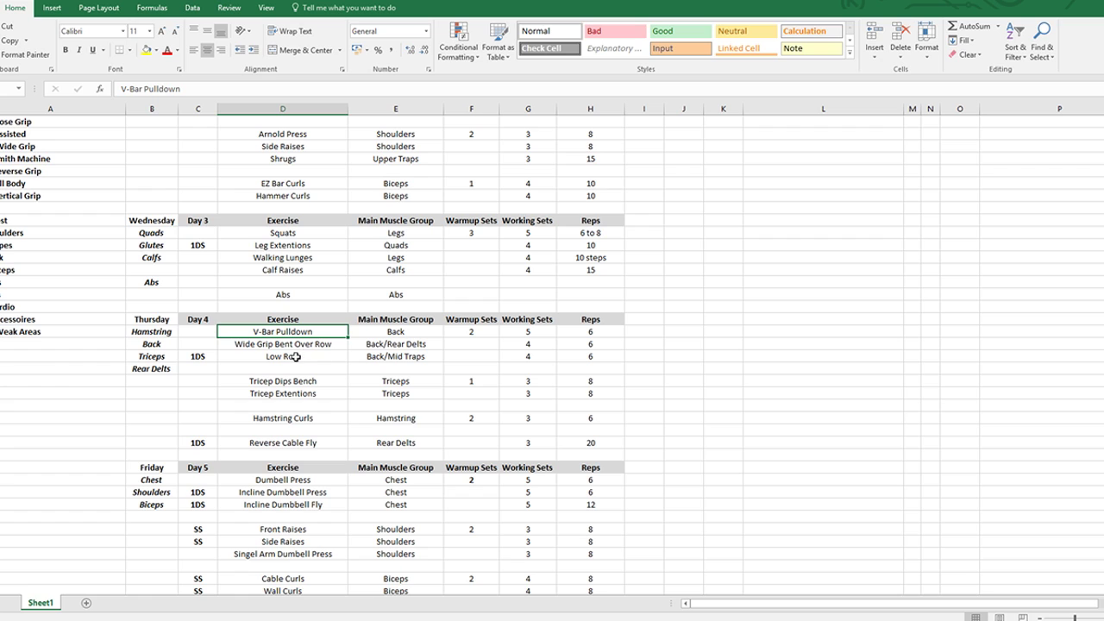
pyautogui.click(296, 346)
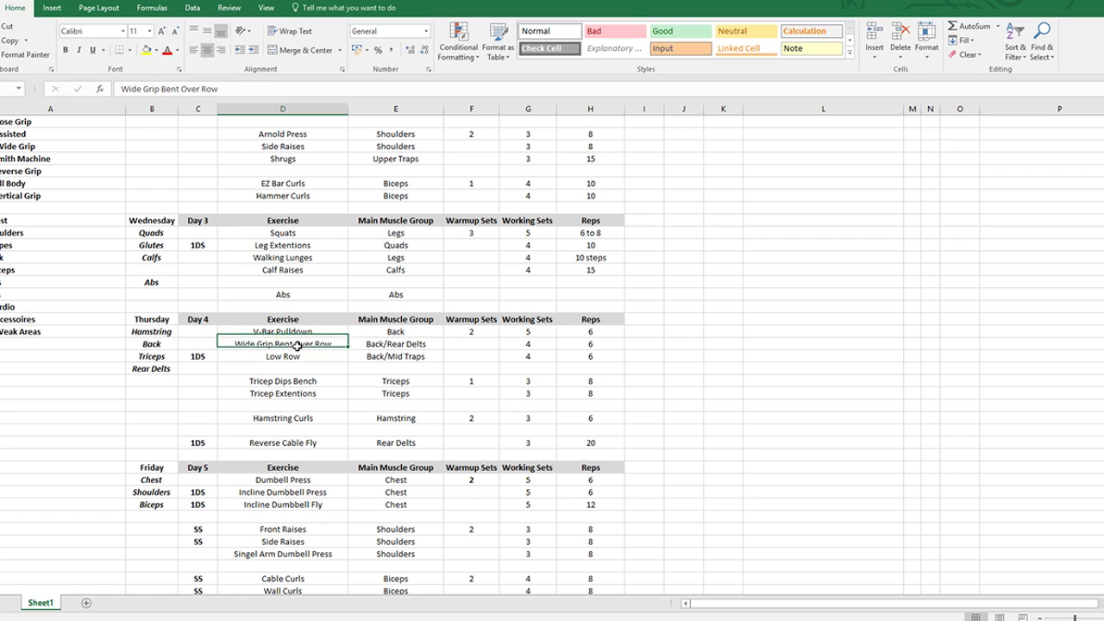
pyautogui.click(392, 345)
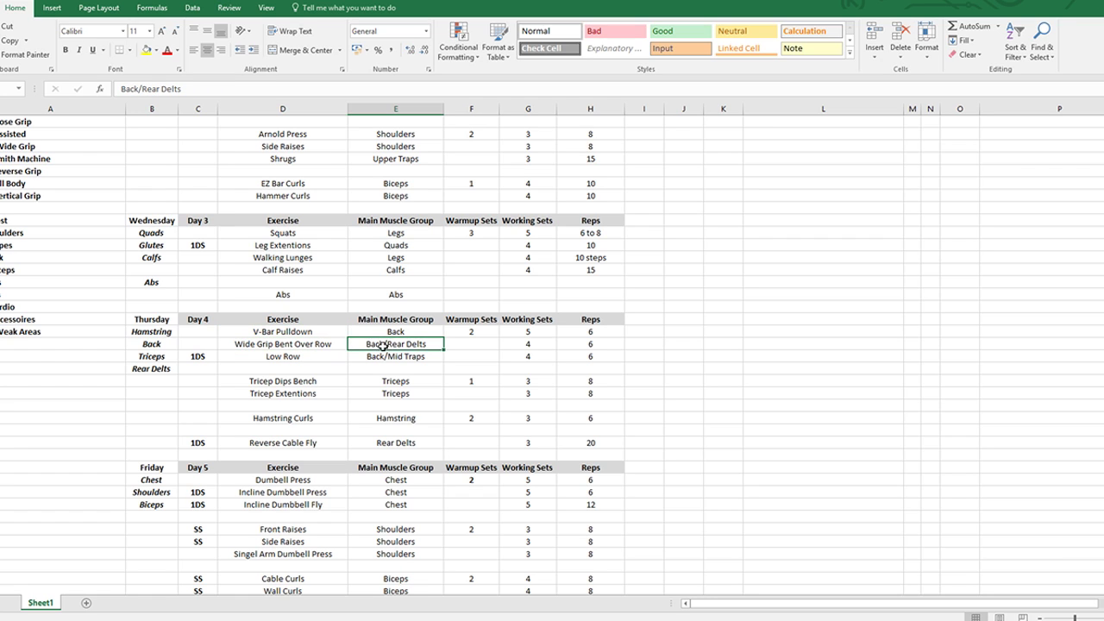
pyautogui.click(294, 356)
pyautogui.click(394, 354)
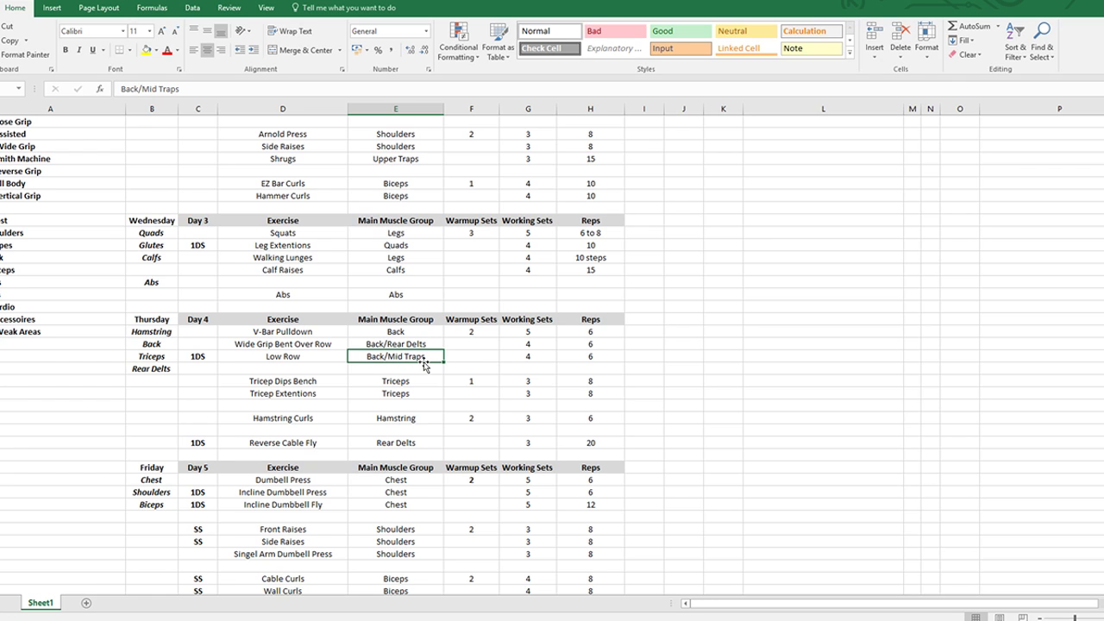
pyautogui.moveTo(259, 336); pyautogui.dragTo(422, 361)
pyautogui.click(423, 360)
# Check the working sets and reps of the three back exercises in Day 4.
pyautogui.click(529, 335)
pyautogui.write('5')
pyautogui.hotkey('ctrl', 'Return')
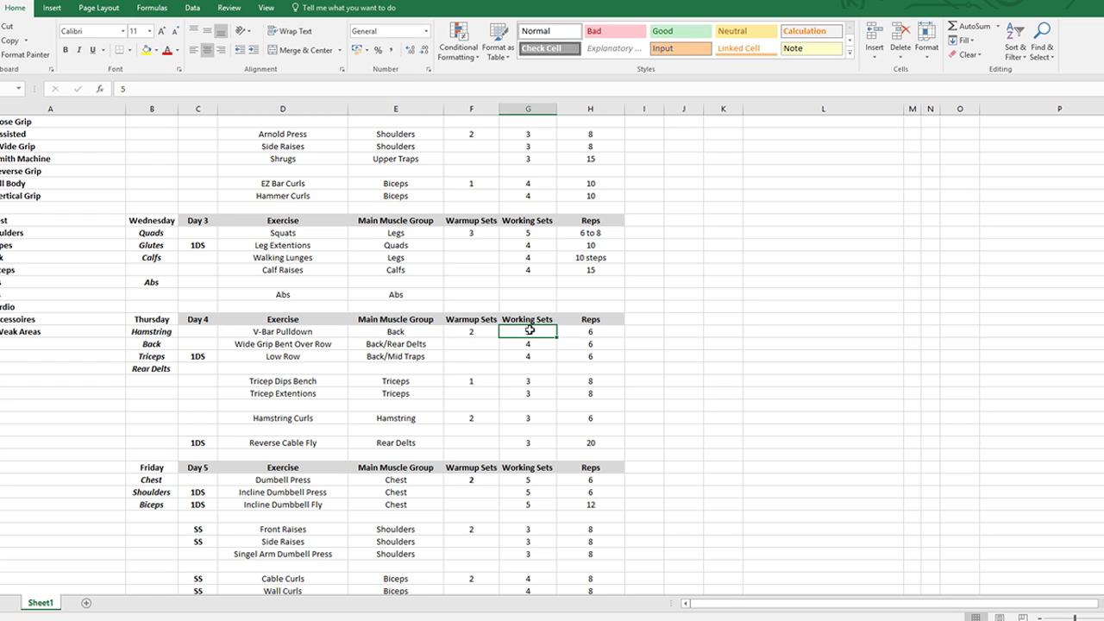
pyautogui.click(533, 343)
pyautogui.click(538, 356)
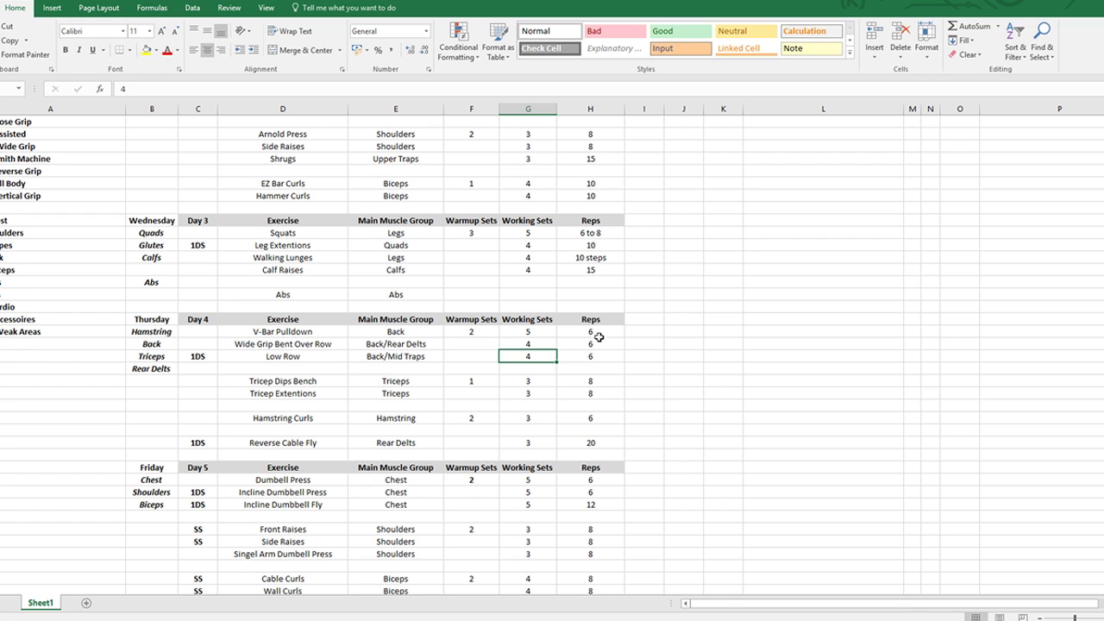
pyautogui.moveTo(598, 337); pyautogui.dragTo(593, 353)
pyautogui.click(595, 352)
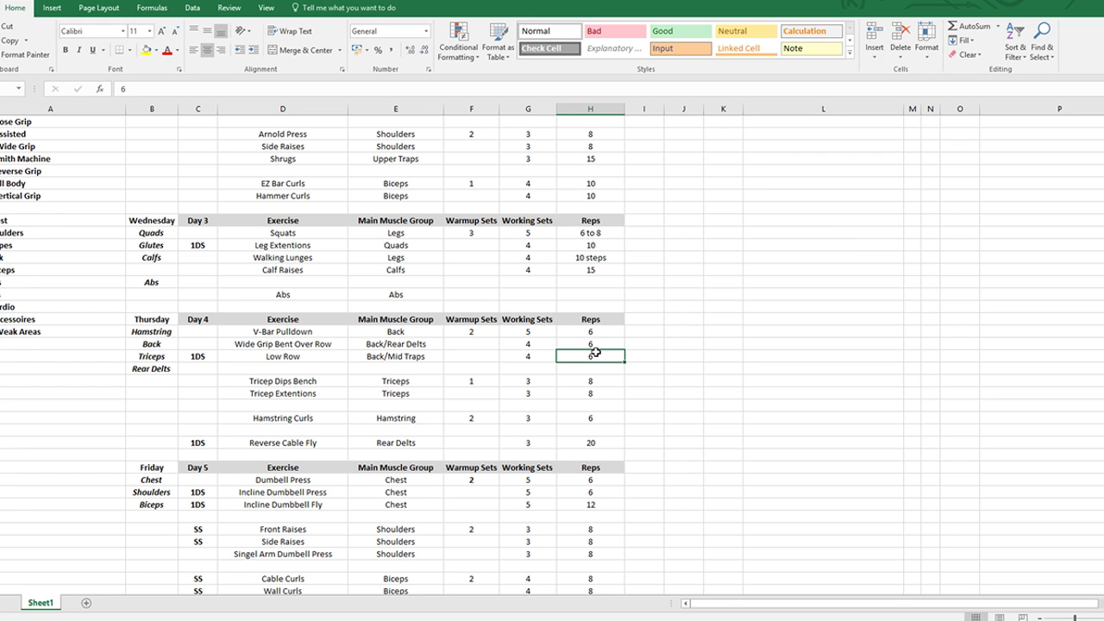
pyautogui.moveTo(601, 332); pyautogui.dragTo(607, 366)
pyautogui.click(606, 366)
# Review the warmup sets, working sets and reps of the two triceps exercises in Day 4.
pyautogui.click(280, 382)
pyautogui.moveTo(281, 382); pyautogui.dragTo(570, 393)
pyautogui.click(569, 393)
pyautogui.click(471, 383)
pyautogui.write('1')
pyautogui.press('Return')
pyautogui.moveTo(523, 382); pyautogui.dragTo(594, 389)
pyautogui.click(595, 392)
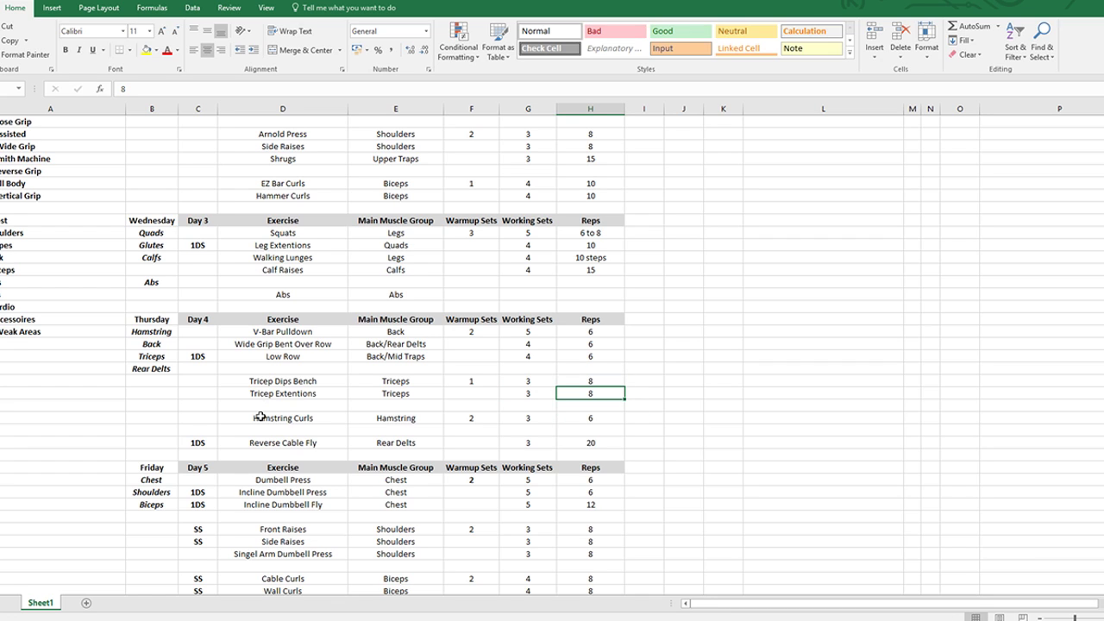
# Check the warmup sets, working sets and reps of Hamstring Curls in Day 4.
pyautogui.click(492, 420)
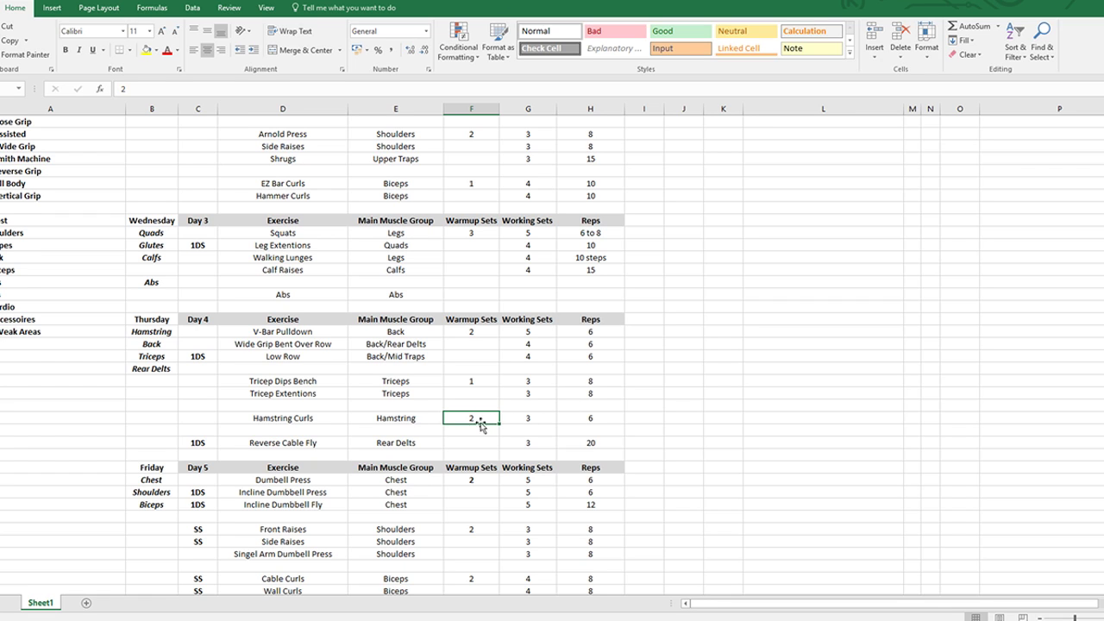
pyautogui.click(539, 417)
pyautogui.click(593, 417)
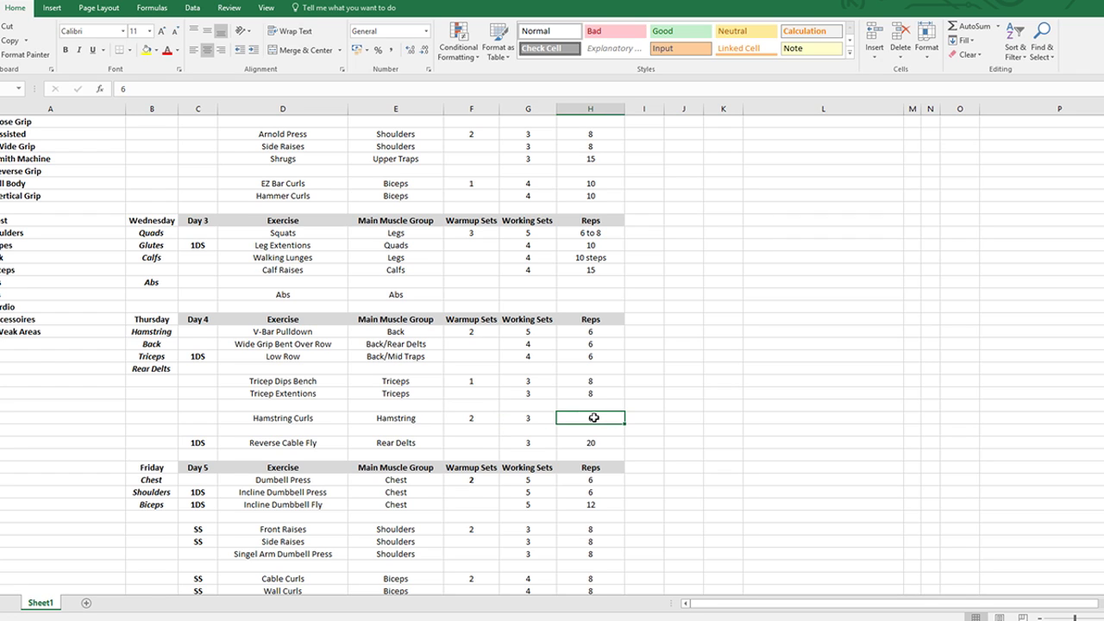
# Examine the Reverse Cable Fly row in Day 4 with its dropset mark, working sets and reps.
pyautogui.moveTo(198, 444); pyautogui.dragTo(597, 443)
pyautogui.click(597, 444)
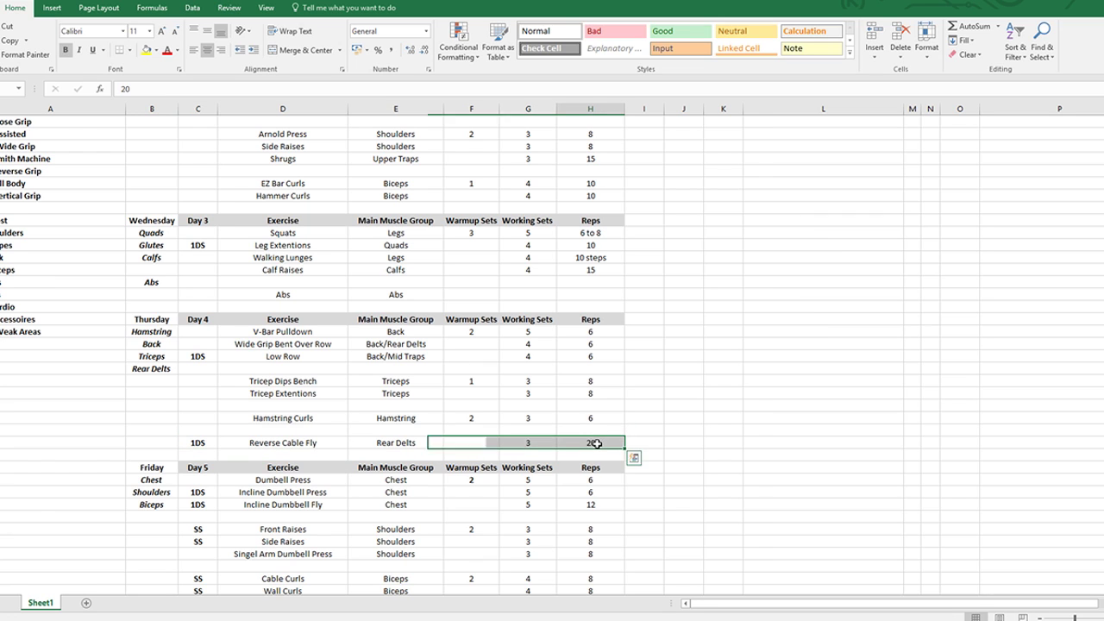
pyautogui.moveTo(259, 444); pyautogui.dragTo(586, 444)
pyautogui.click(586, 443)
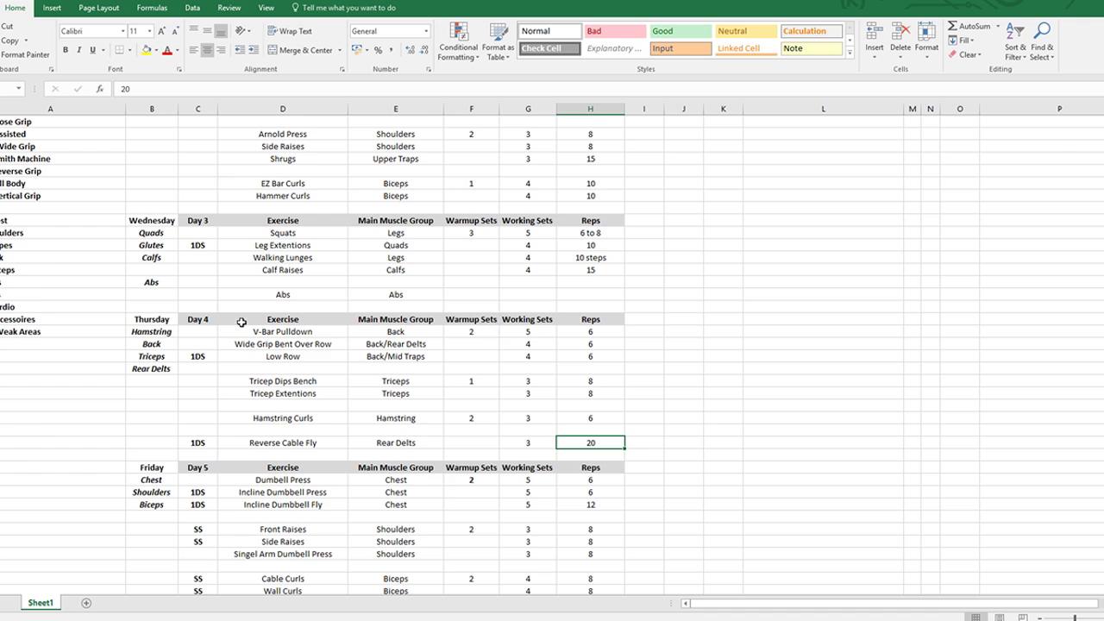
pyautogui.scroll(3, 241, 320)
pyautogui.scroll(-7, 316, 290)
pyautogui.moveTo(191, 333); pyautogui.dragTo(599, 328)
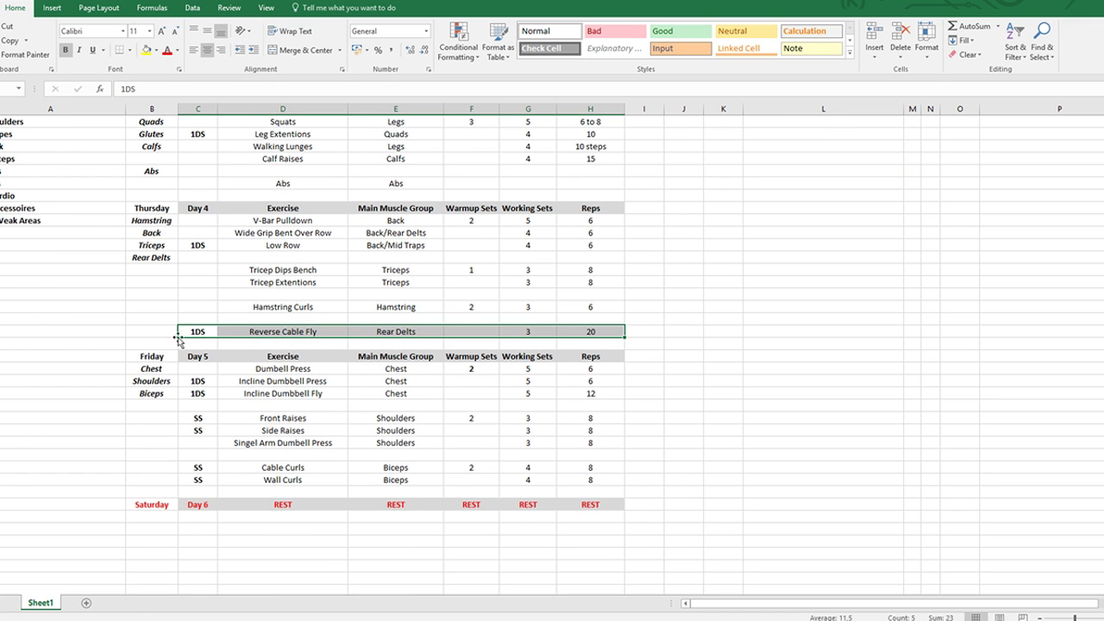
pyautogui.click(585, 331)
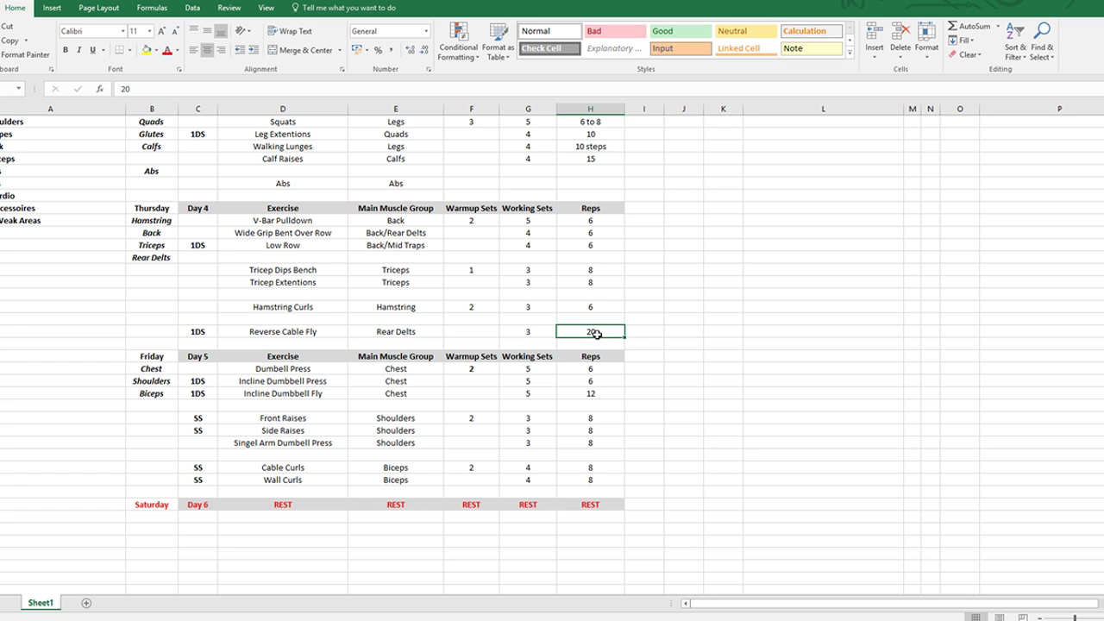
# Look over the complete Day 5 exercise block, from the chest exercises down to the biceps exercises.
pyautogui.moveTo(286, 368); pyautogui.dragTo(608, 477)
pyautogui.click(607, 479)
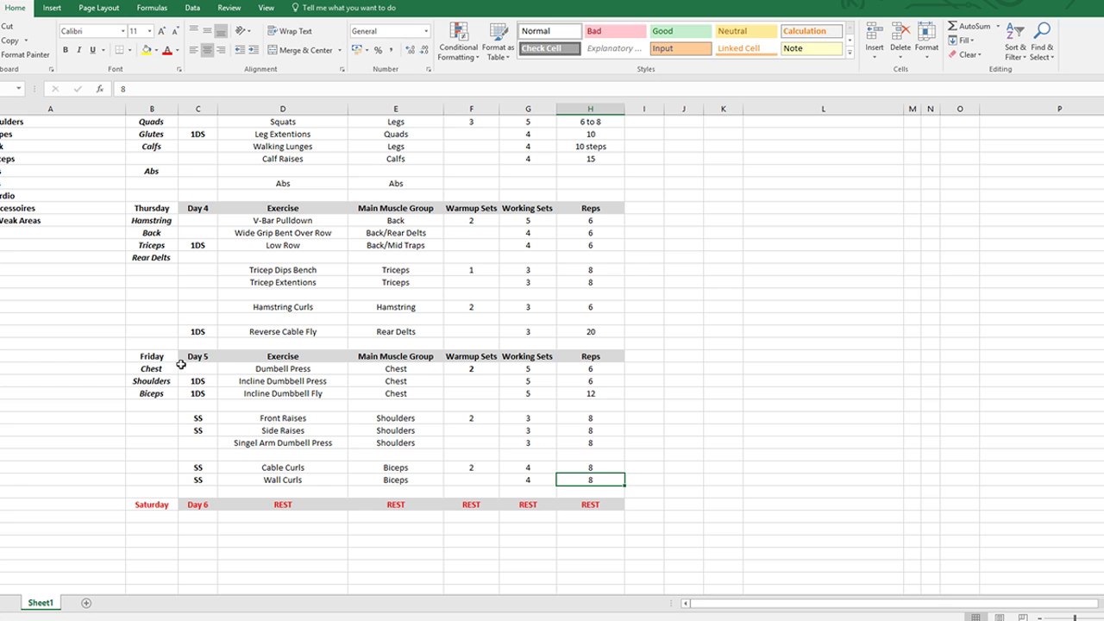
pyautogui.moveTo(246, 370); pyautogui.dragTo(591, 469)
pyautogui.click(592, 468)
# Check the warmup sets, working sets and reps of Dumbell Press and Incline Dumbbell Press in Day 5.
pyautogui.click(291, 372)
pyautogui.click(472, 374)
pyautogui.moveTo(552, 370); pyautogui.dragTo(600, 380)
pyautogui.click(594, 379)
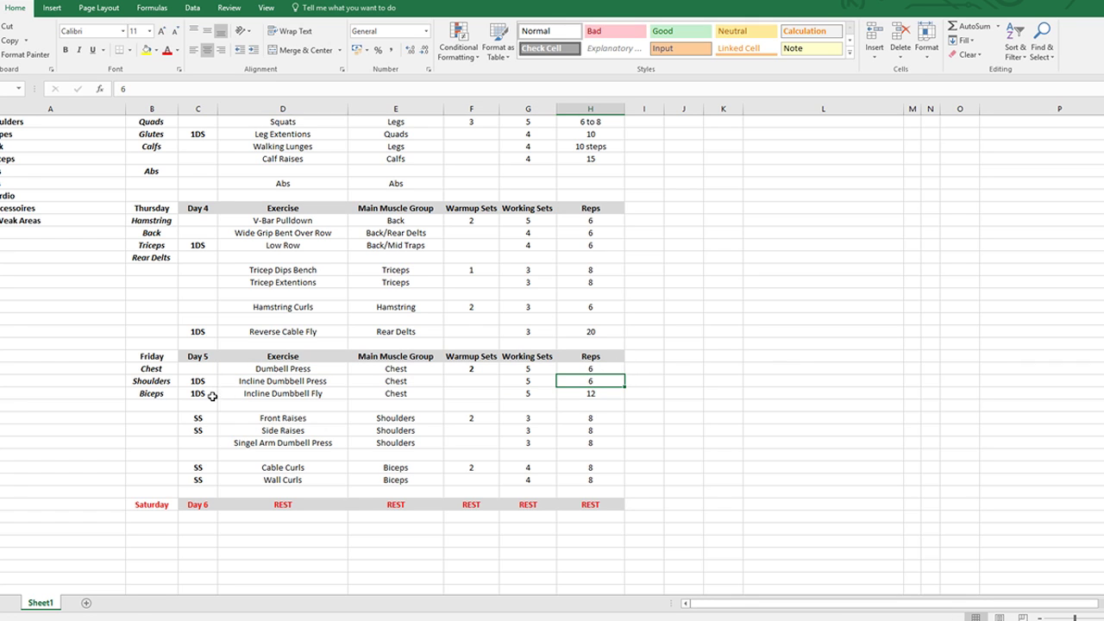
# Examine the dropset marks, working sets and reps of Incline Dumbbell Fly in Day 5, comparing its reps with Dumbell Press.
pyautogui.click(212, 383)
pyautogui.click(238, 394)
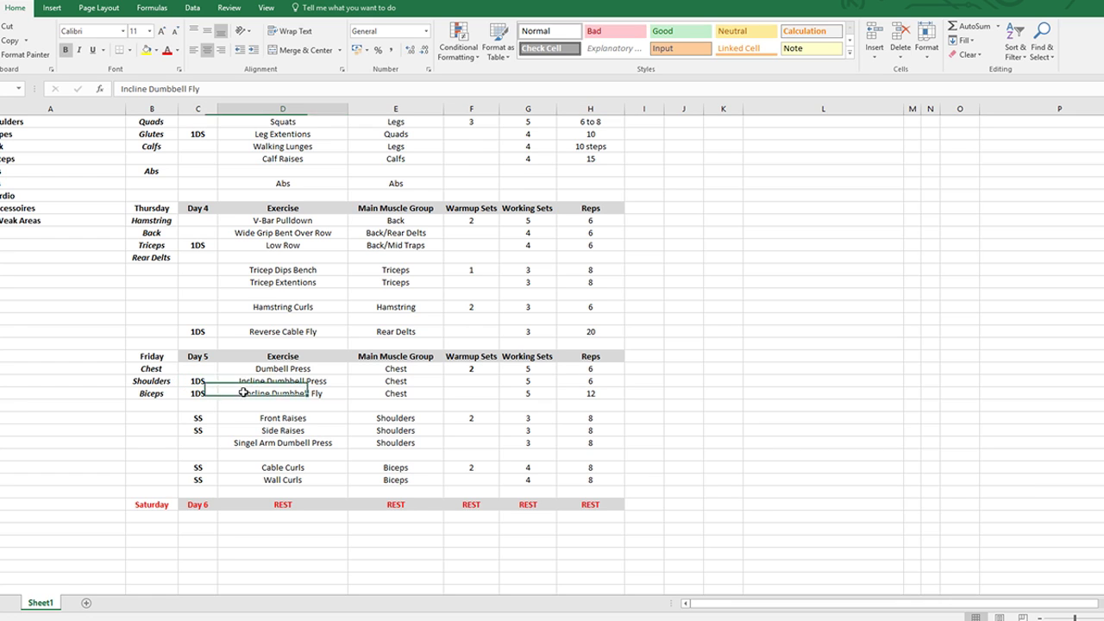
pyautogui.click(525, 392)
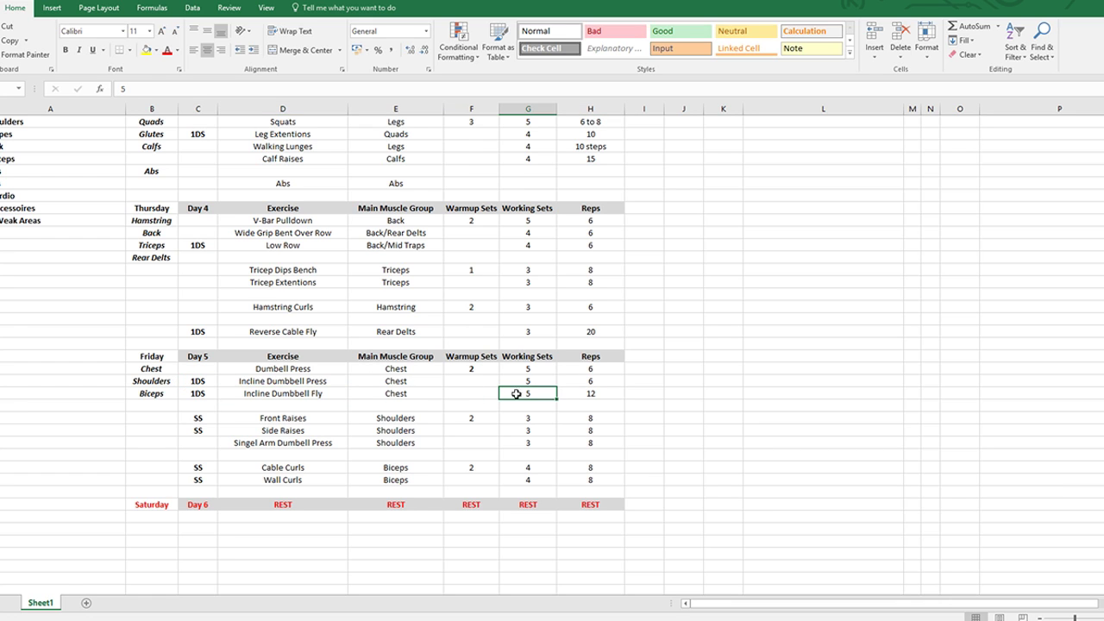
pyautogui.click(594, 390)
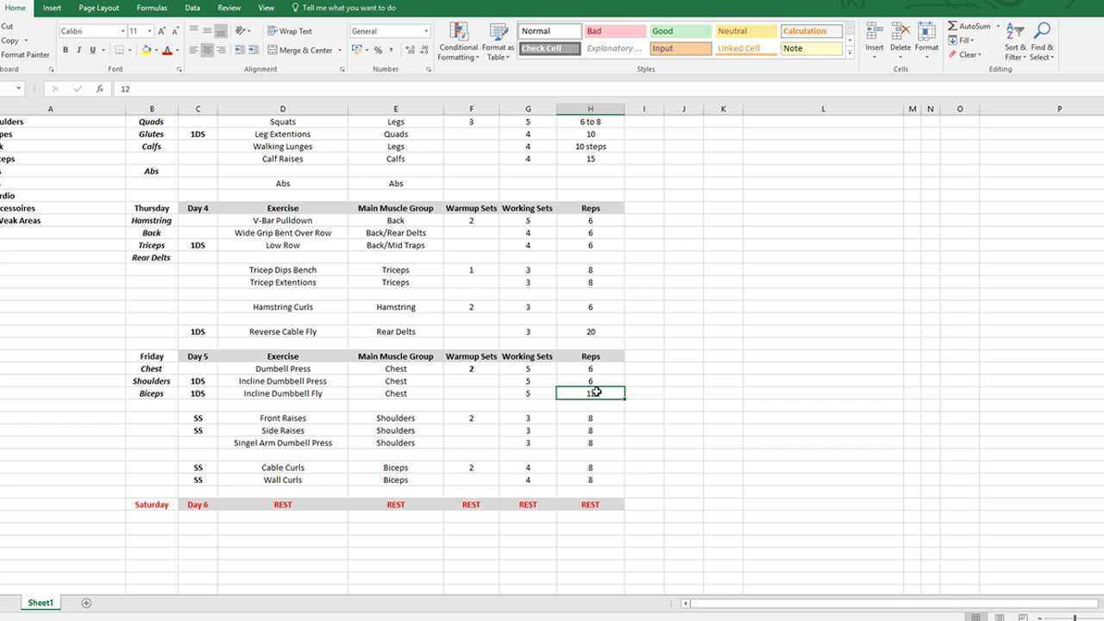
pyautogui.moveTo(608, 393)
pyautogui.mouseDown()
pyautogui.moveTo(633, 389)
pyautogui.moveTo(605, 393)
pyautogui.mouseUp()
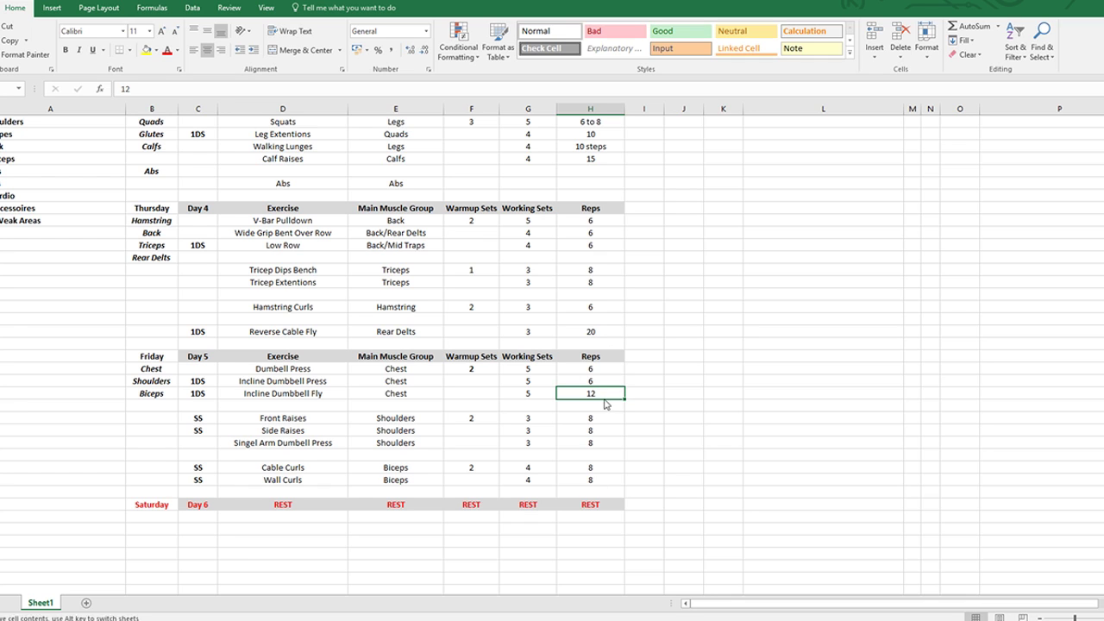
pyautogui.click(598, 371)
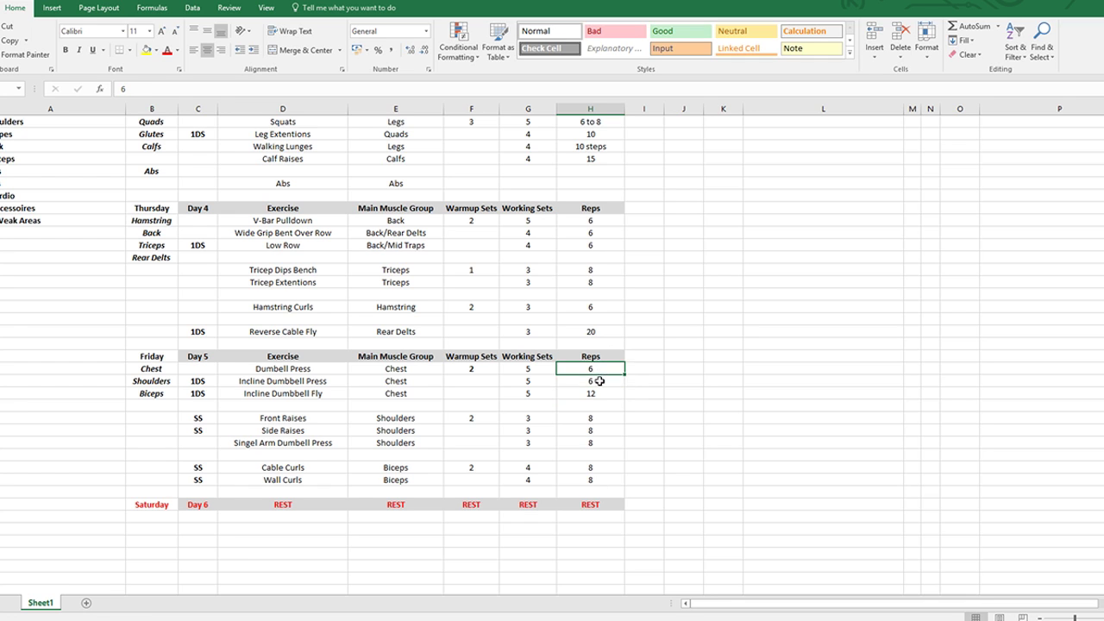
pyautogui.click(600, 393)
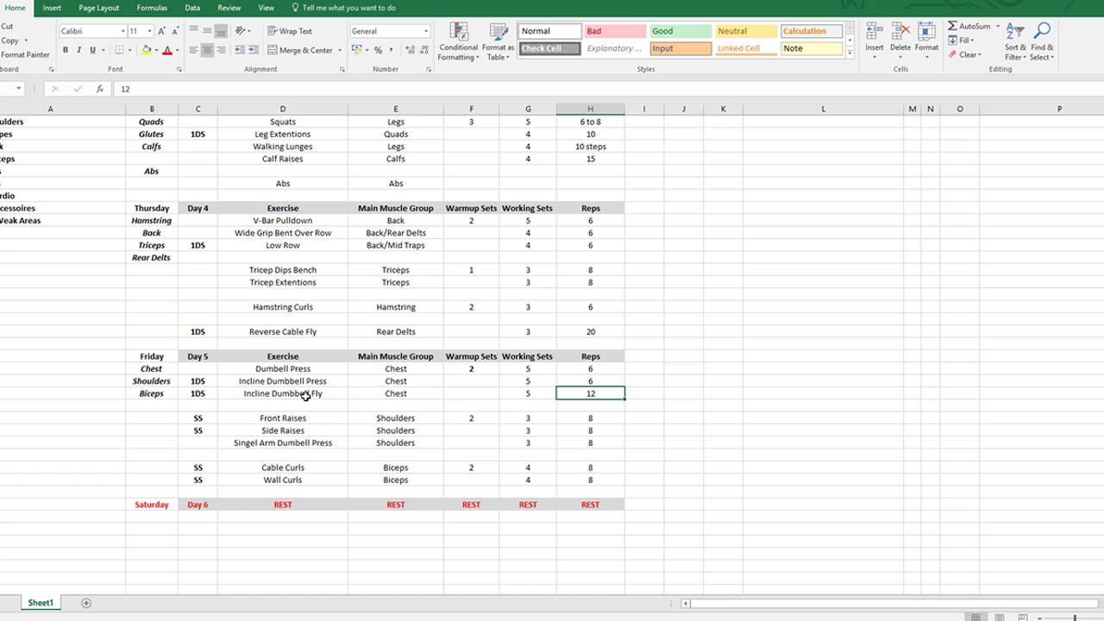
# Review the Day 5 shoulder exercises, checking the working sets and reps of the Front Raises and Side Raises superset.
pyautogui.scroll(-2, 293, 389)
pyautogui.moveTo(266, 343); pyautogui.dragTo(584, 368)
pyautogui.click(585, 368)
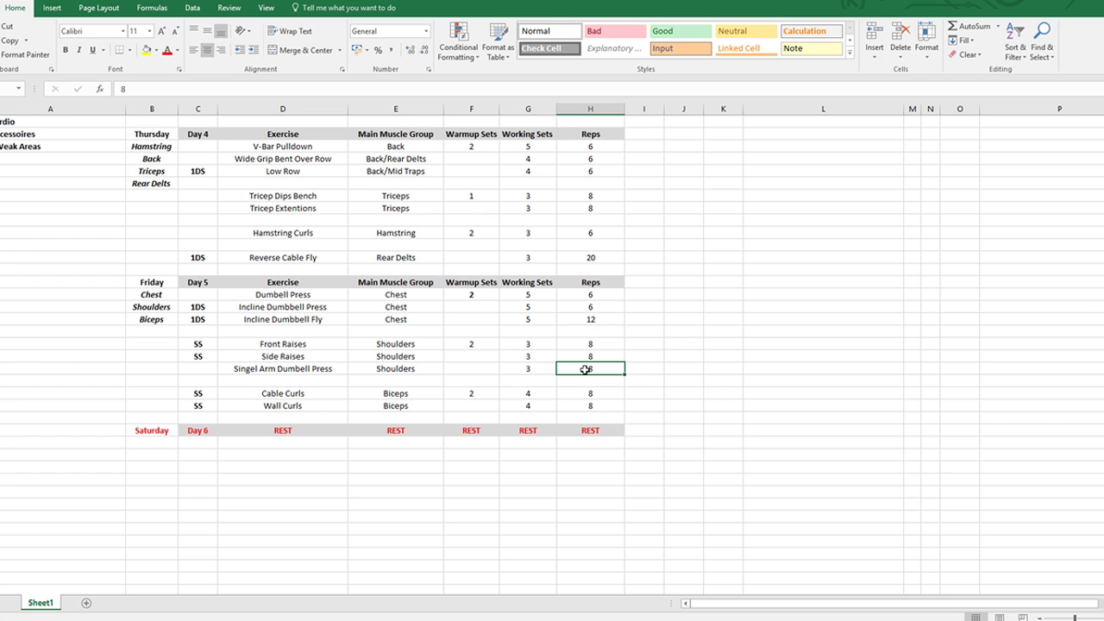
pyautogui.moveTo(297, 344); pyautogui.dragTo(309, 358)
pyautogui.click(312, 346)
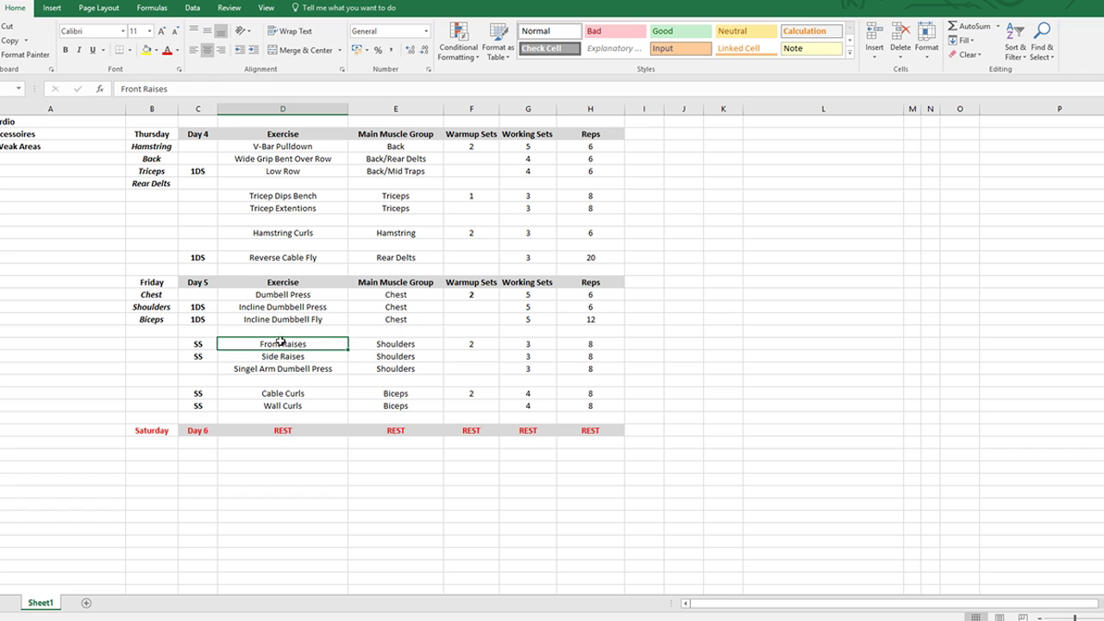
pyautogui.moveTo(524, 342); pyautogui.dragTo(538, 354)
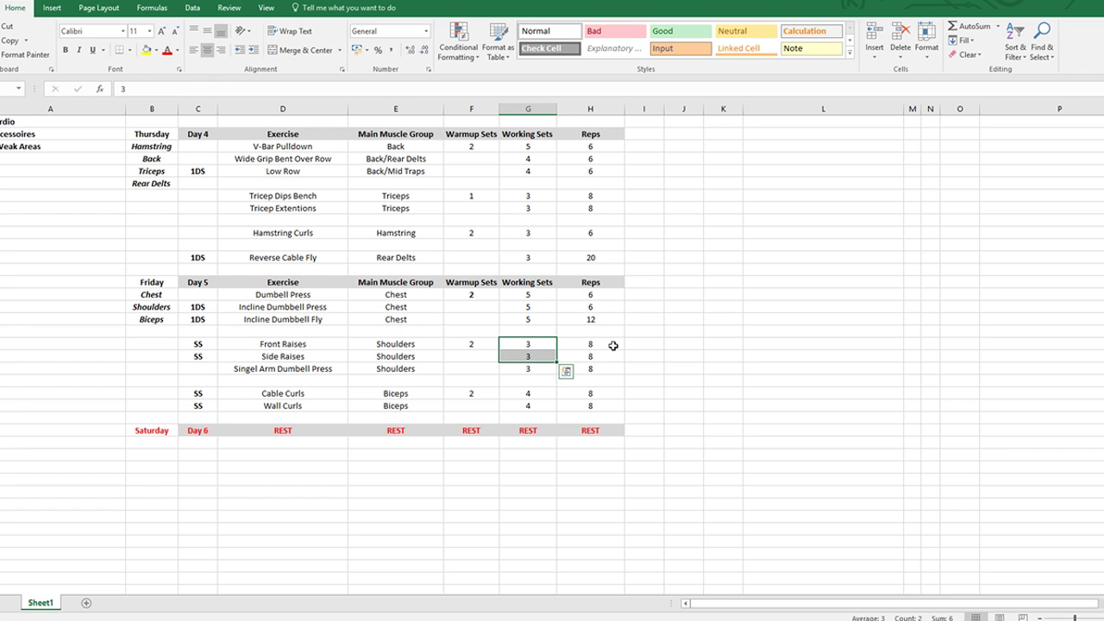
pyautogui.moveTo(613, 347); pyautogui.dragTo(607, 354)
pyautogui.click(604, 356)
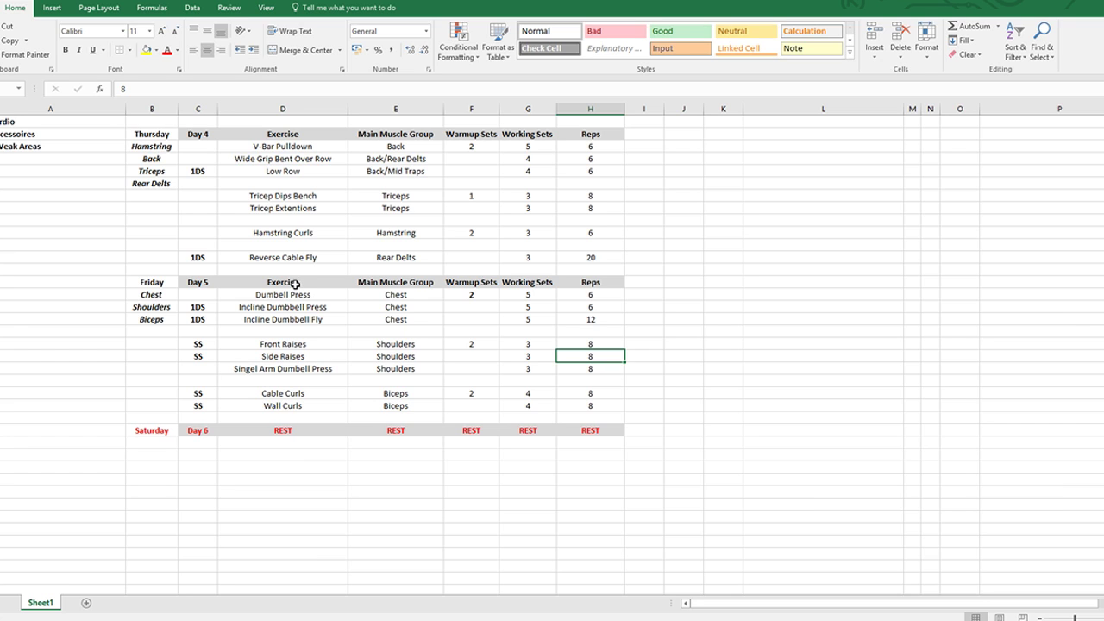
# Check the working sets and reps of Singel Arm Dumbell Press in Day 5.
pyautogui.click(229, 367)
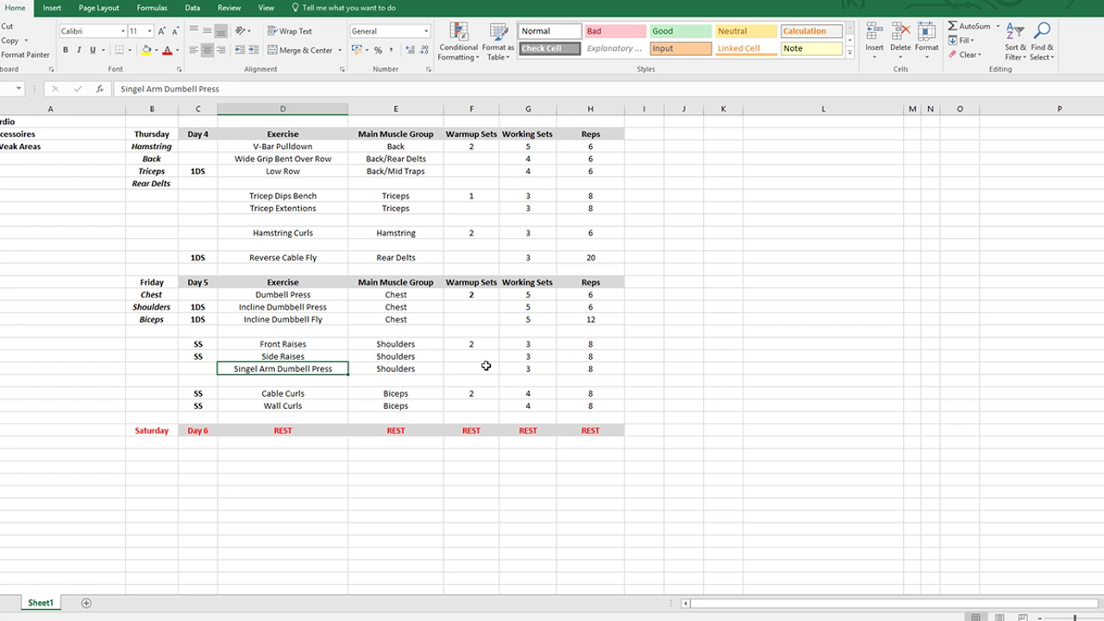
pyautogui.click(540, 371)
pyautogui.click(559, 369)
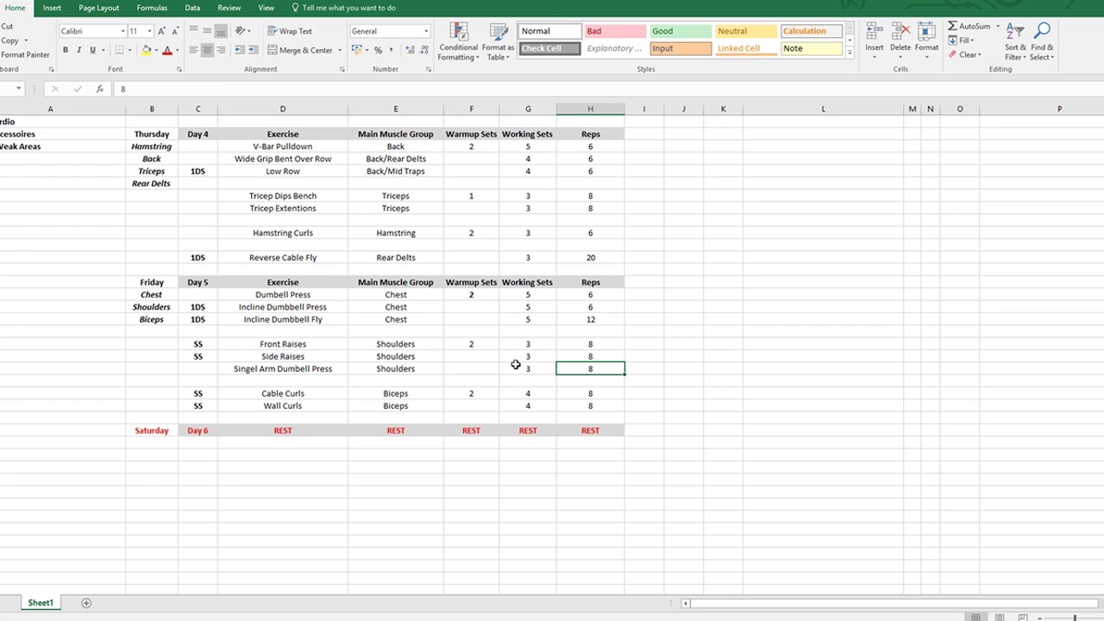
# Review the warmup sets, working sets and reps of the Cable Curls and Wall Curls biceps superset in Day 5.
pyautogui.moveTo(298, 395); pyautogui.dragTo(588, 411)
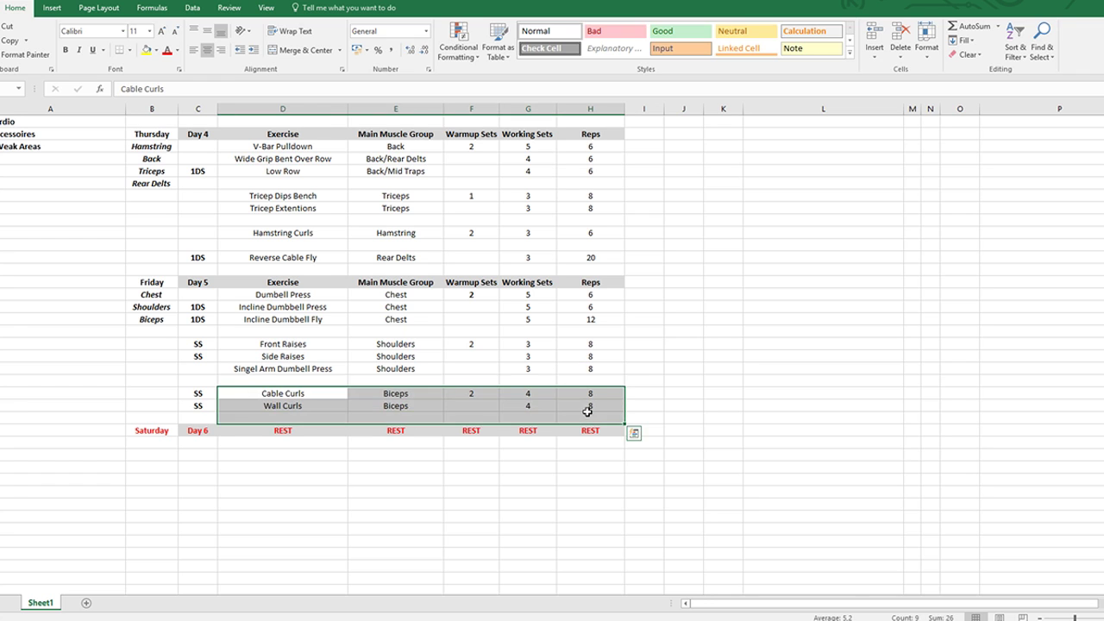
pyautogui.click(588, 409)
pyautogui.click(264, 392)
pyautogui.click(282, 406)
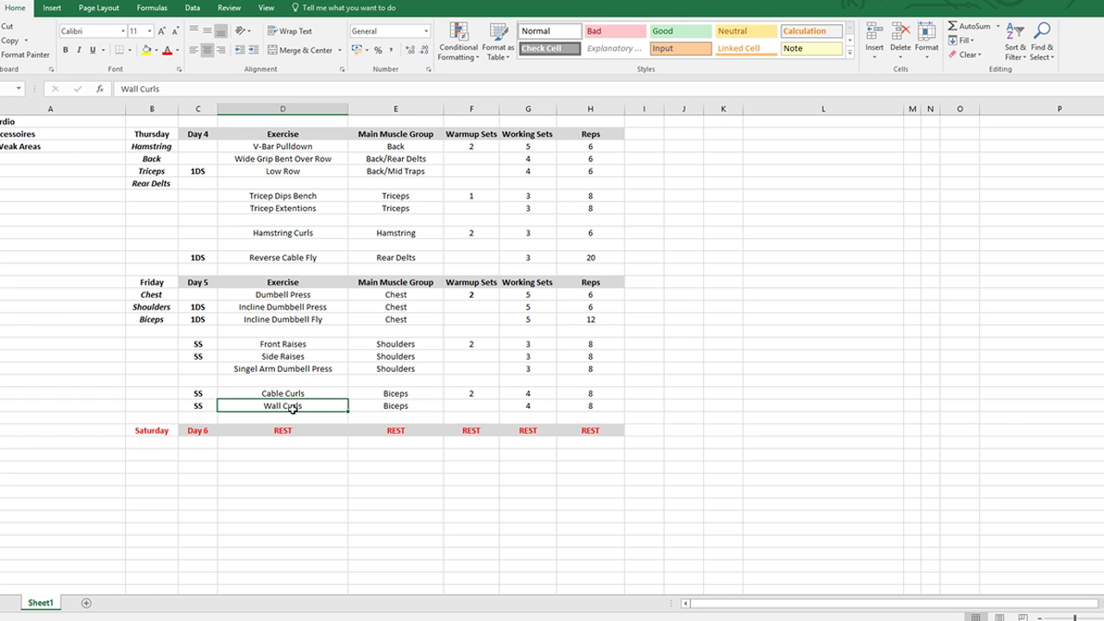
pyautogui.click(481, 395)
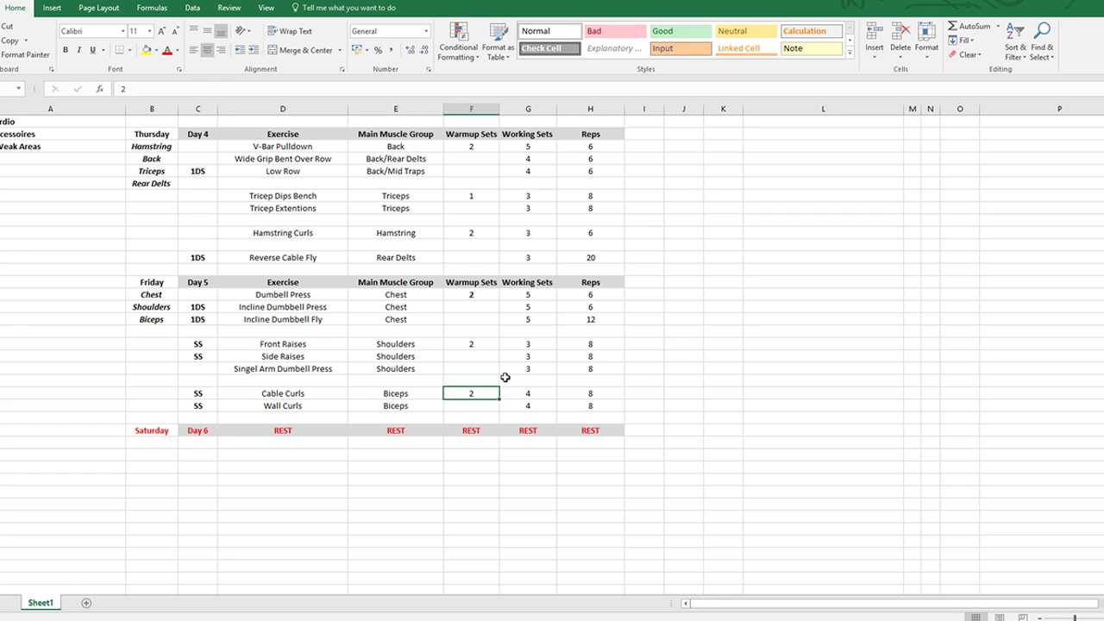
pyautogui.click(528, 394)
pyautogui.moveTo(556, 399); pyautogui.dragTo(542, 412)
pyautogui.click(590, 395)
pyautogui.keyDown('shift'); pyautogui.click(599, 406); pyautogui.keyUp('shift')
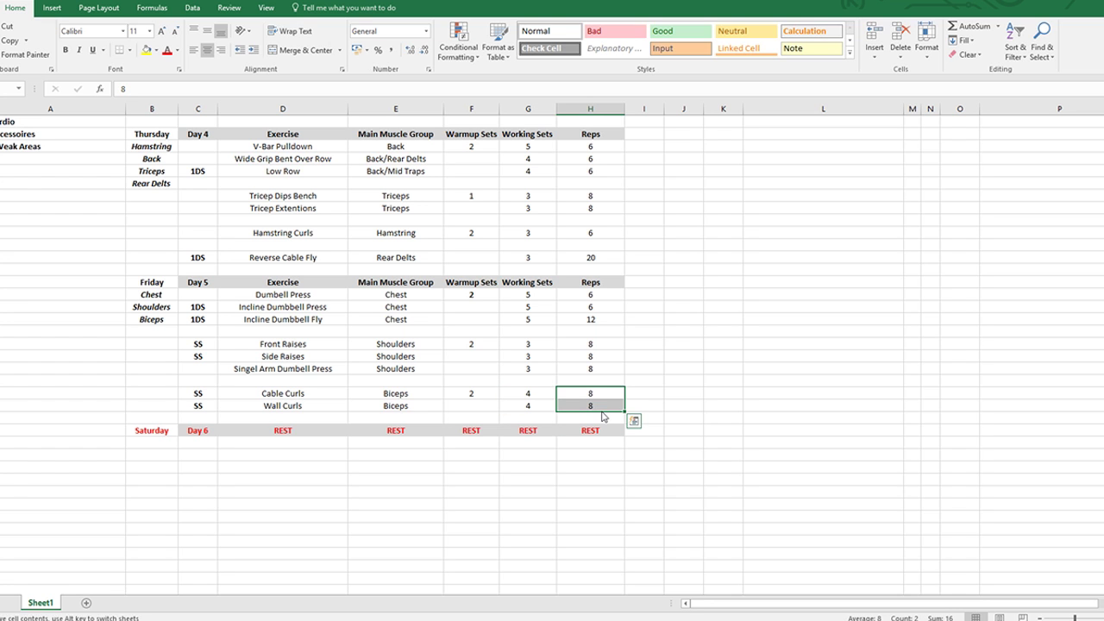
pyautogui.scroll(1, 601, 411)
pyautogui.scroll(9, 601, 412)
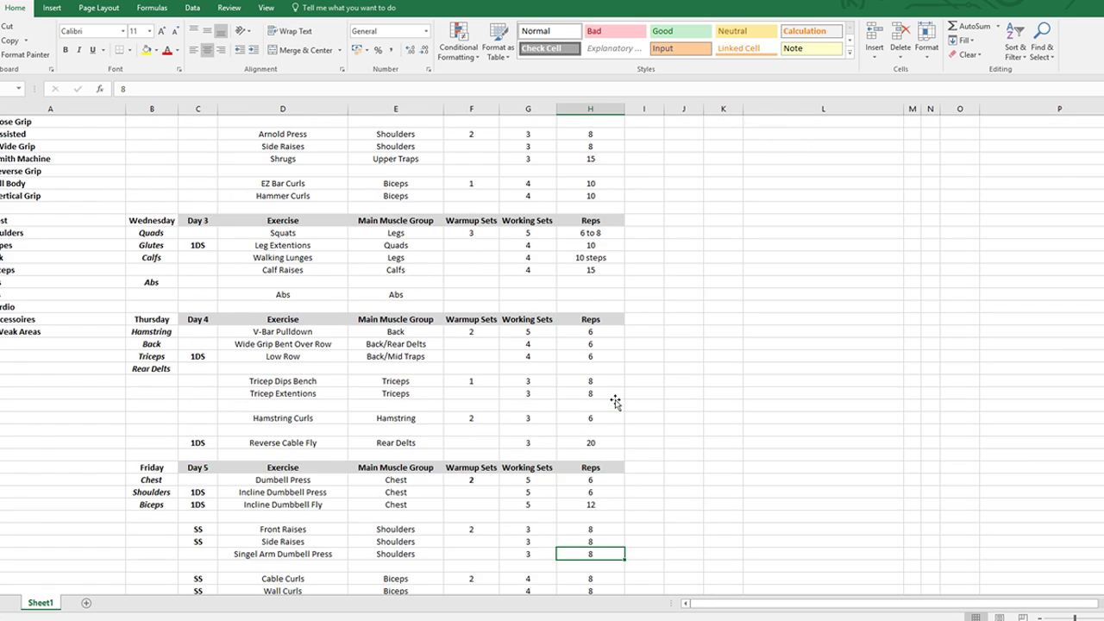